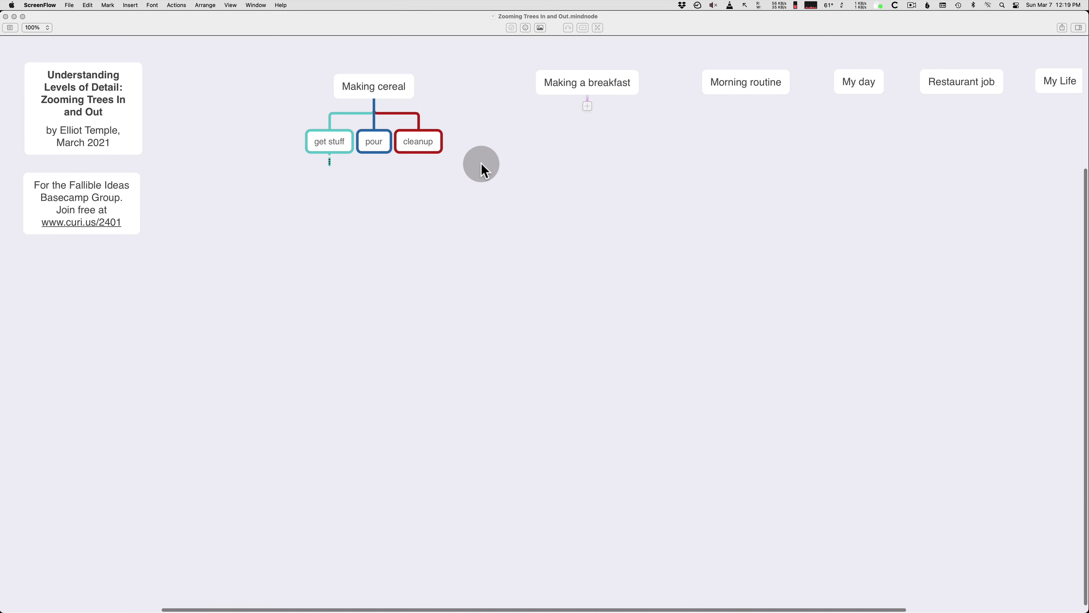
Step: Examine the Making cereal tree, highlighting its root node and the get stuff, pour and cleanup children
left_click(417, 141)
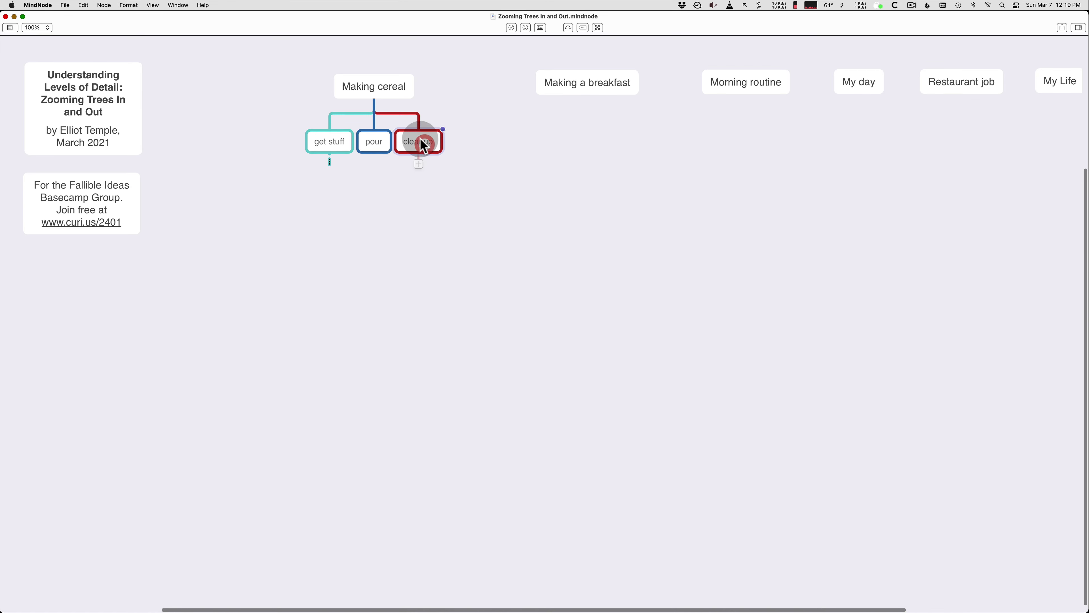
left_click(374, 143)
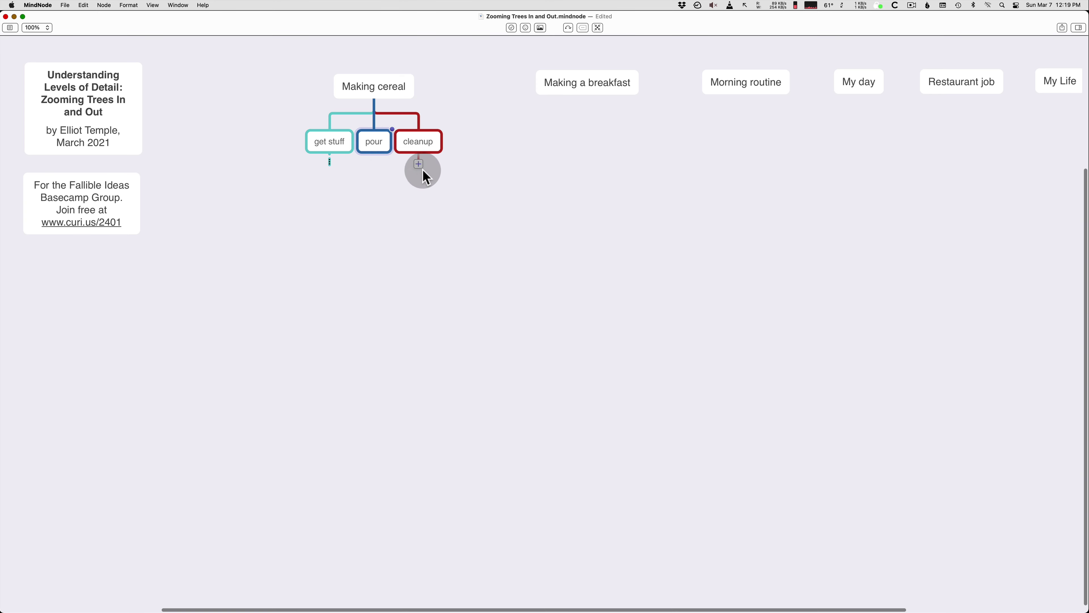
left_click(449, 103)
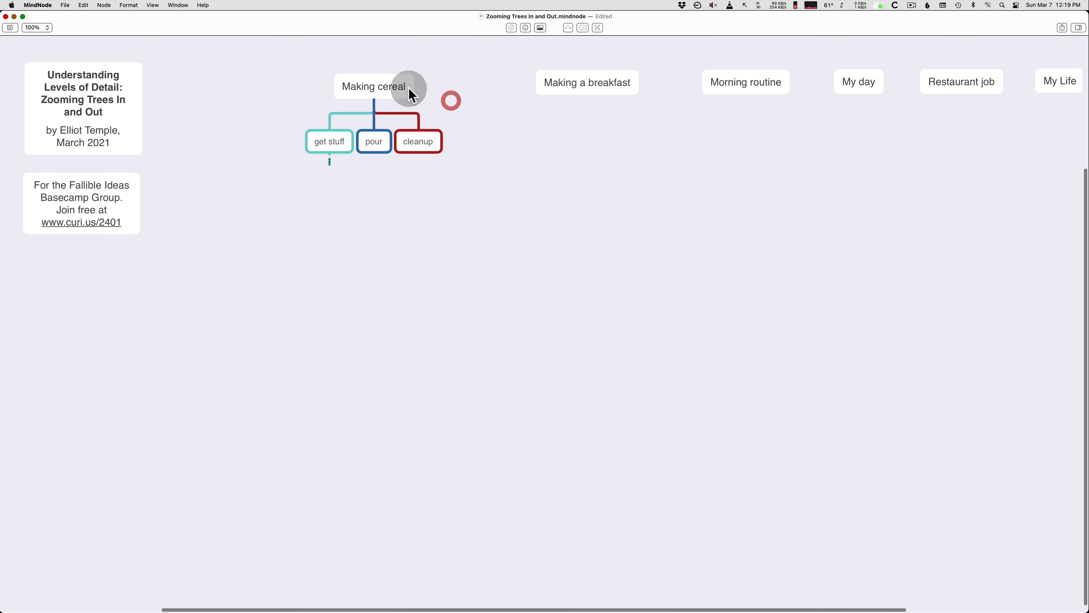
left_click(389, 89)
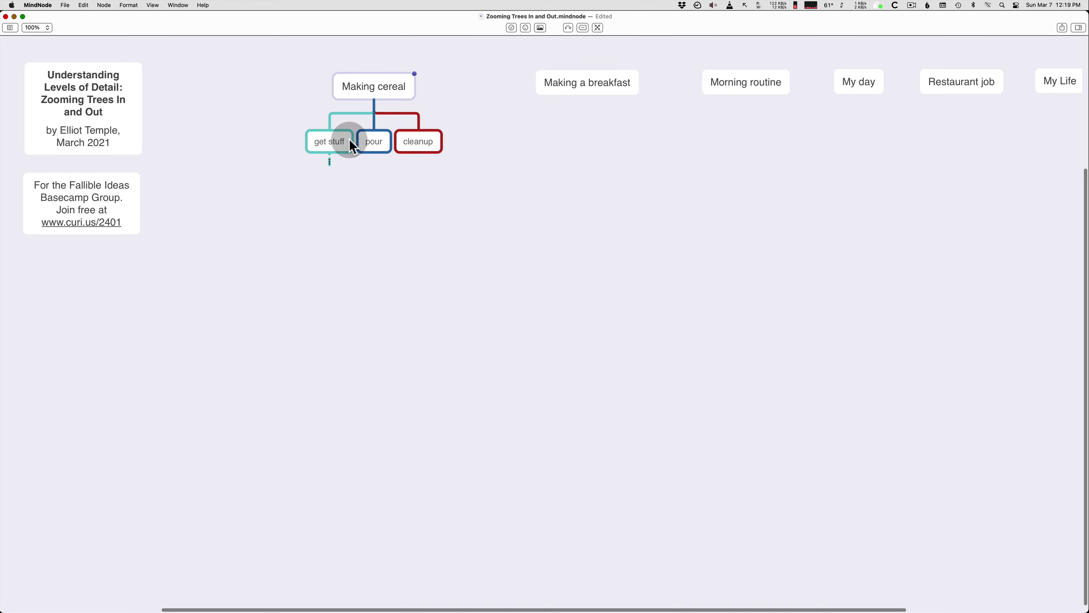
left_click(340, 141)
left_click(372, 141)
left_click(430, 143)
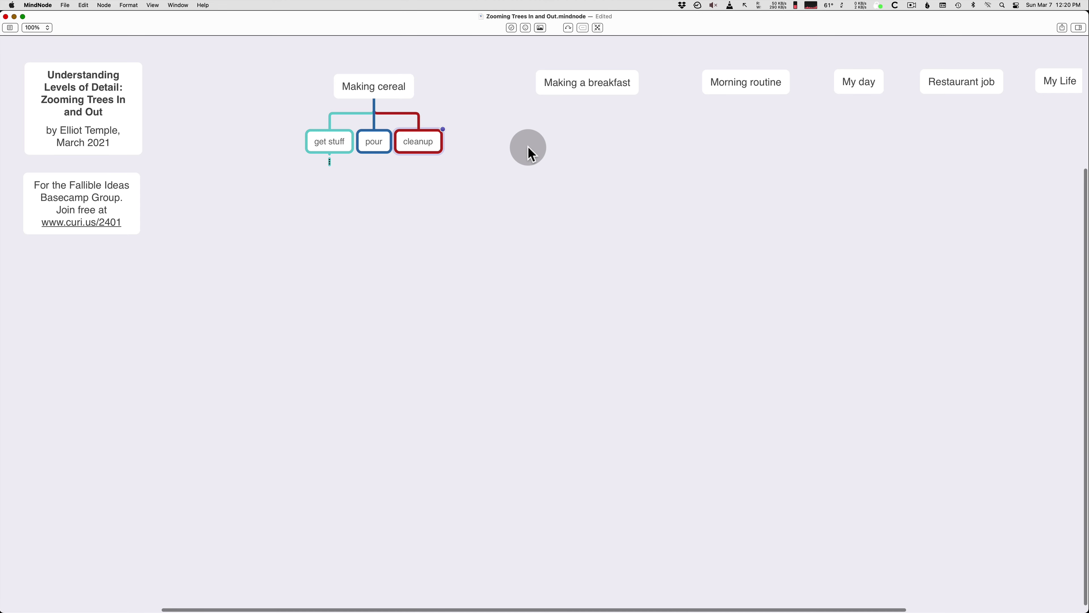
left_click(388, 86)
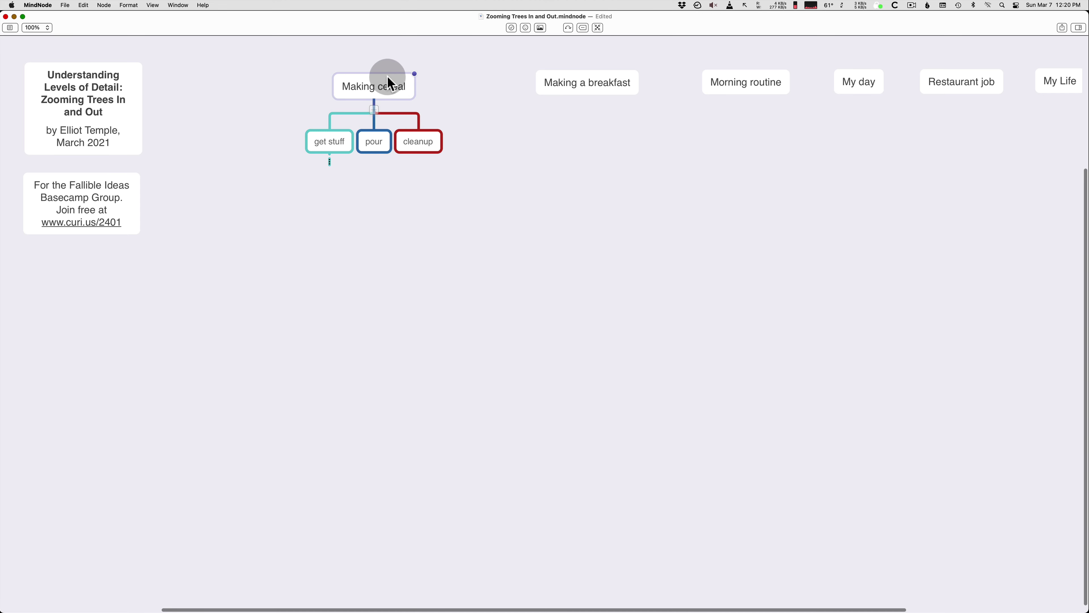
left_click(516, 148)
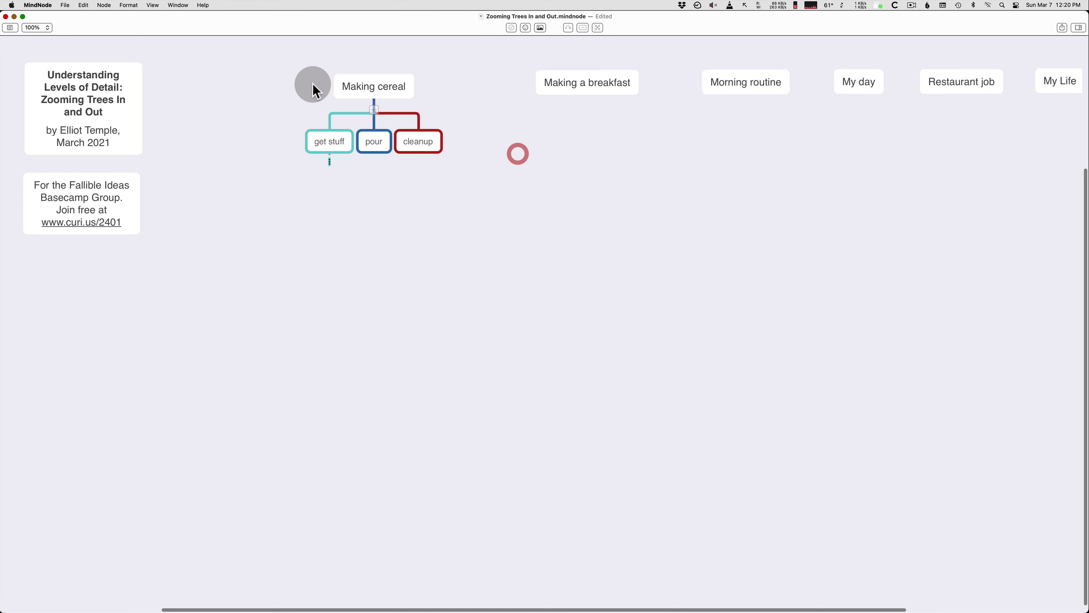
left_click_drag(275, 73, 465, 146)
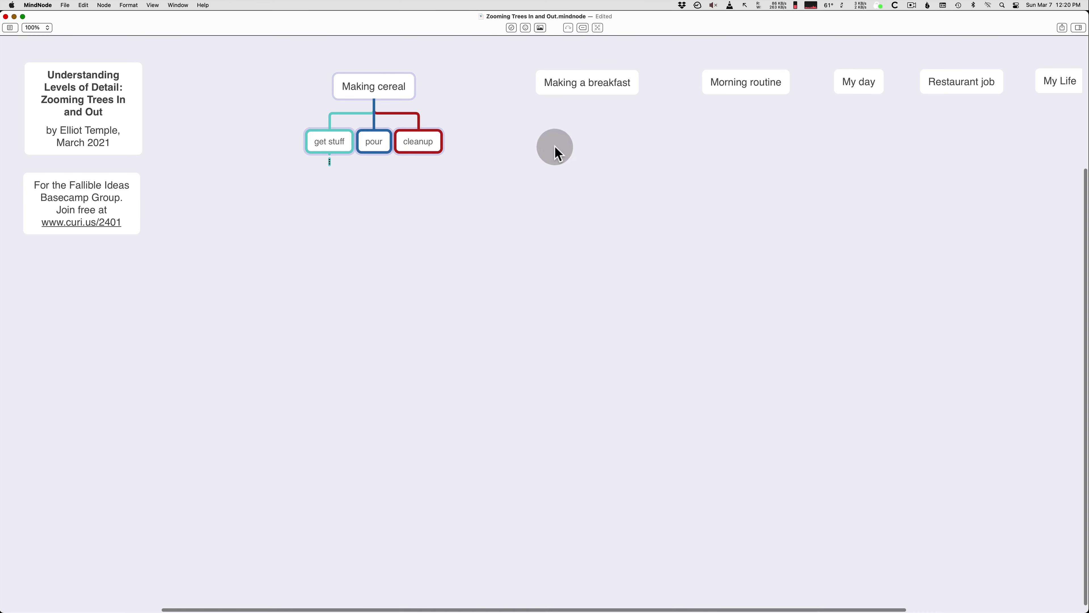
left_click(377, 97)
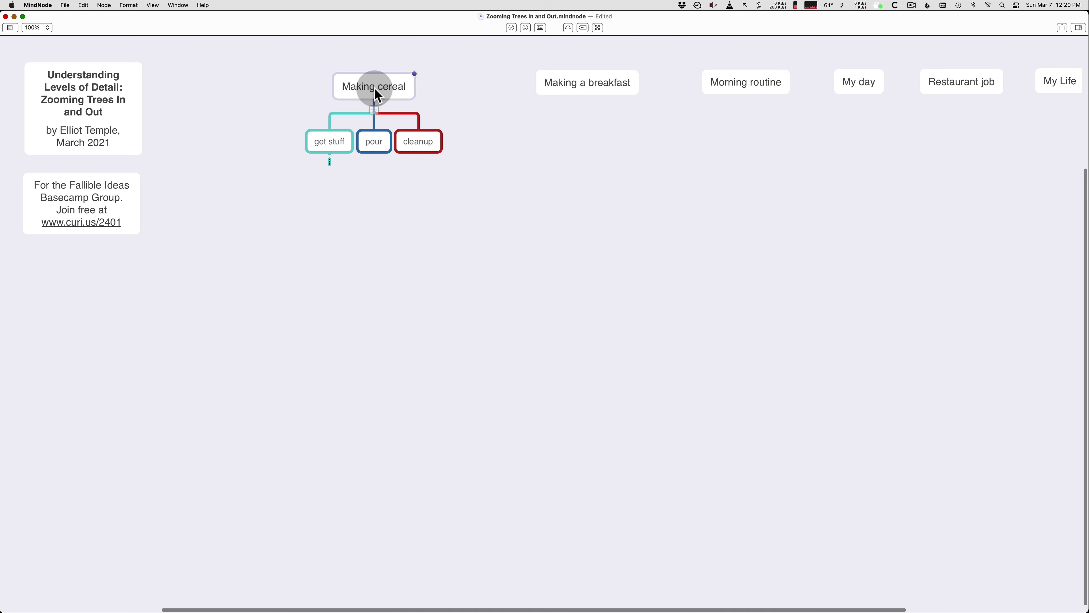
left_click(506, 161)
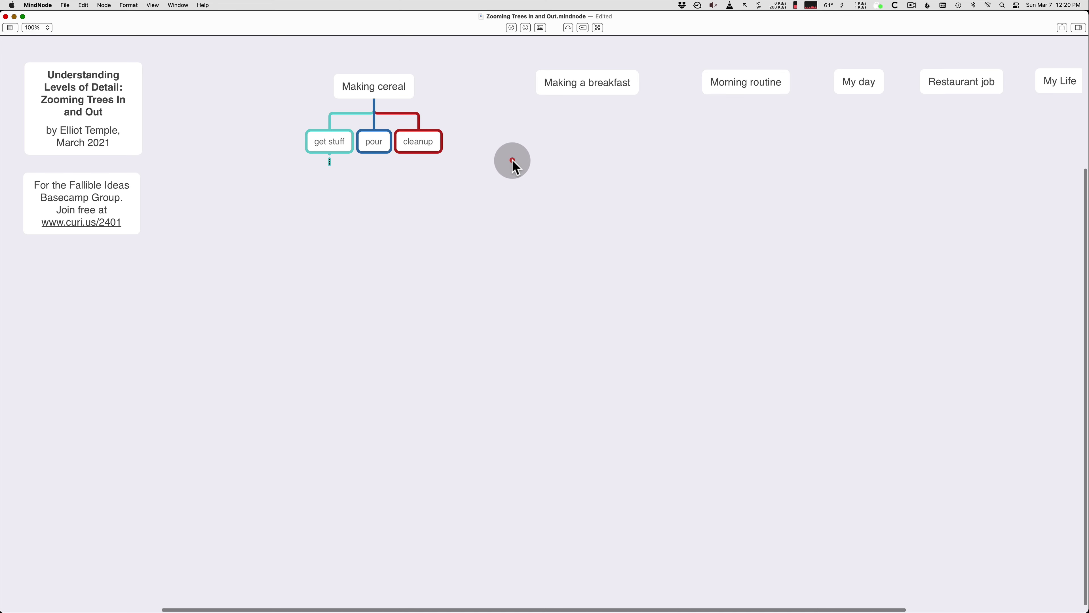
Step: Unfold the get stuff node, fold and unfold it repeatedly, and leave its child nodes expanded
left_click(330, 161)
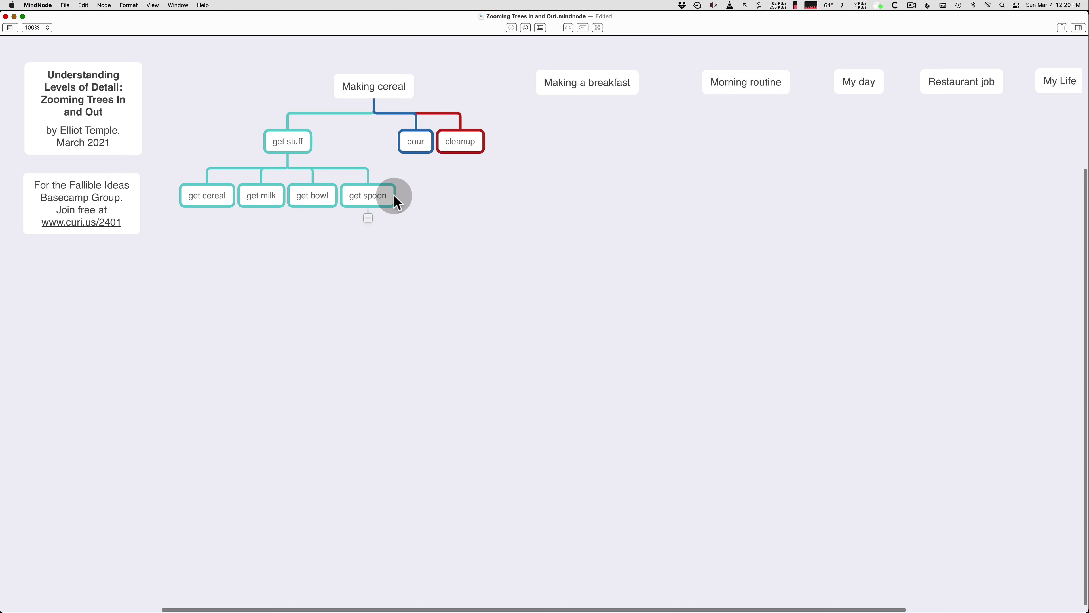
left_click(298, 145)
key("super+alt+period")
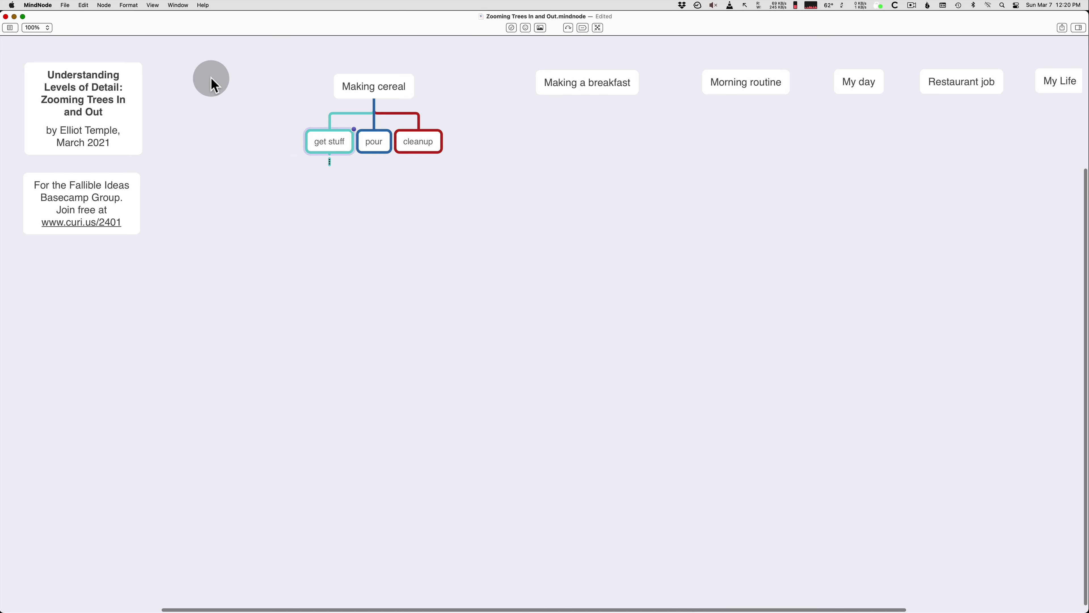
key("super+alt+period")
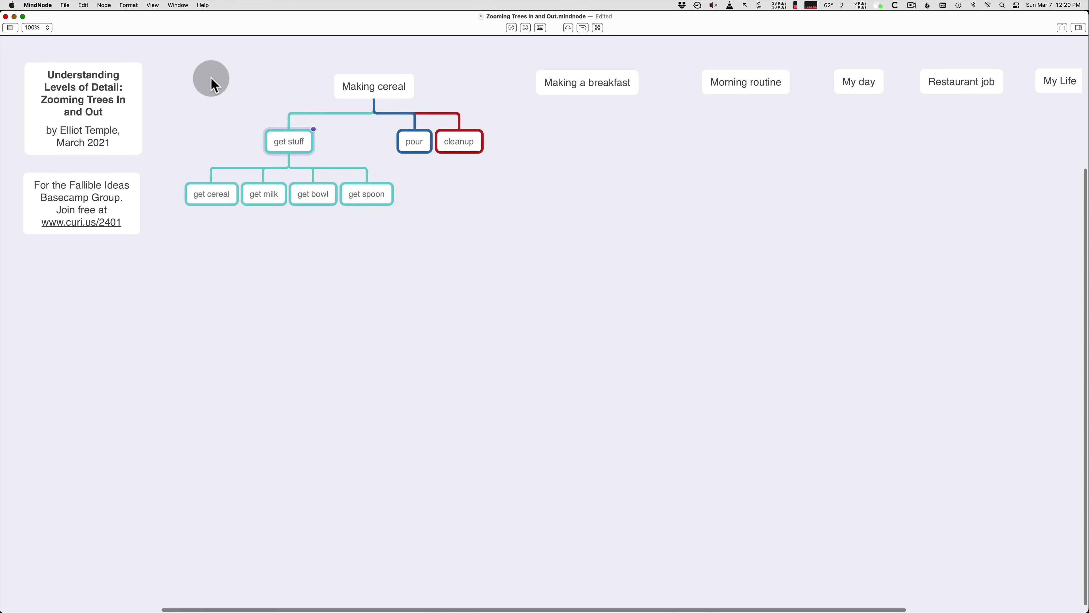
key("super+alt+period")
key("super+alt+period")
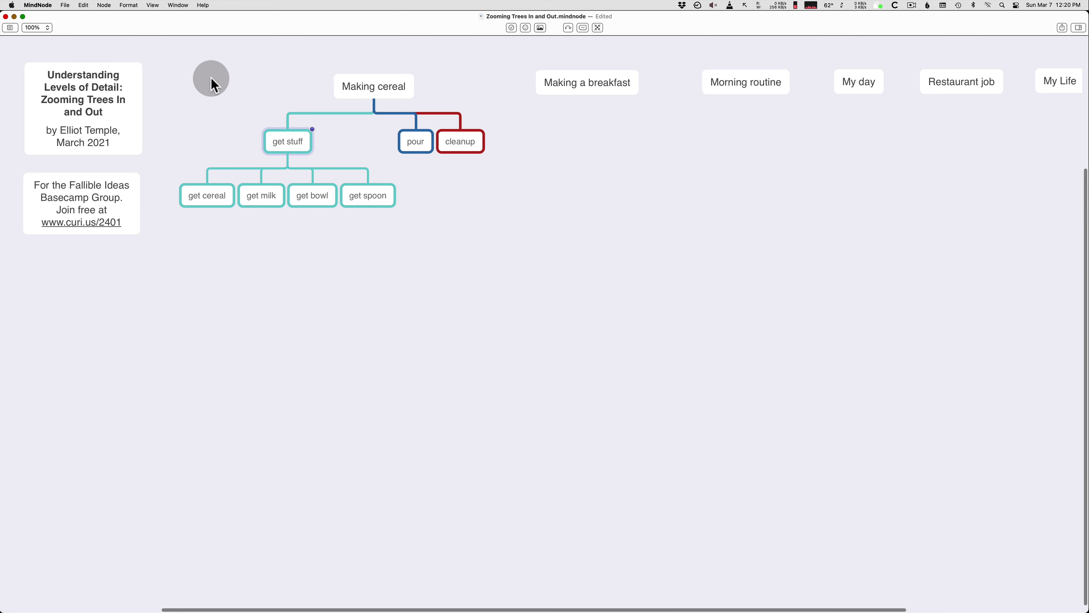
key("super+alt+period")
key("super+alt+period")
key("super+alt+period")
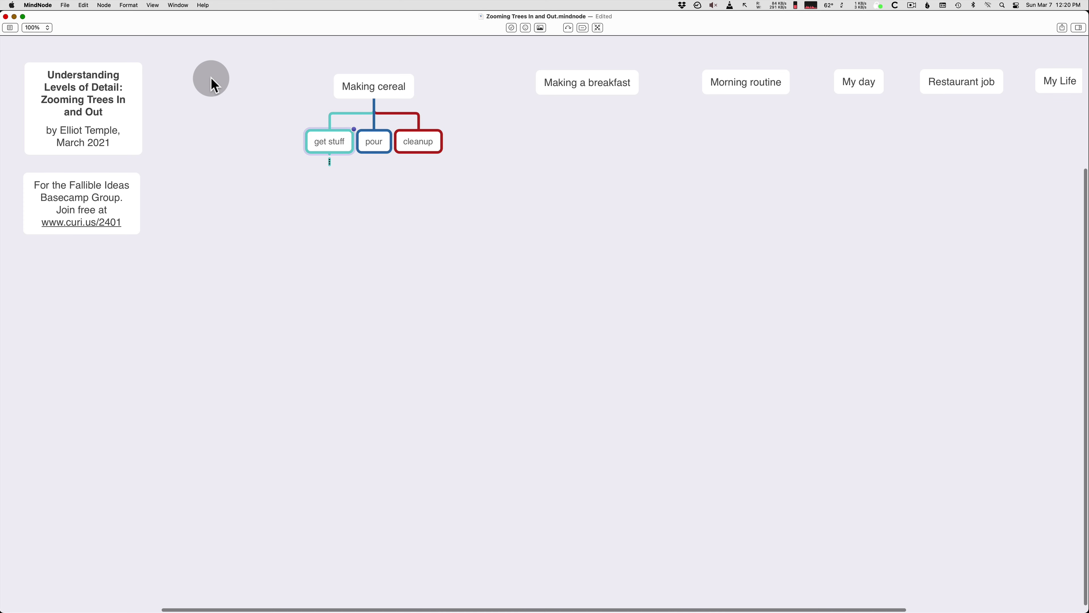
key("super+alt+period")
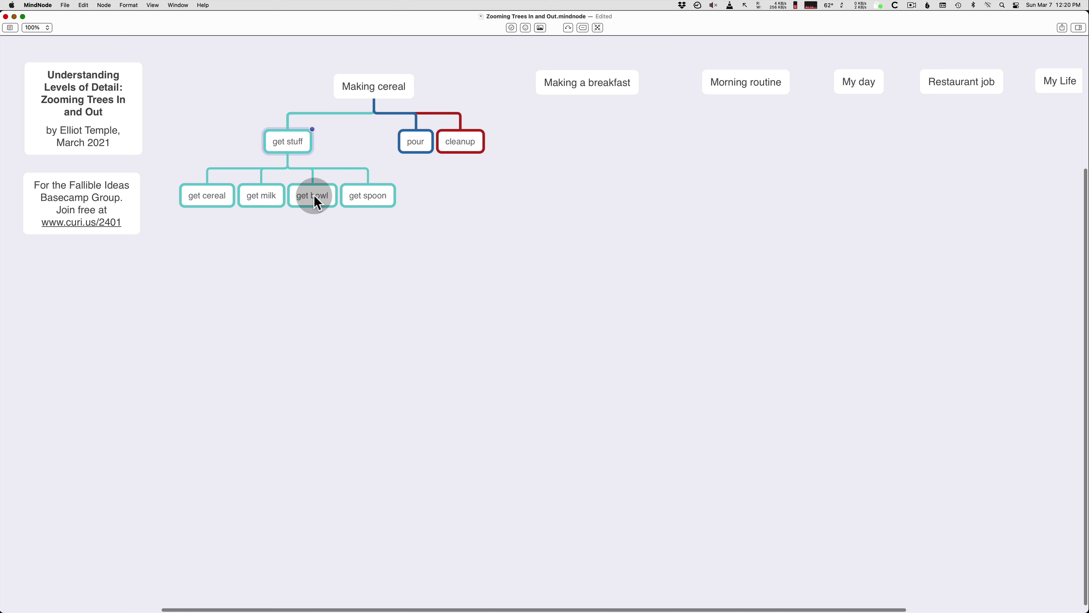
key("super+alt+period")
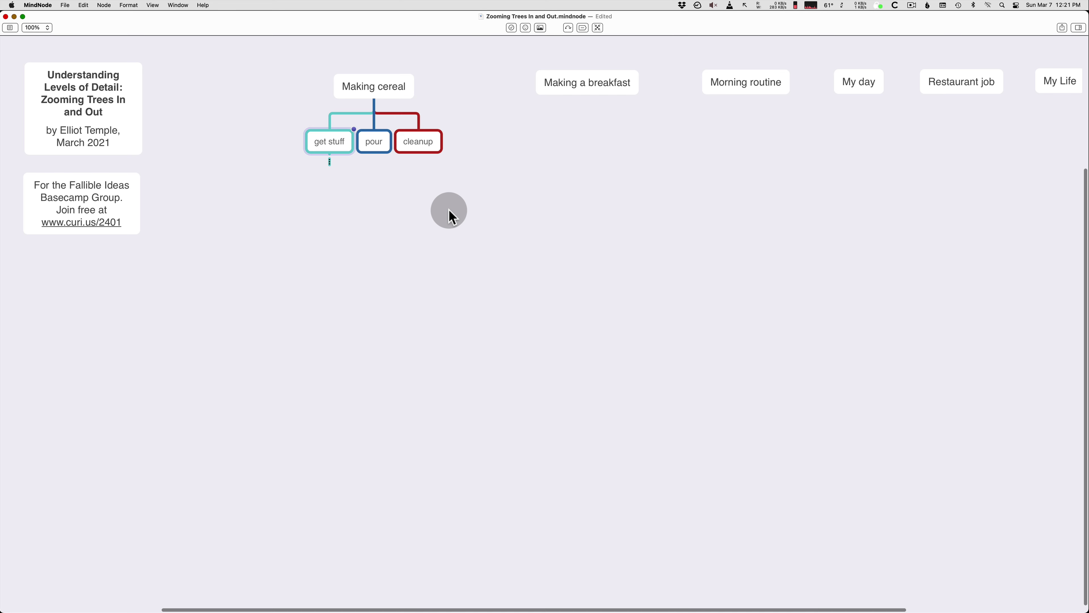
key("super+slash")
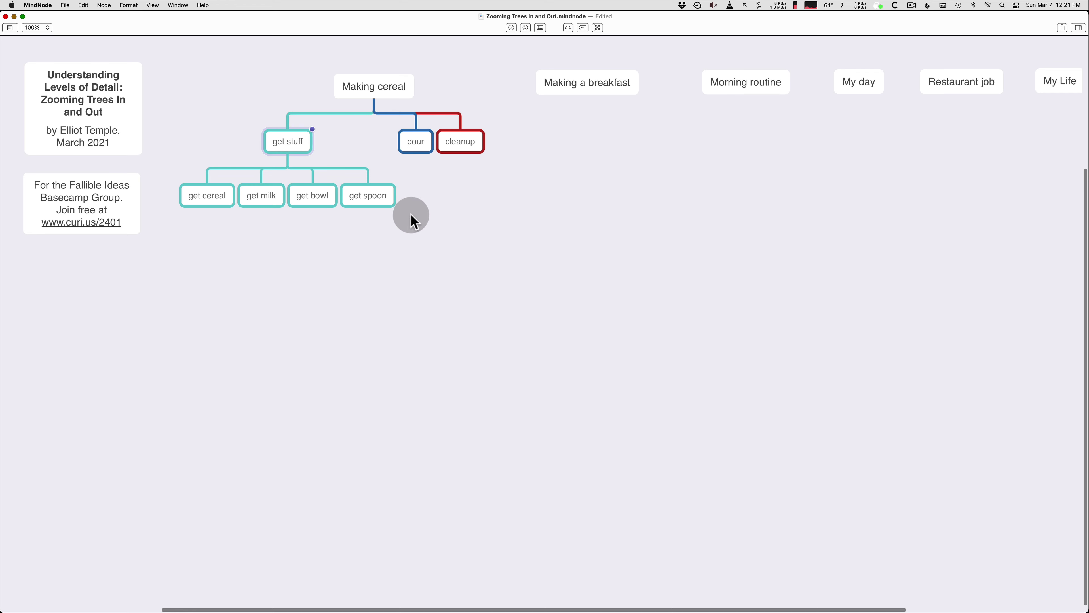
Step: Add a child node "find utensil drawer" under get spoon
left_click(365, 195)
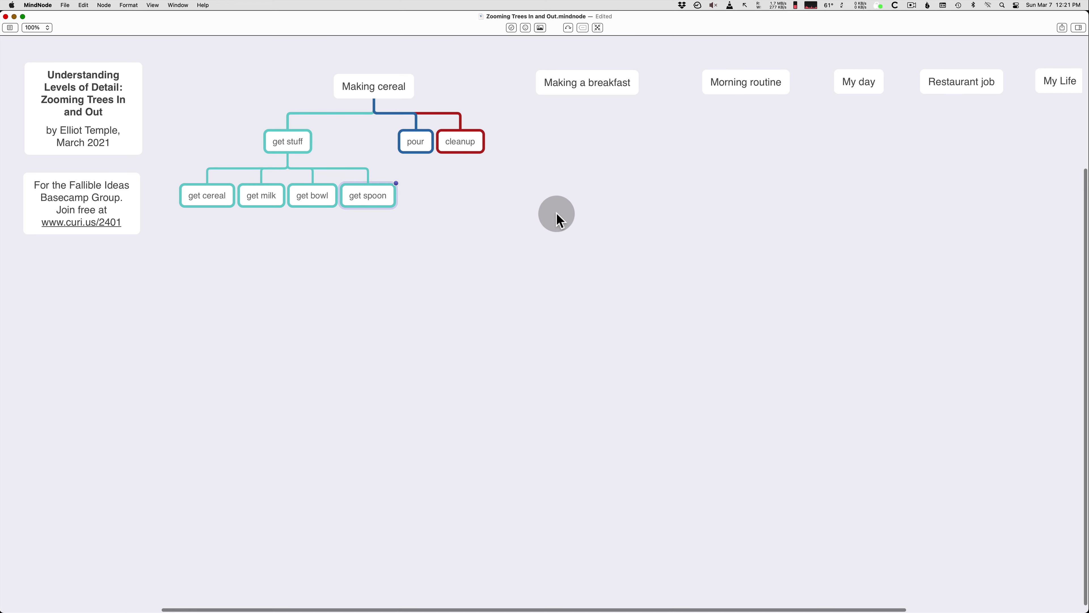
key("Tab")
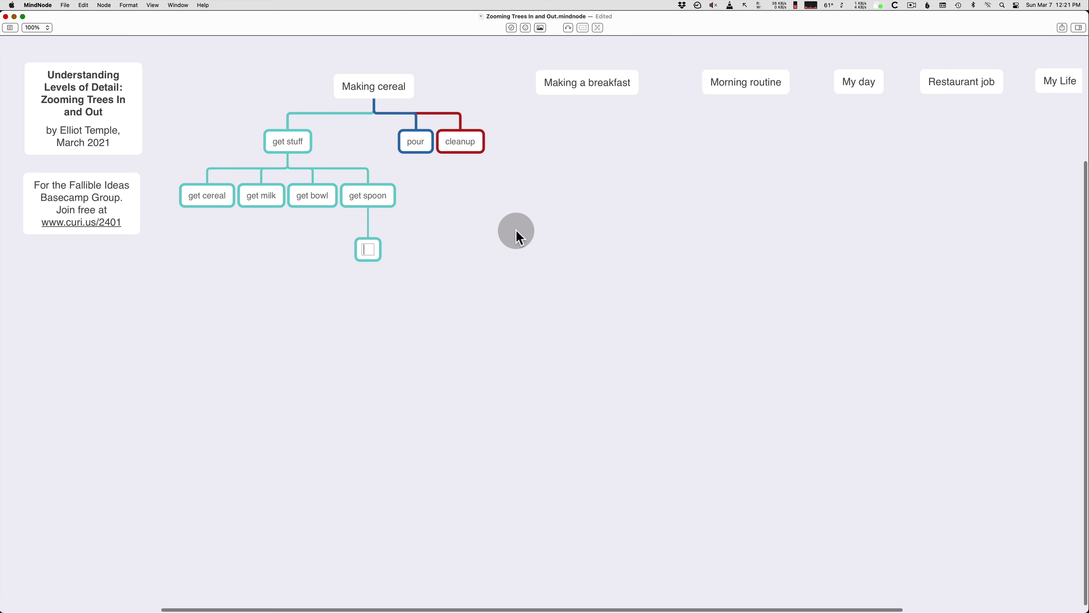
type("find ute")
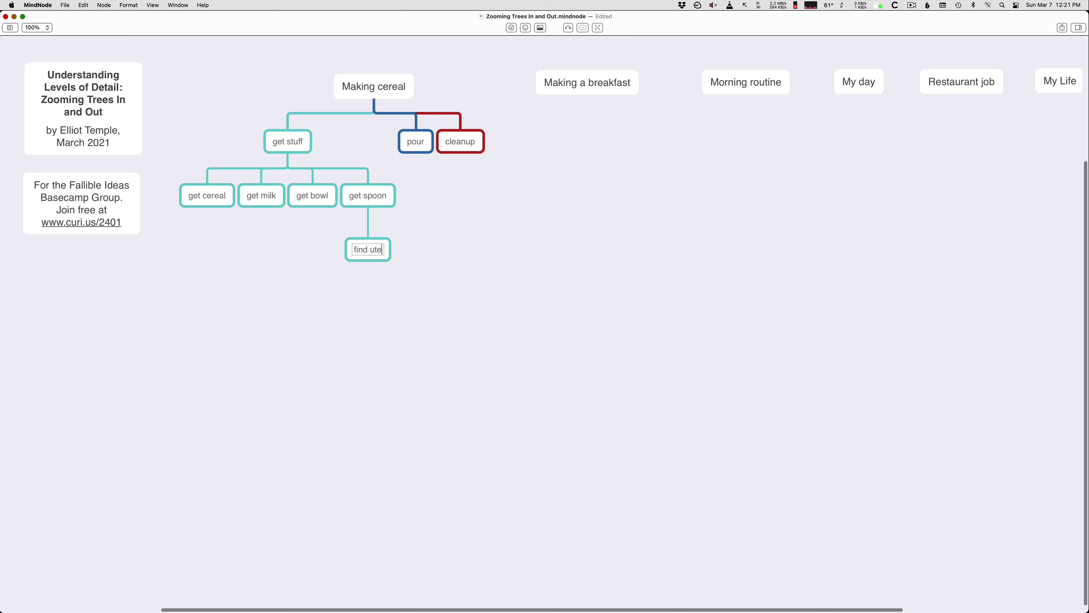
type("nsil drawer")
key("Return")
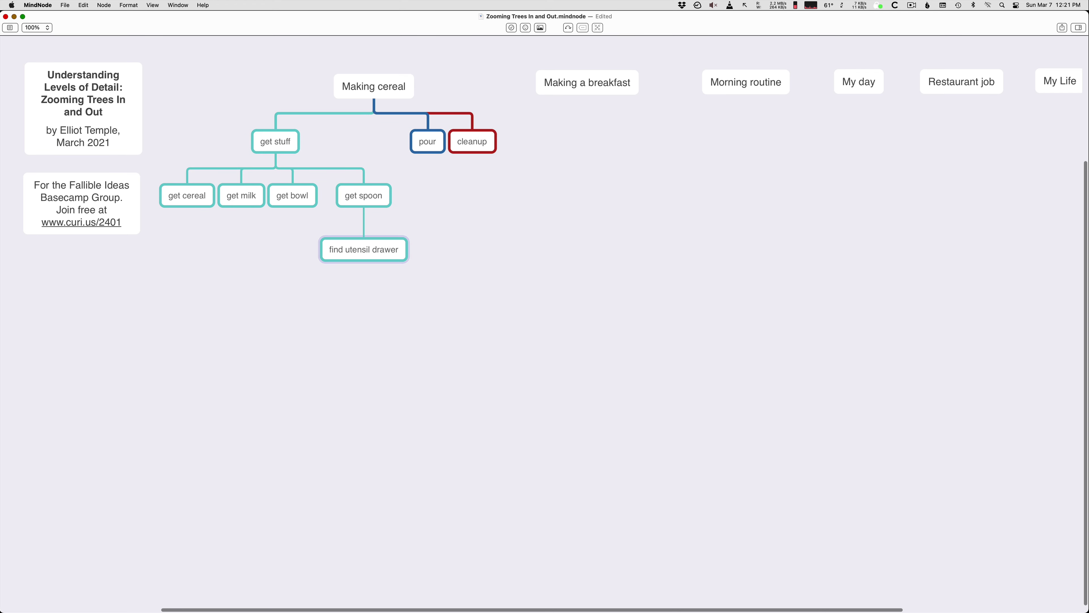
Step: Add a sibling node "look through jumble of utensils to find a spoon" after find utensil drawer
key("Return")
type("look thro")
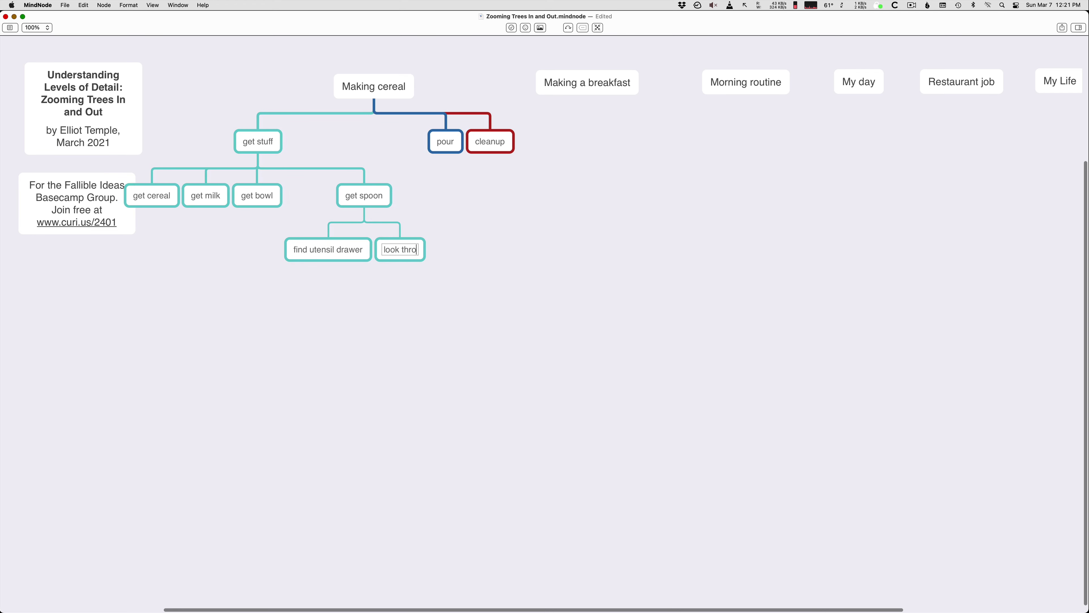
type("ugh jumble of u")
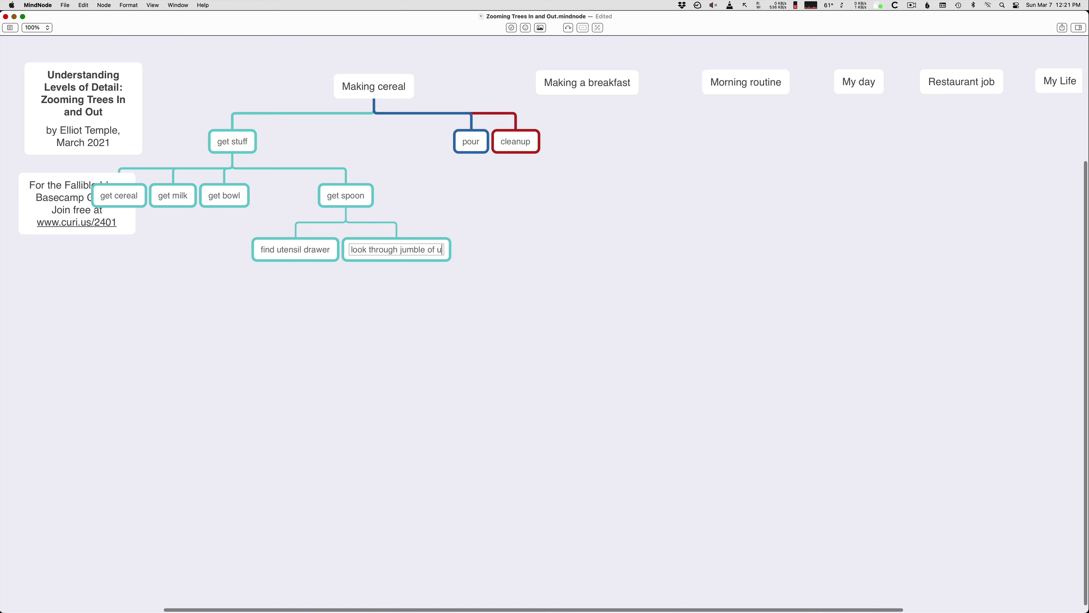
type("tensils to find a spoon")
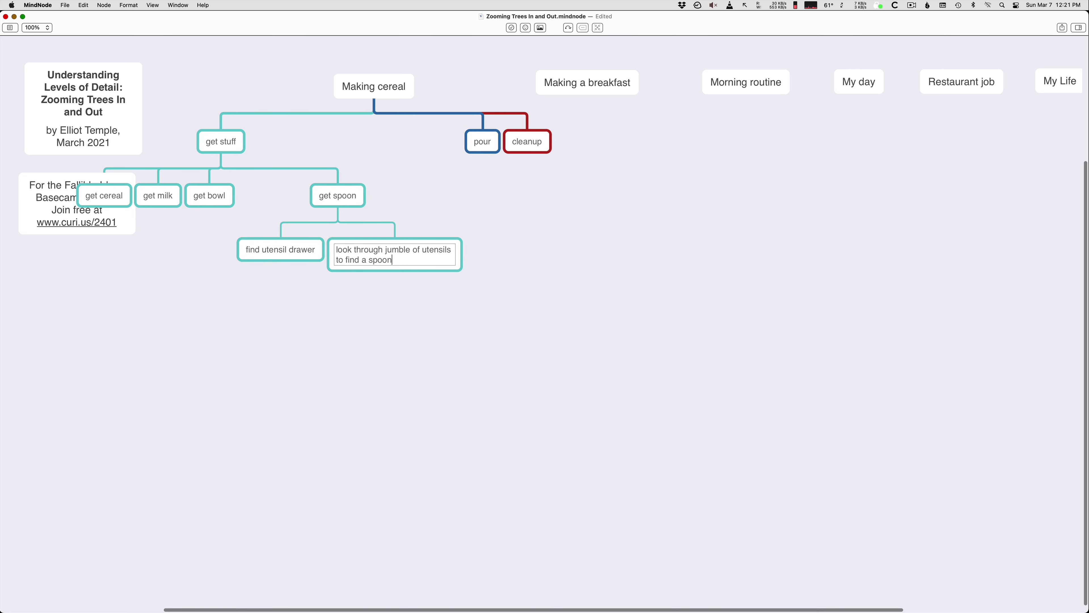
key("Return")
Step: Add a third child node "pick up spoon" under get spoon
key("Return")
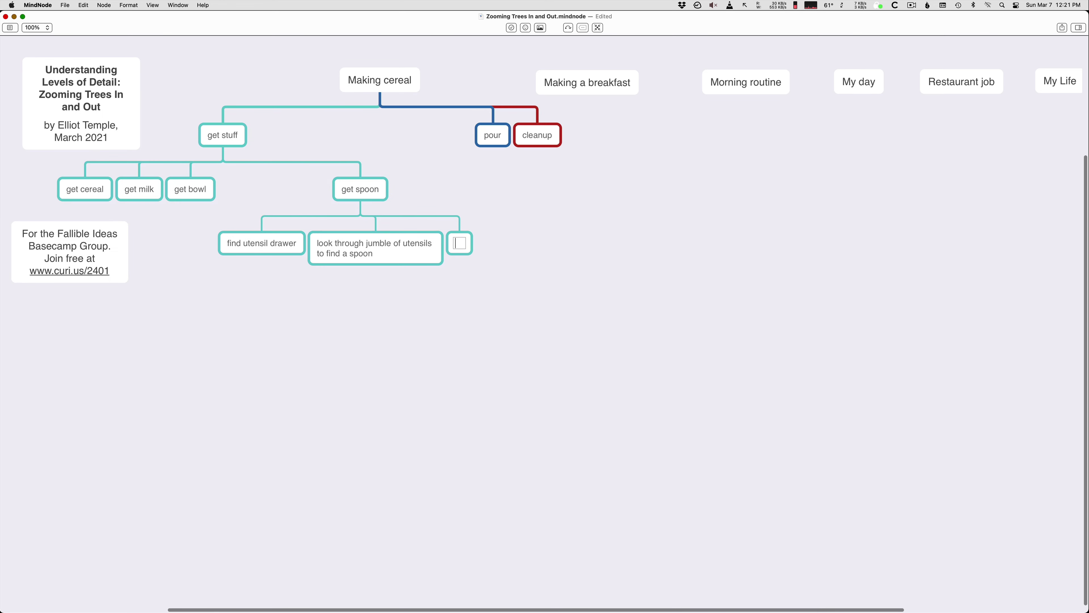
type("pick up s")
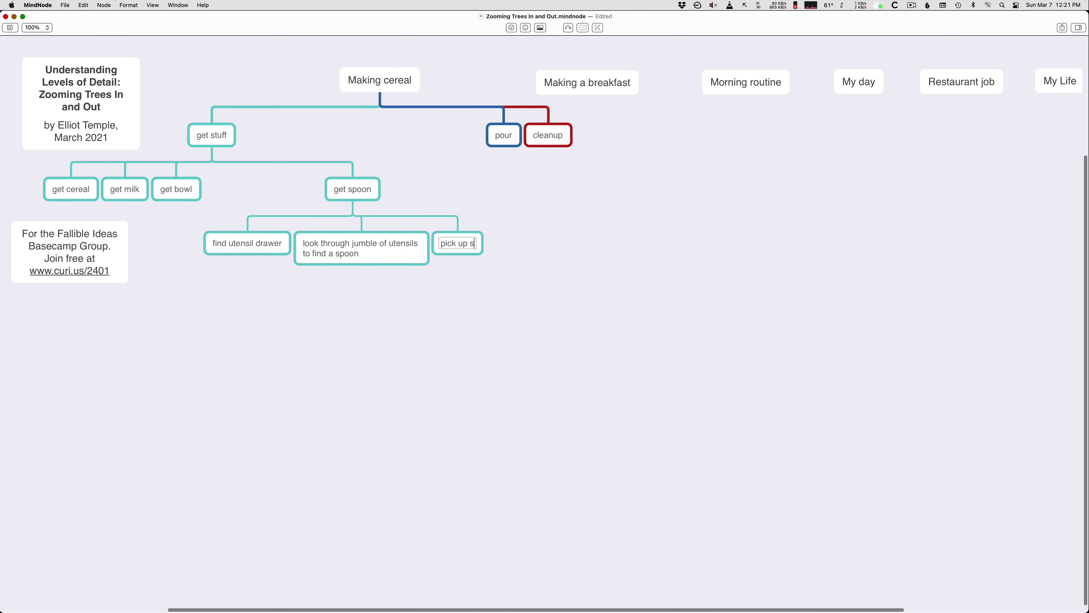
type("poon")
left_click(462, 367)
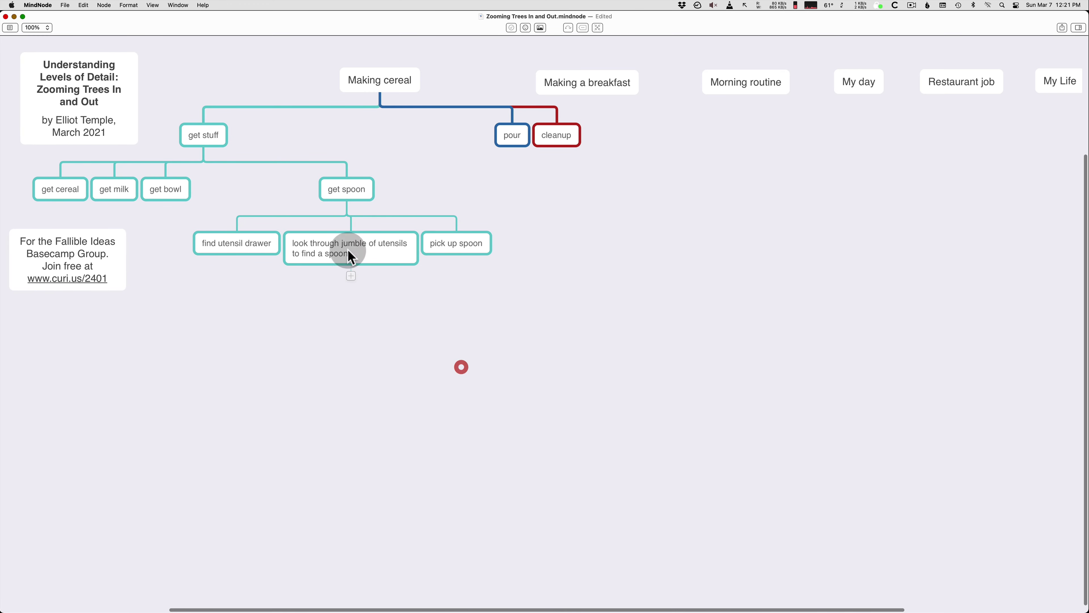
Step: Move the Making cereal tree into the open canvas below the other root nodes and place the Basecamp group note just beneath the title note
left_click_drag(410, 64, 680, 182)
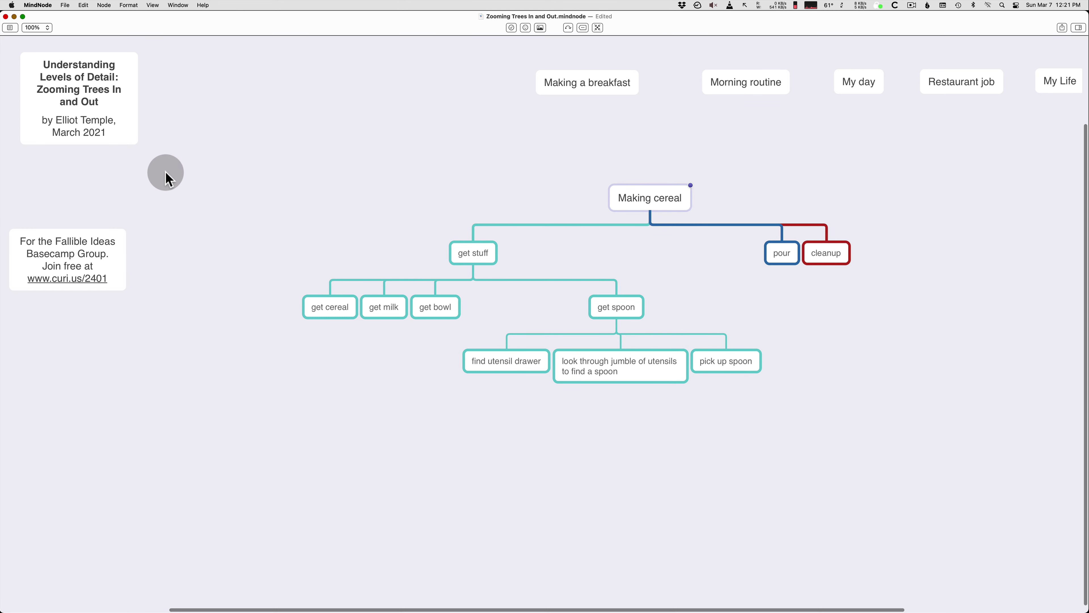
left_click_drag(131, 236, 89, 188)
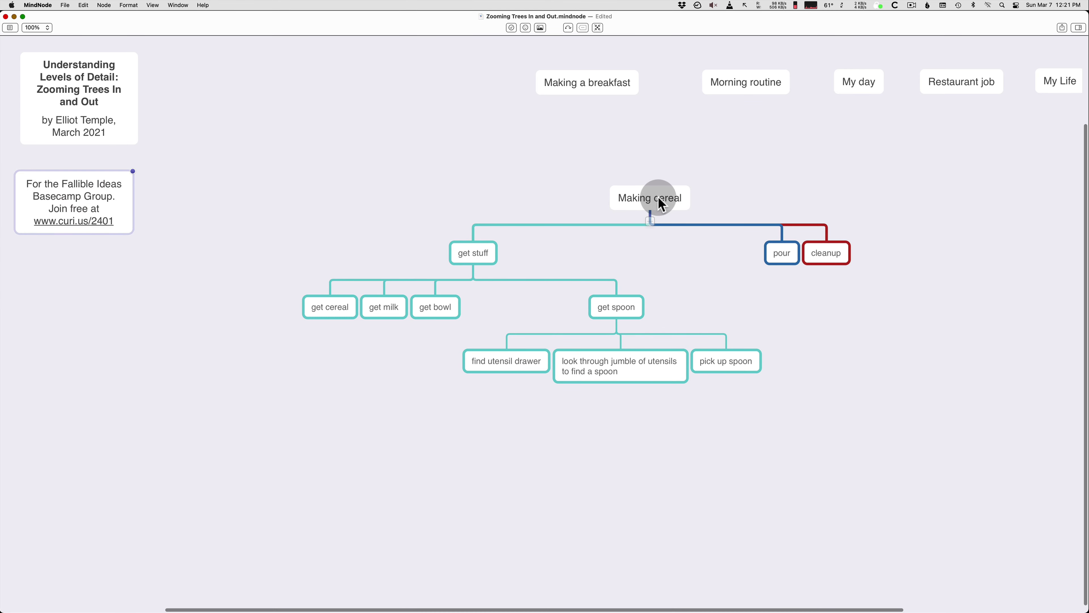
left_click_drag(657, 195, 501, 227)
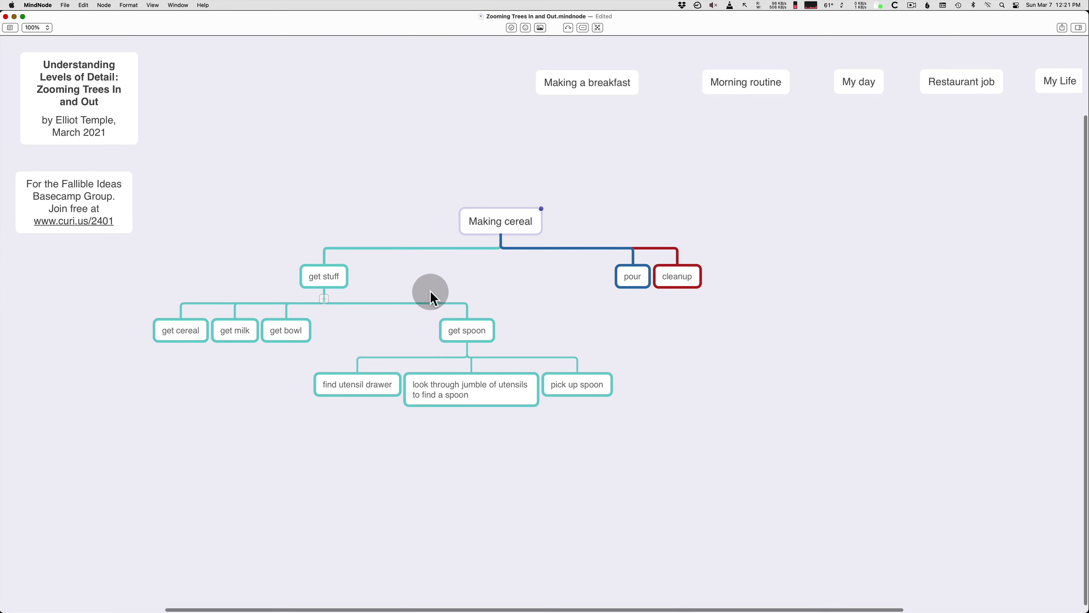
left_click(648, 467)
Step: Fold the get spoon node, unfold it to show its three sub-steps, and fold it again
left_click(468, 333)
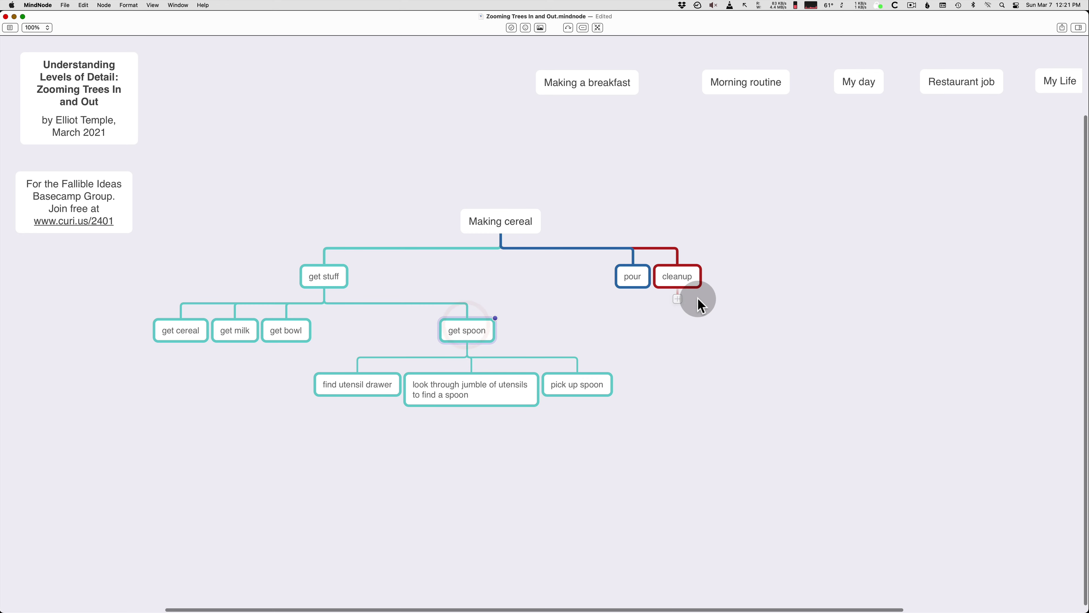
key("super+slash")
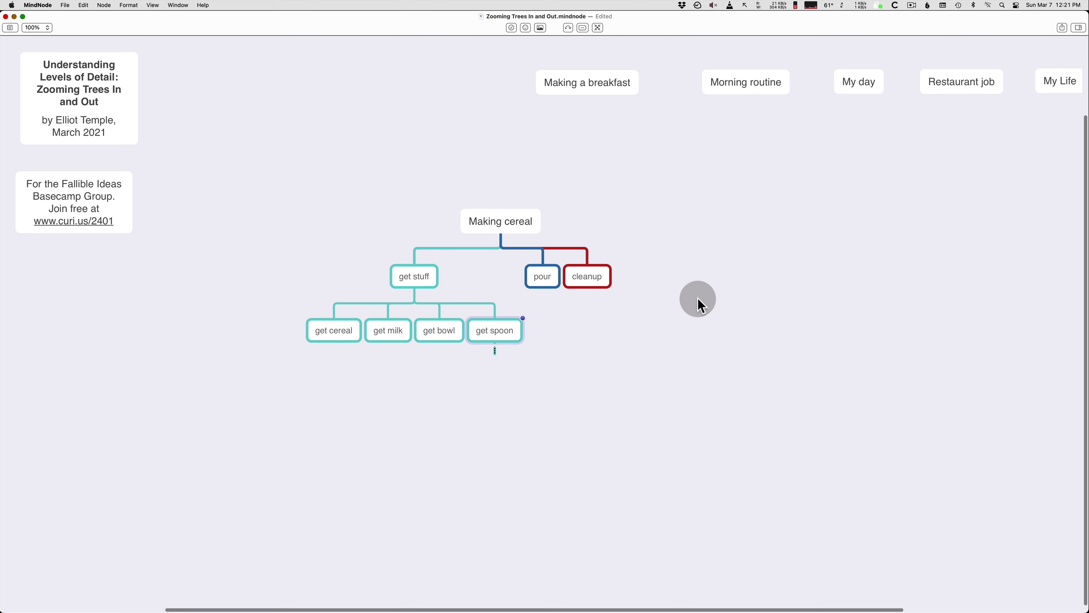
key("super+slash")
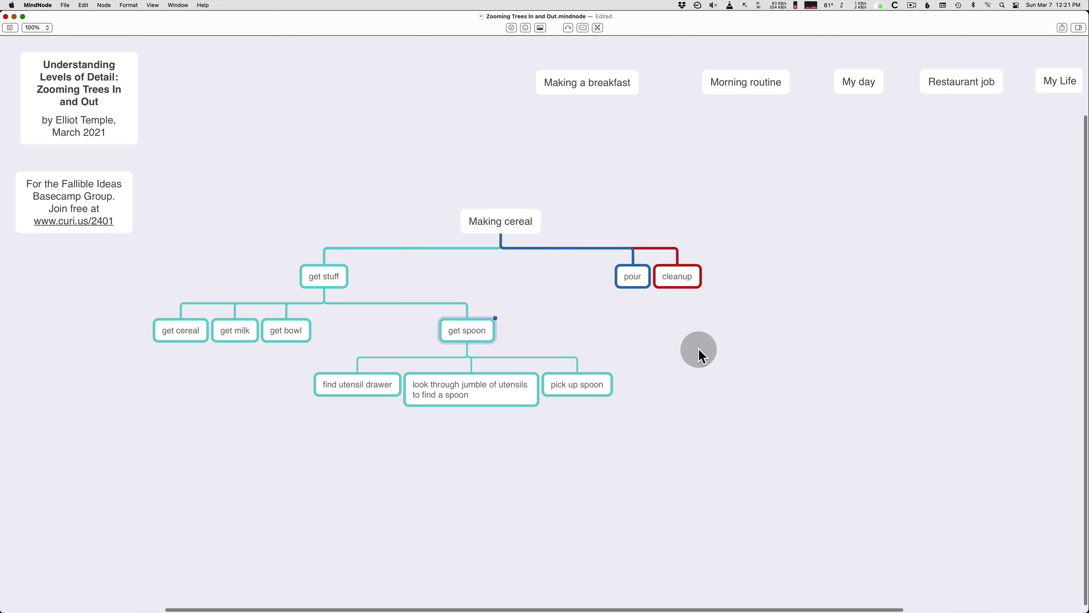
key("space")
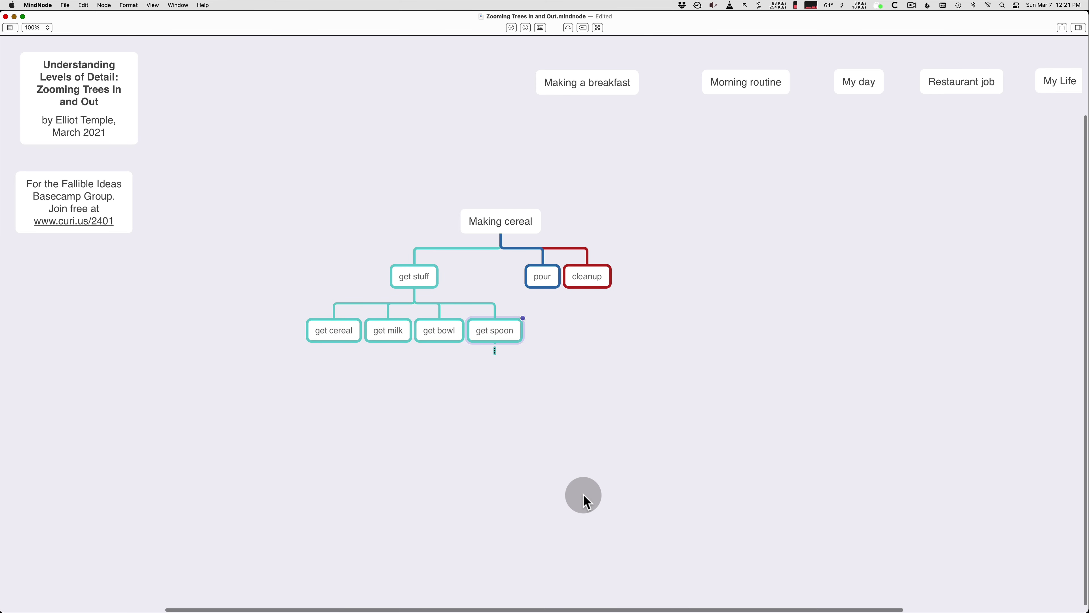
Step: Unfold the get spoon node, and fold and unfold the whole get stuff branch twice
key("space")
left_click(323, 283)
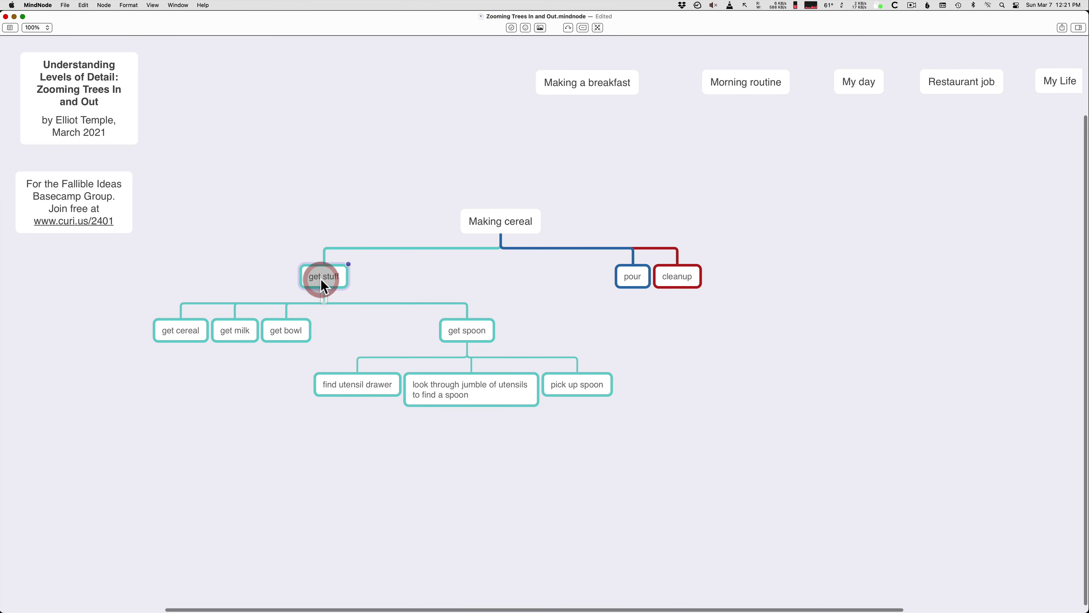
key("space")
key("space")
key("space")
key("space")
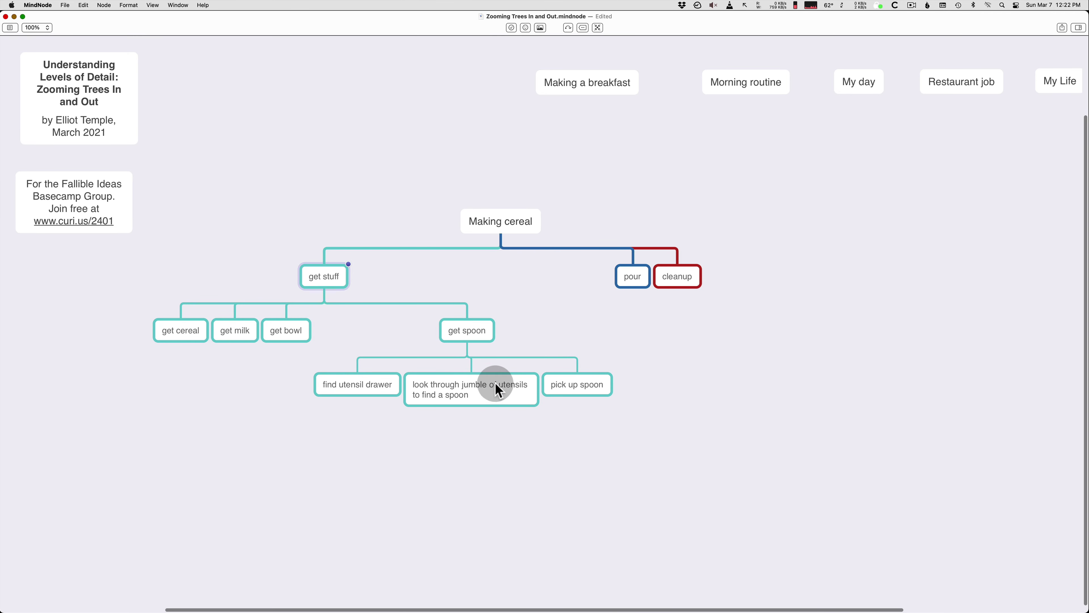
Step: Add a child node "move hand to spoon" under pick up spoon
left_click(602, 389)
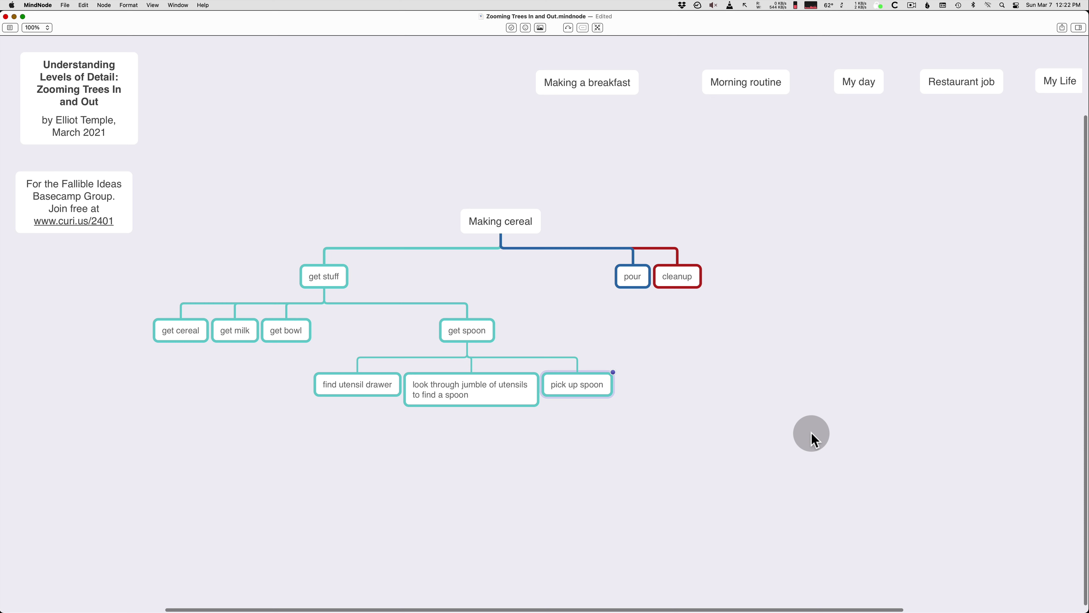
key("Tab")
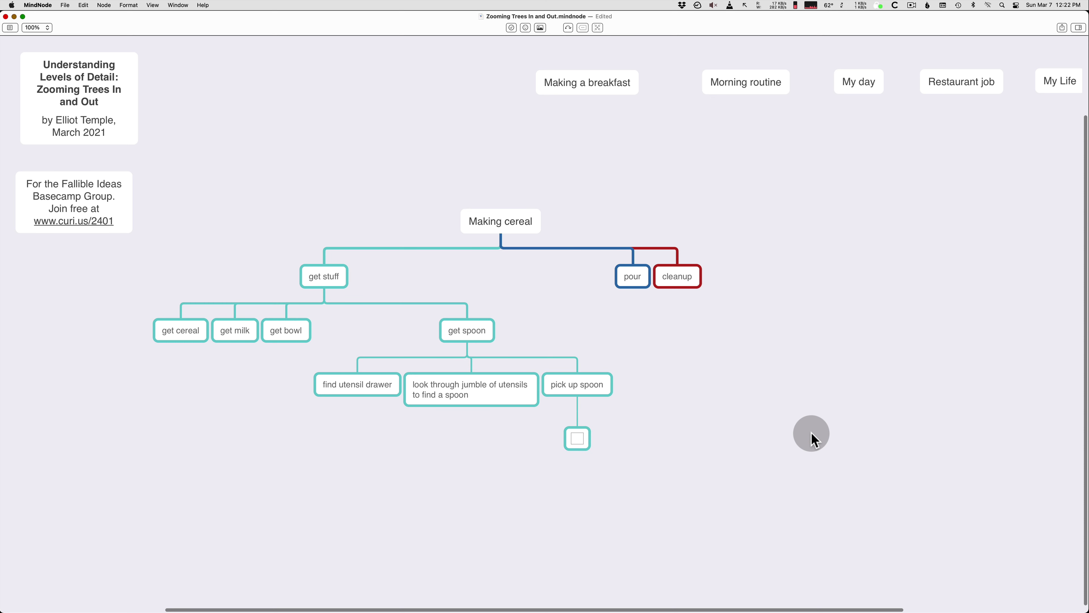
type("move hand to ")
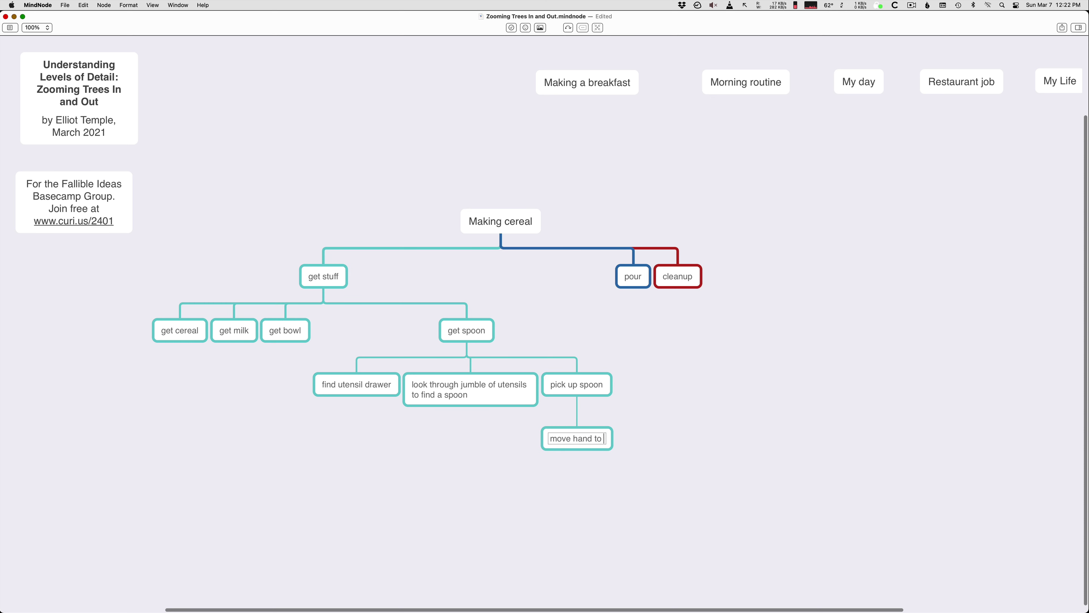
type("spoon")
key("Return")
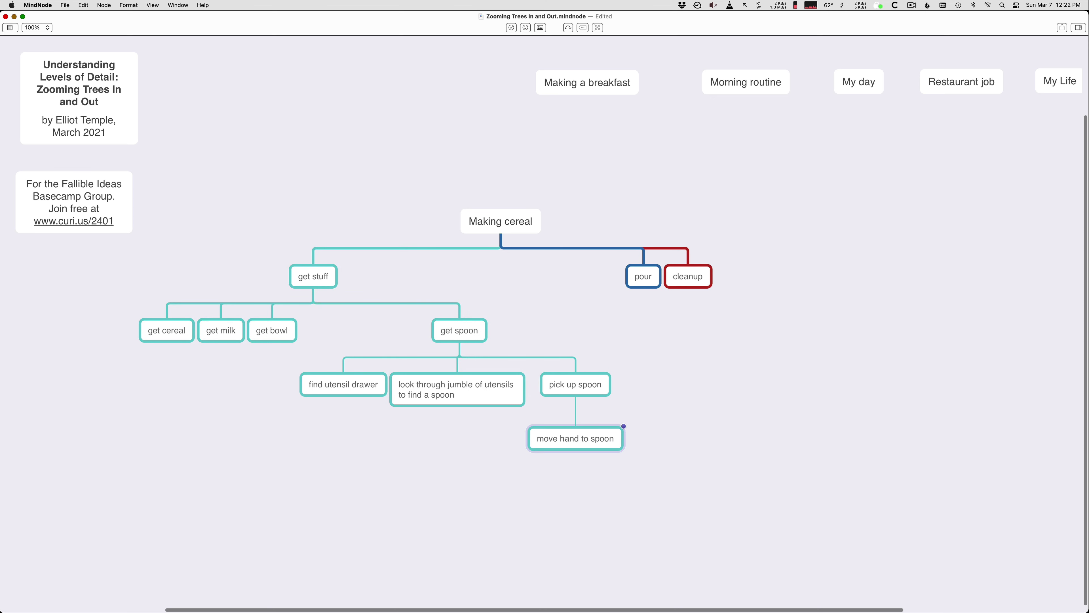
Step: Add a sibling node "grasp spoon with fingers" after move hand to spoon
key("Tab")
key("super+z")
key("Return")
type("g")
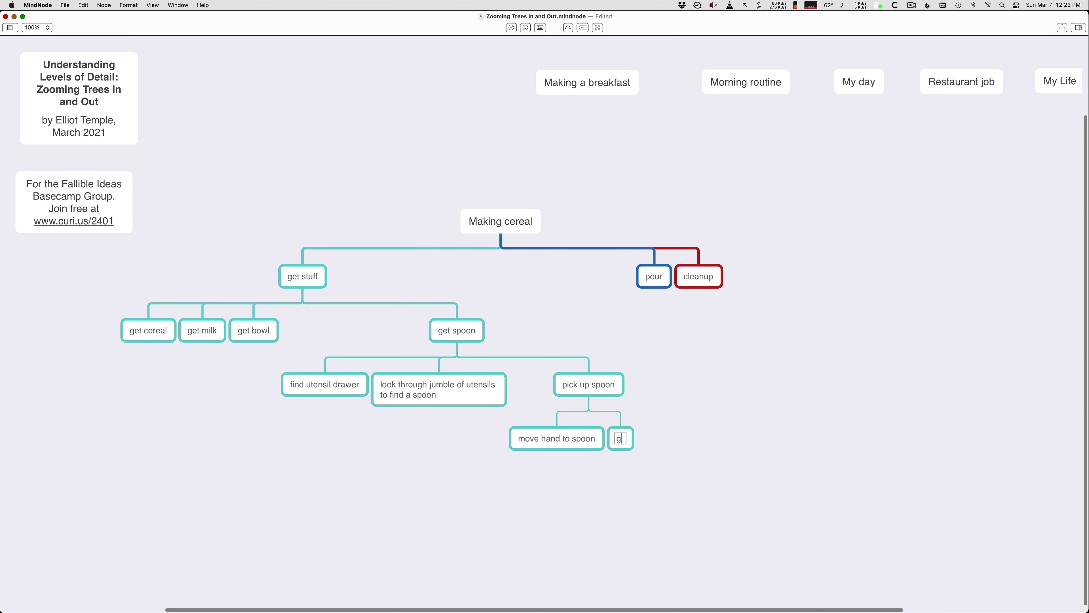
type("rasp spoon with fingers")
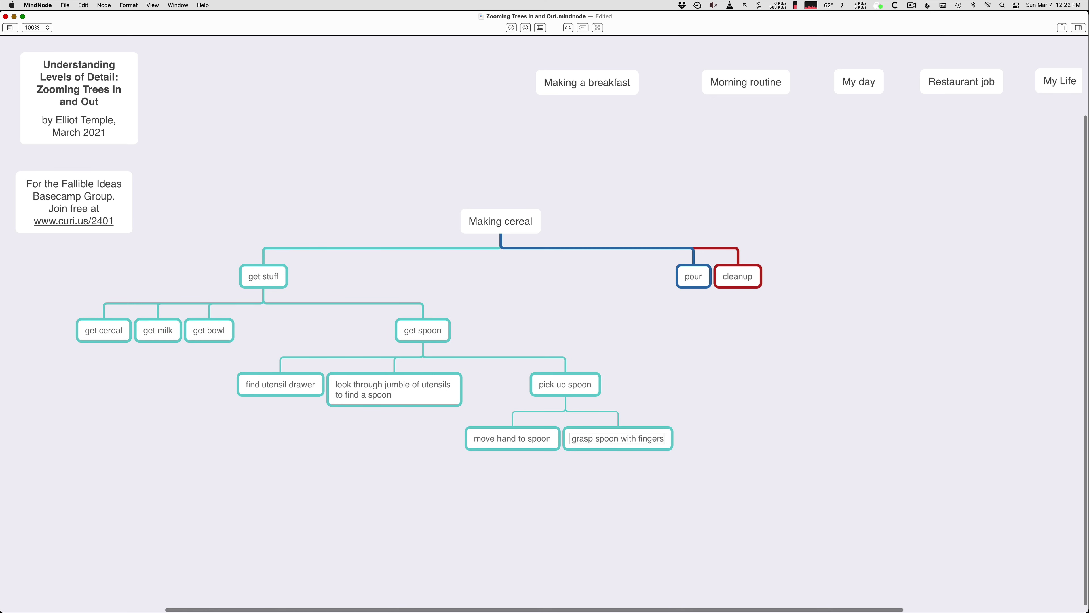
key("Return")
Step: Add a third child node "move hand out of drawer" under pick up spoon
key("Return")
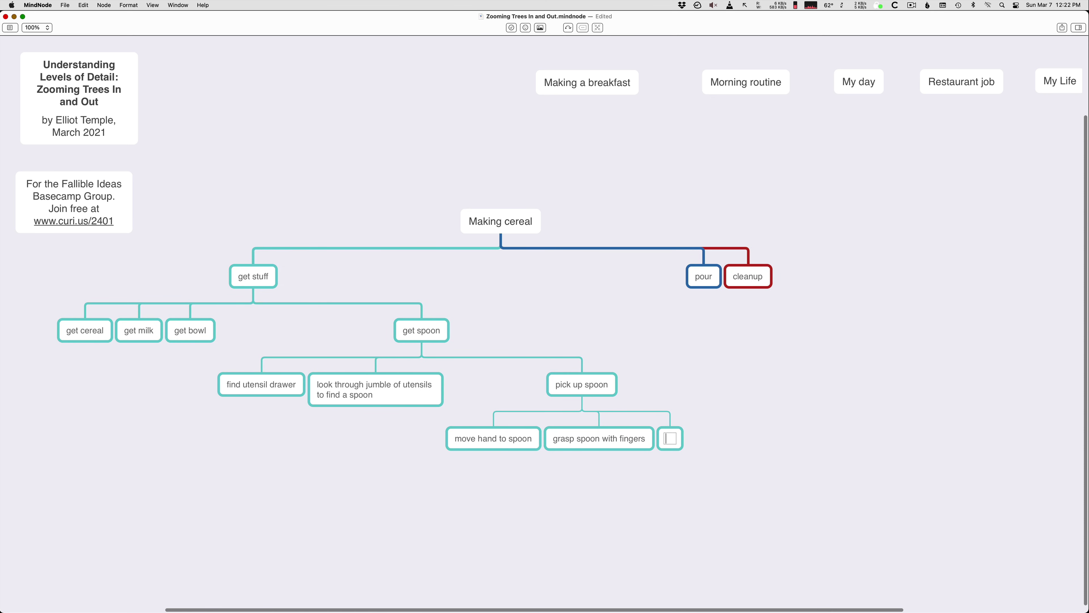
type("move ")
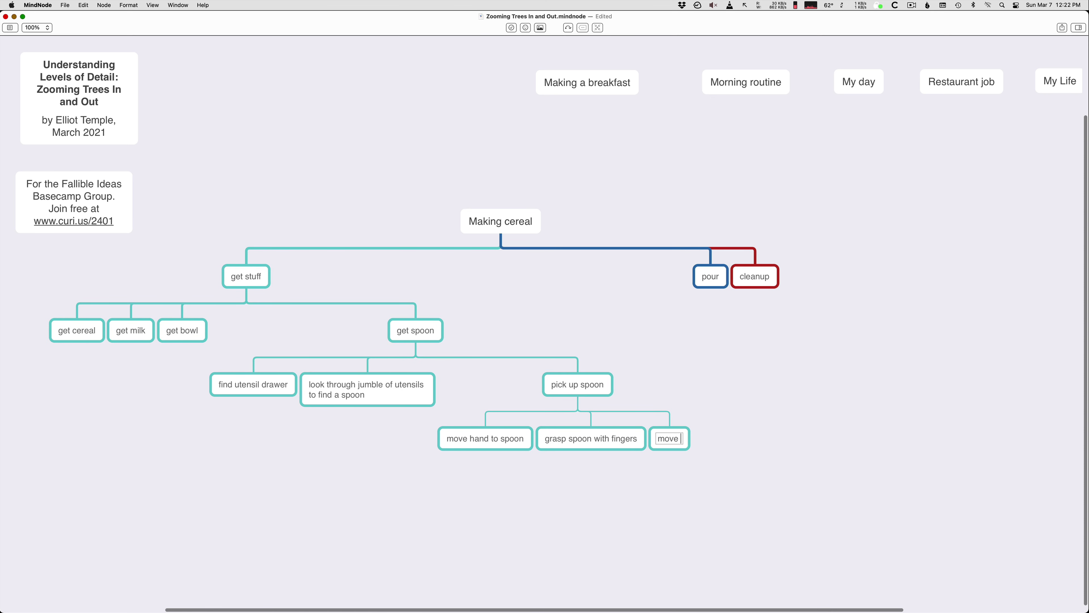
type("hand out of drawer")
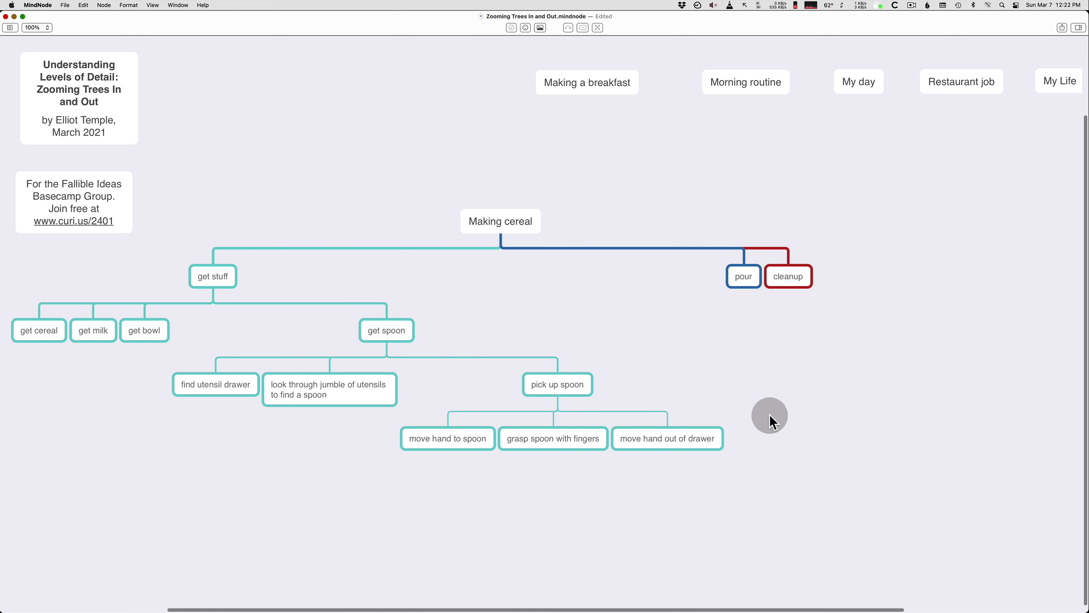
Step: Add a child node "bend first knuckle of fingers" under grasp spoon with fingers
left_click_drag(467, 436, 507, 441)
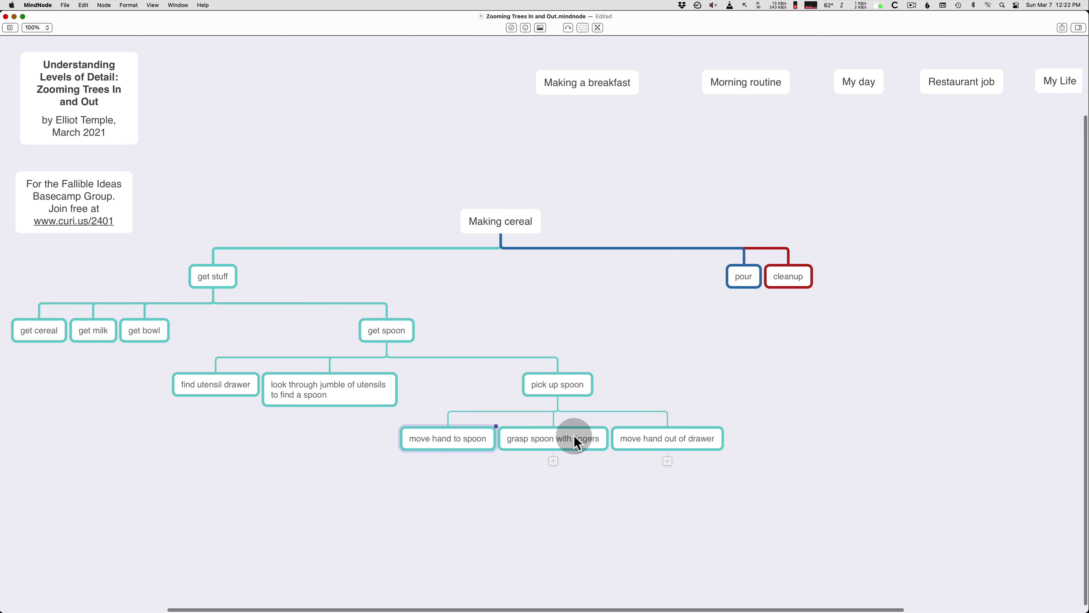
left_click(561, 438)
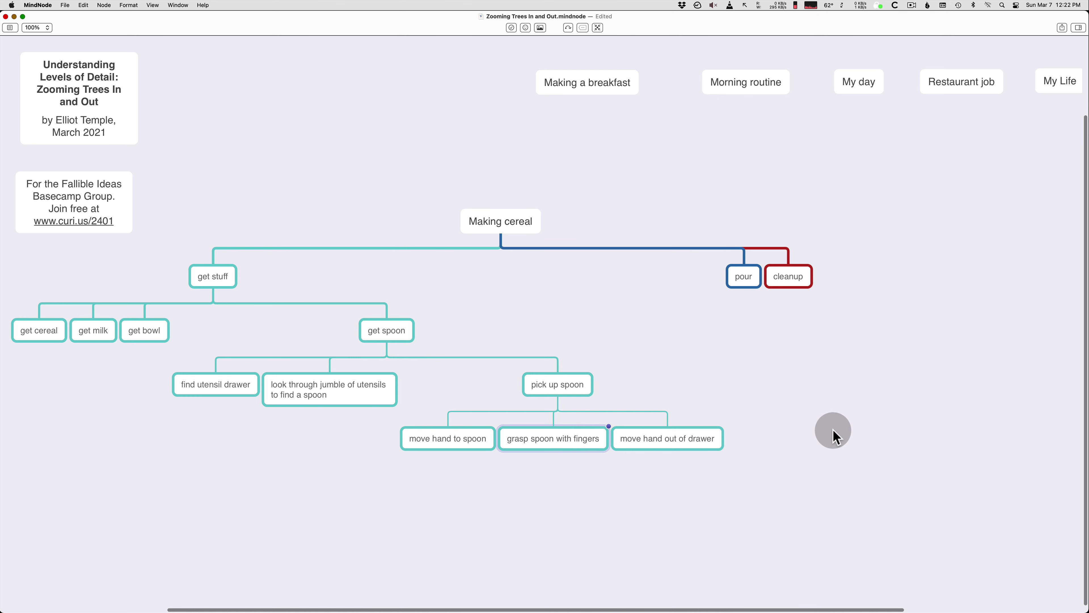
key("Tab")
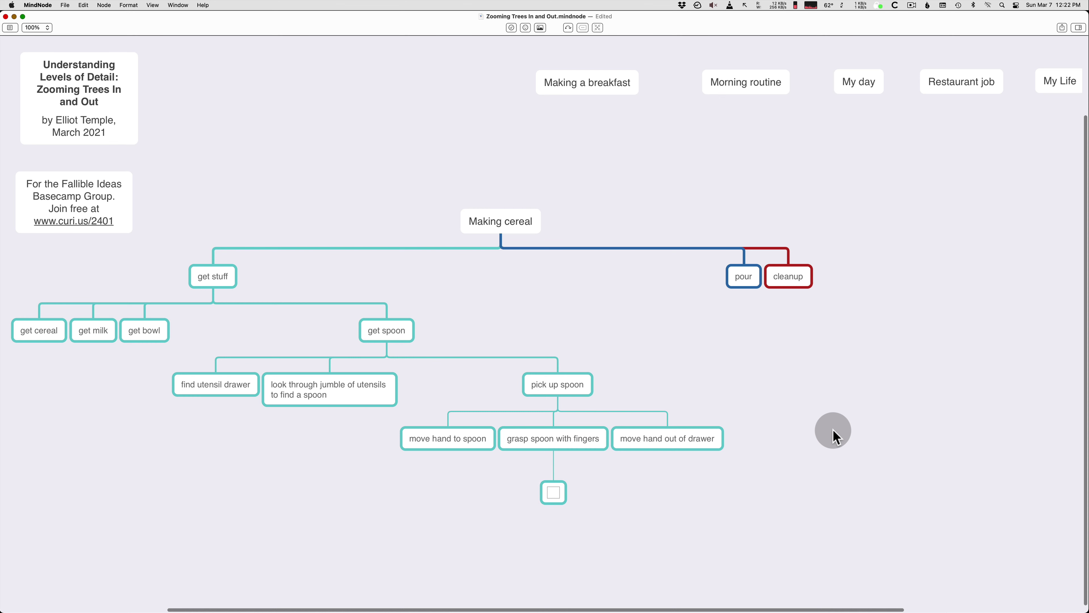
type("bend f")
type("irst kno")
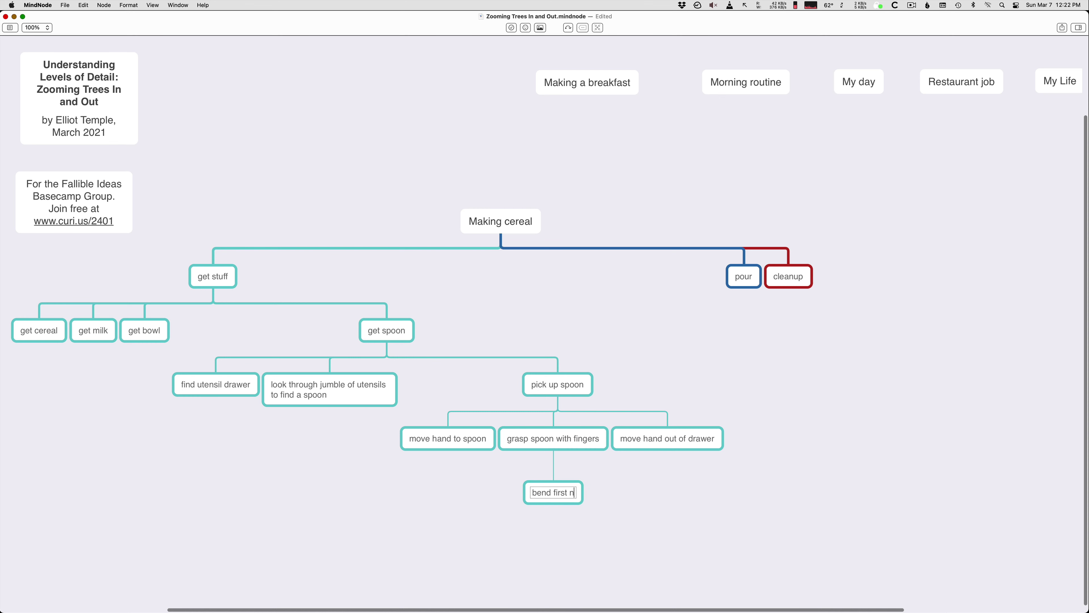
type("uckl")
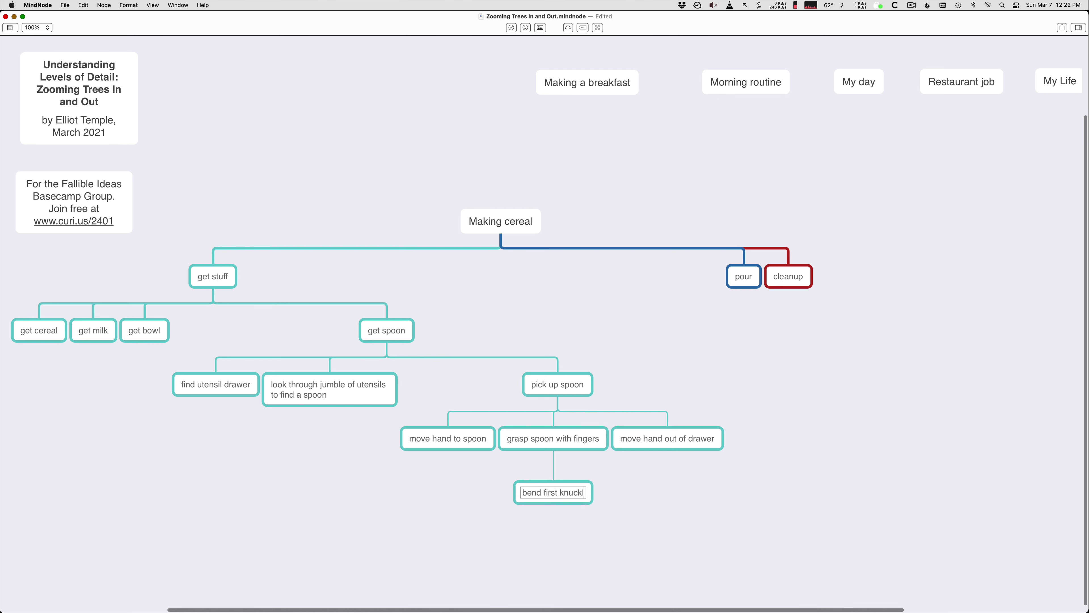
type("e of fingers")
key("Return")
Step: Add a sibling node "bend second knuckle of fingers" after bend first knuckle of fingers
key("Return")
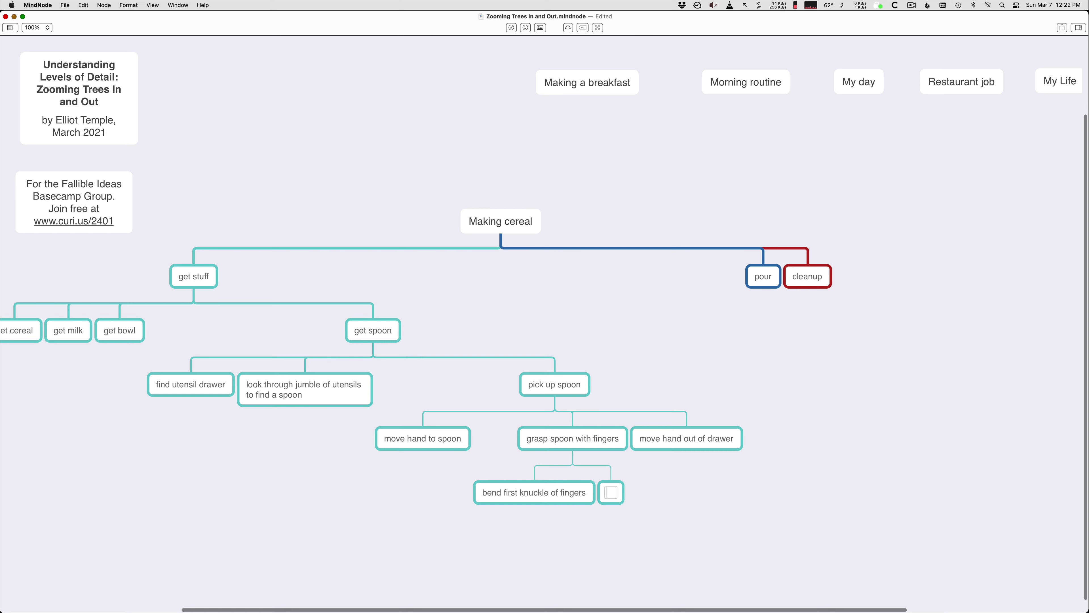
left_click(828, 430)
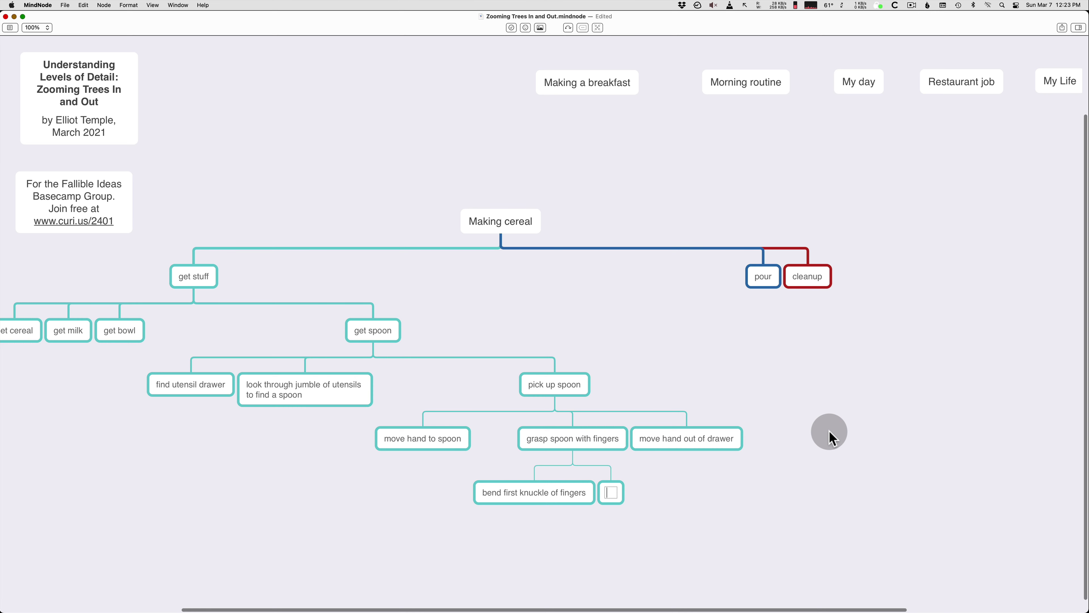
type("bend sen")
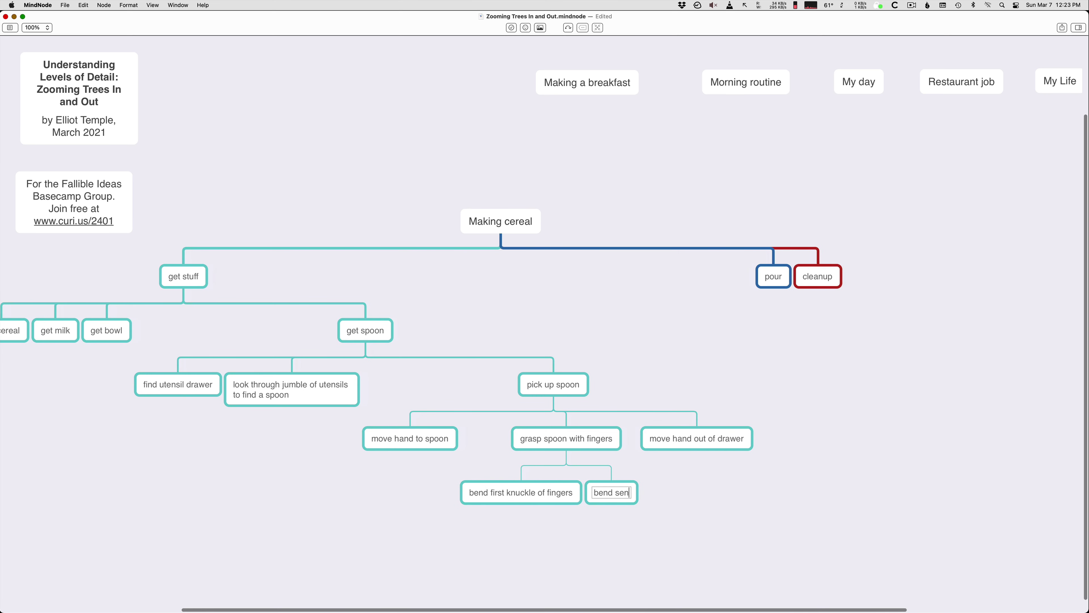
key("BackSpace")
type("cond knu")
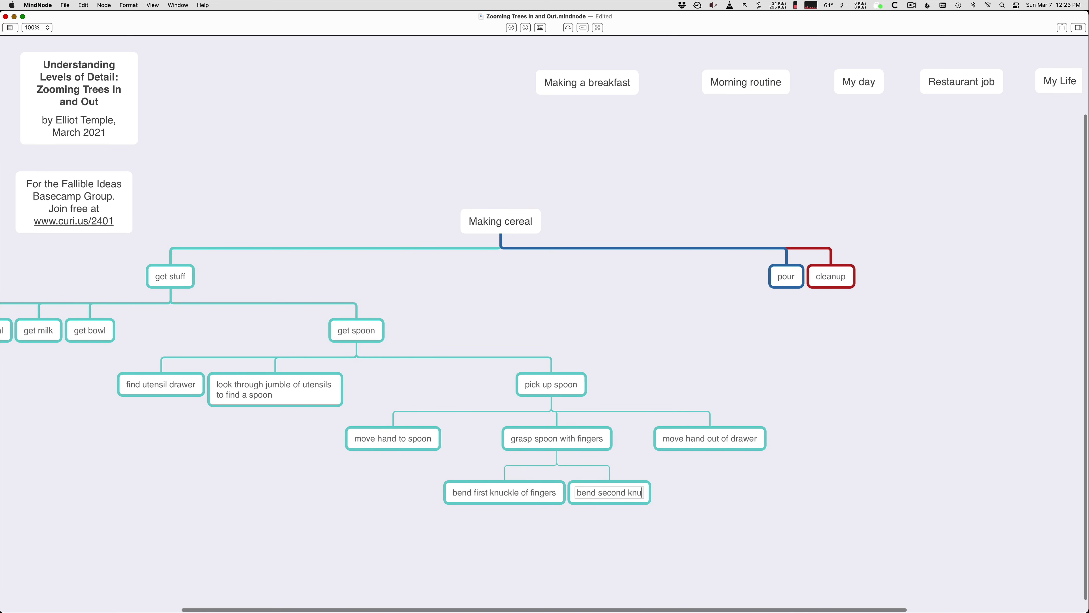
type("ckle of fingers")
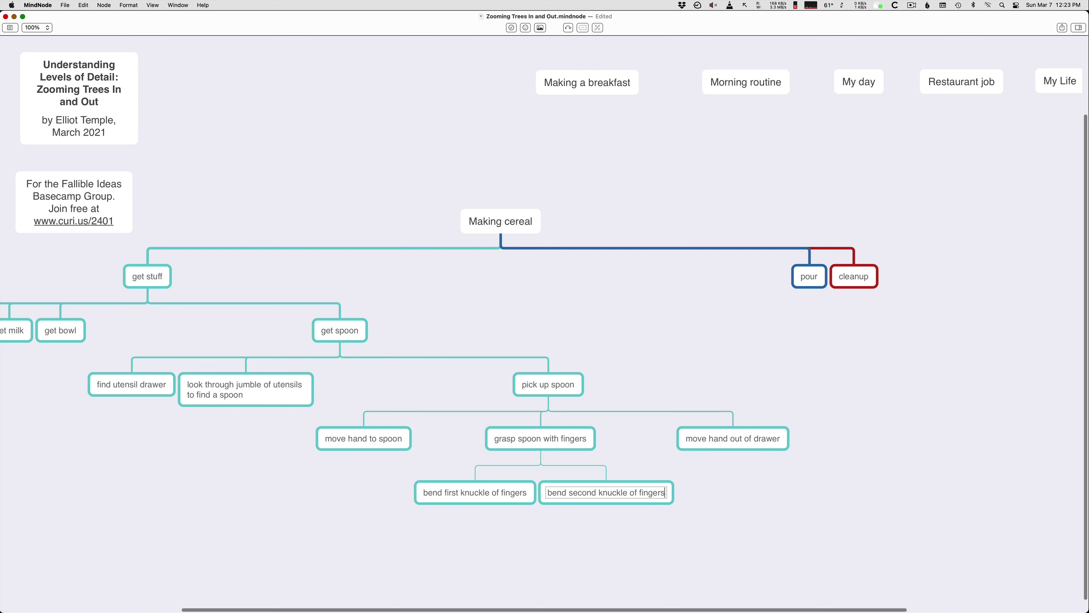
Step: Add a third child node "bend thumb" under grasp spoon with fingers
left_click(580, 431)
key("Tab")
type("bend ")
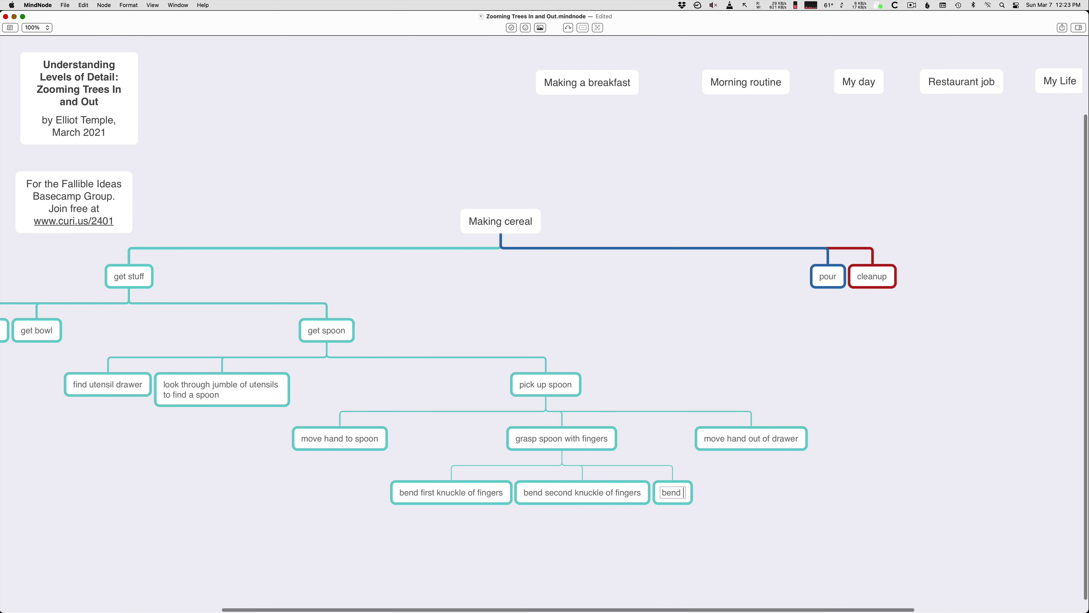
type("thumb")
left_click(752, 485)
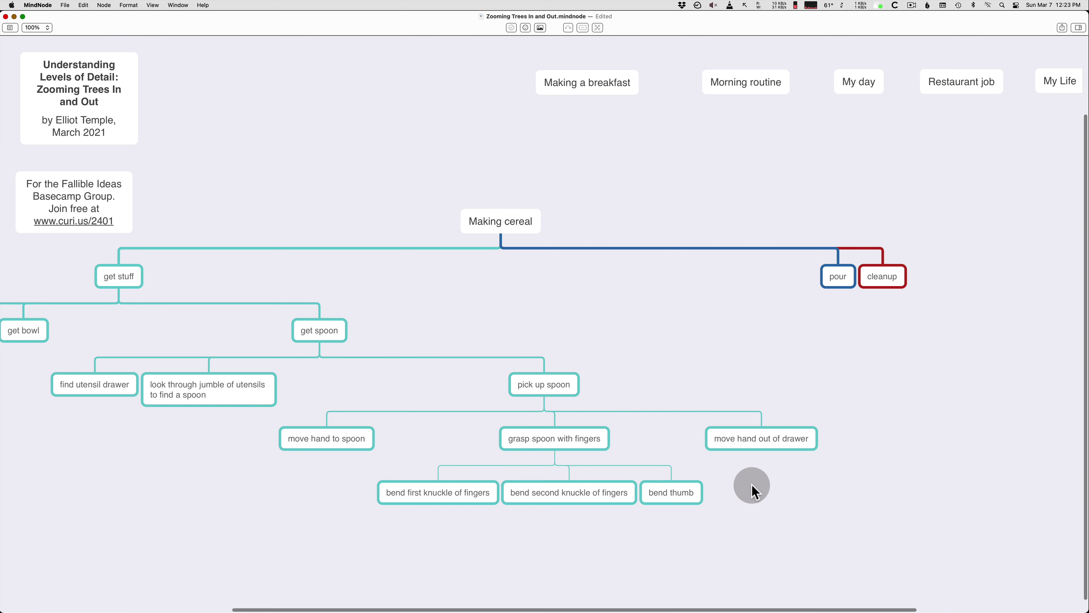
Step: Add a child node "unconsciously think you want to bend your thumb" under bend thumb
mouse_move(547, 513)
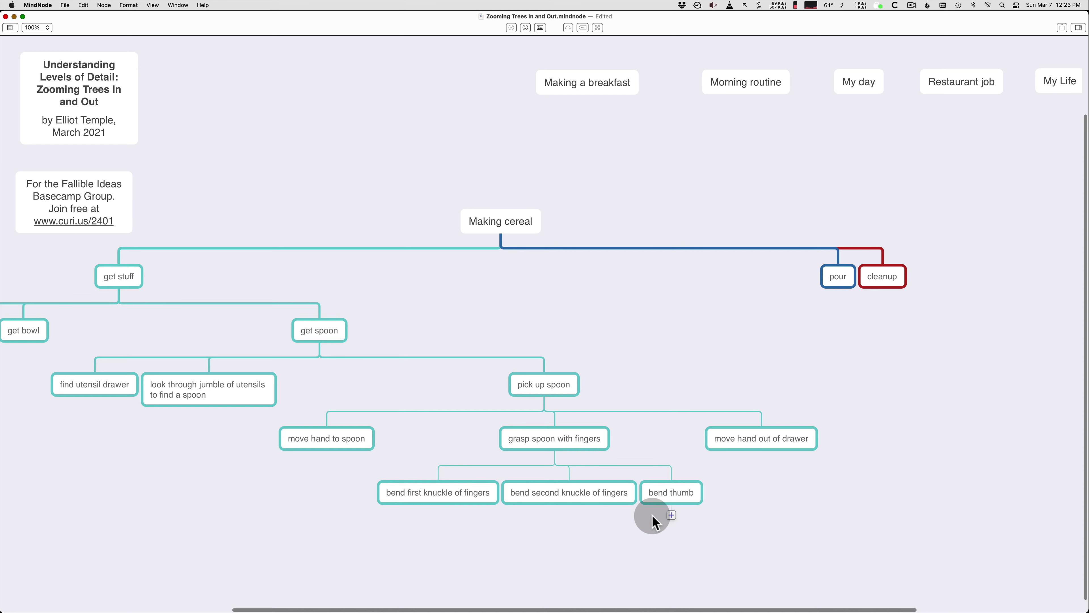
left_click(671, 515)
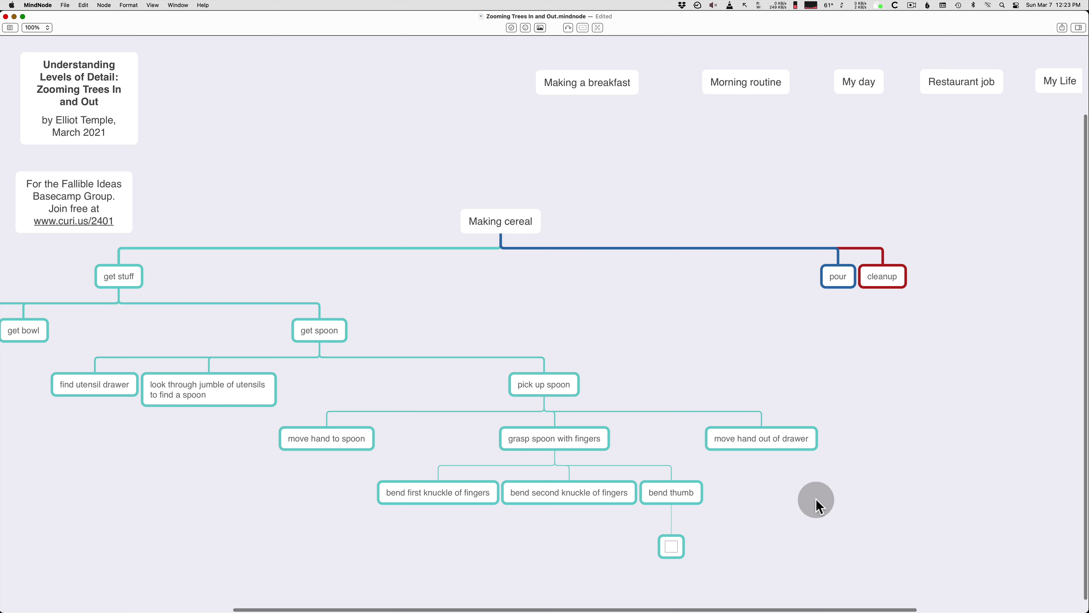
type("unconscious")
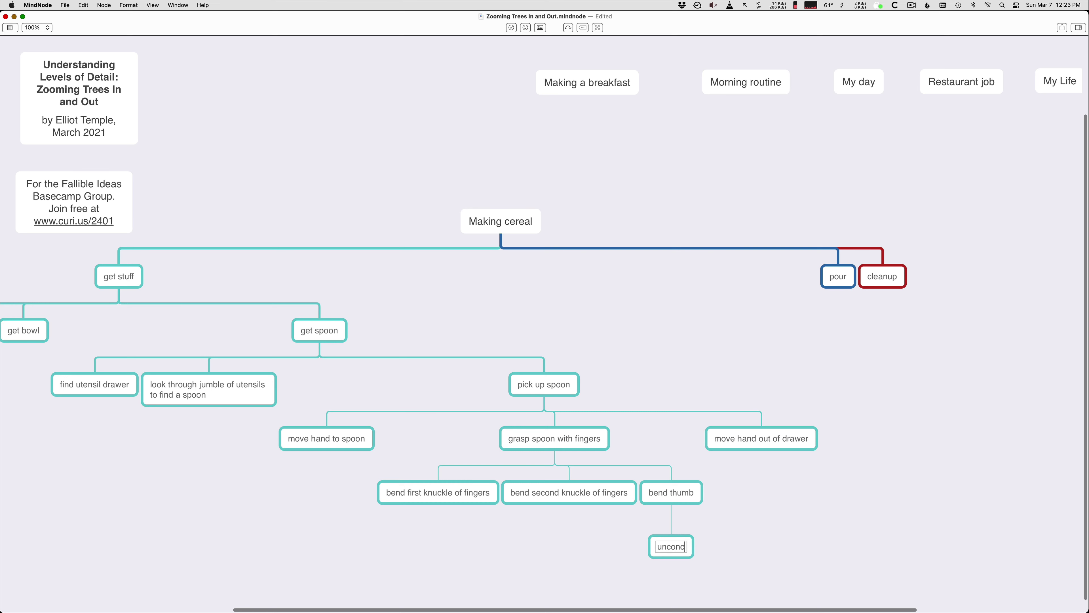
type("ly think")
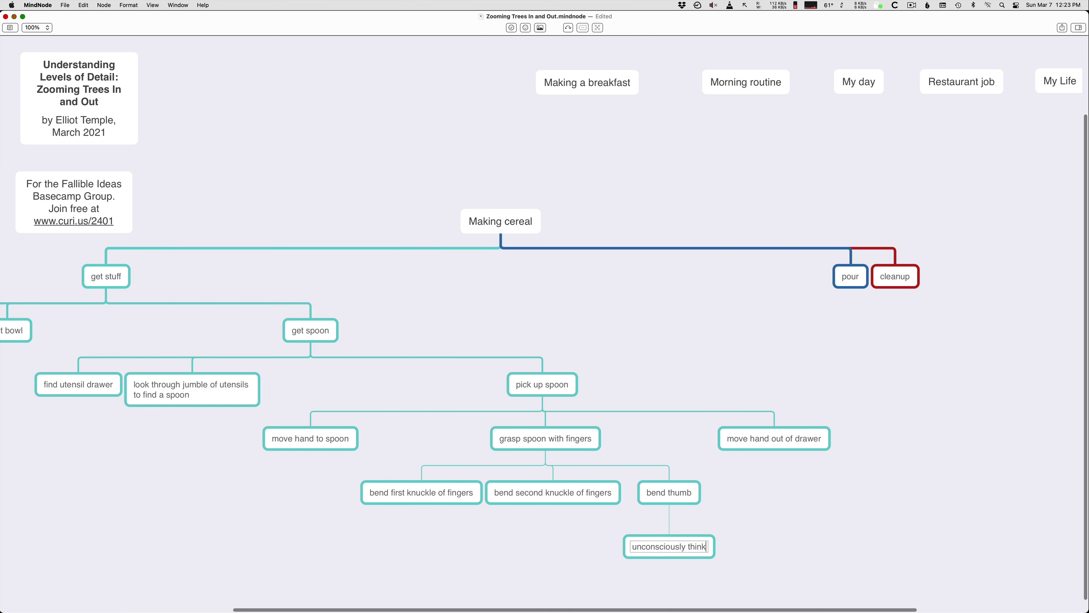
type(" you want to bend ")
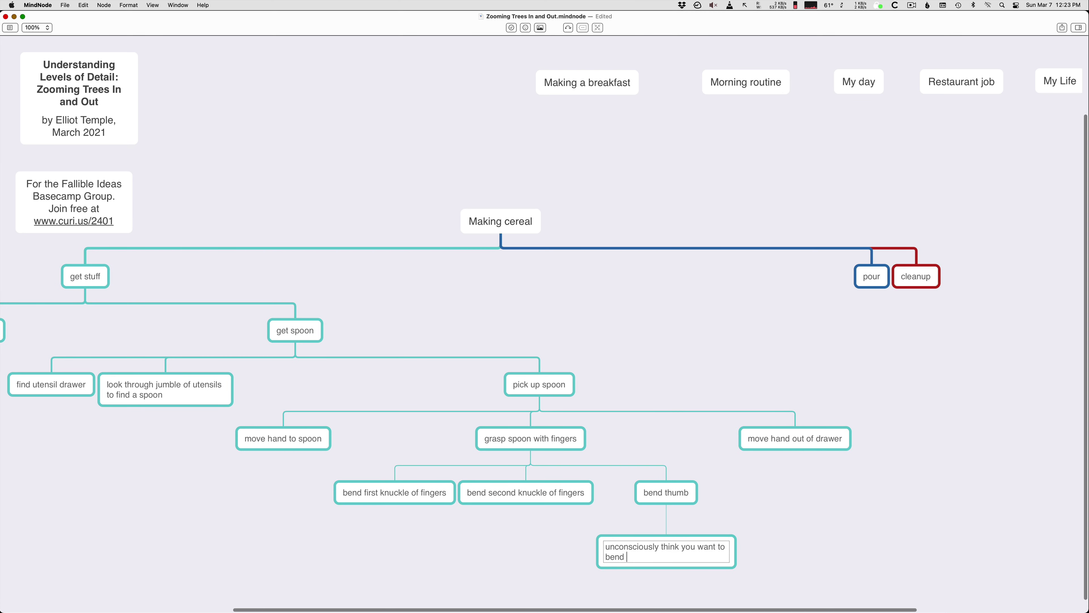
type("your thumb")
Step: Add a second child node "send nerve impulse from brain to thumb" under bend thumb
left_click(678, 490)
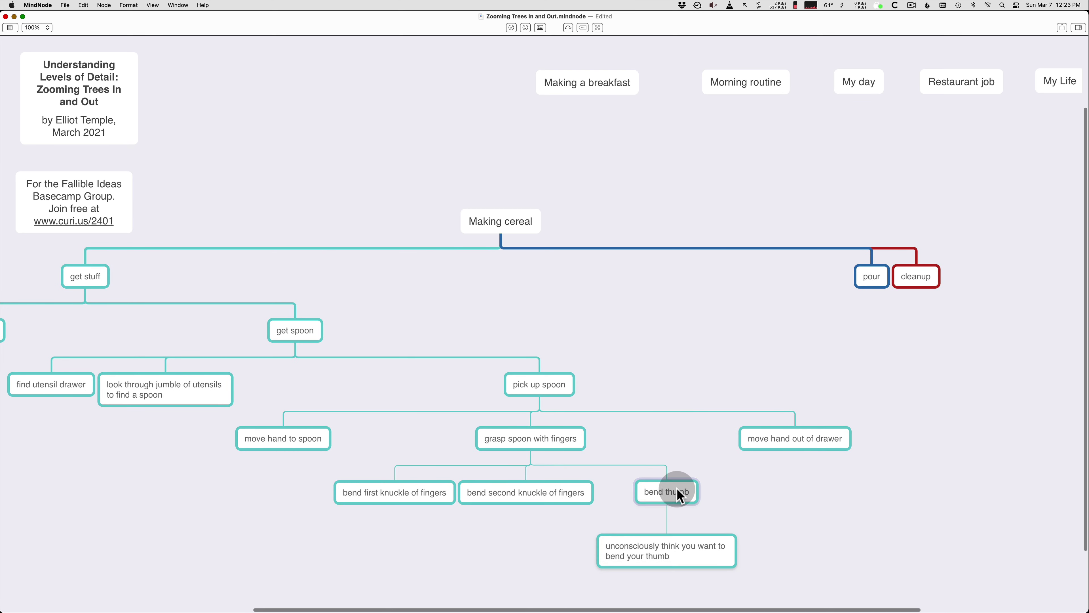
key("Tab")
type("send nerv")
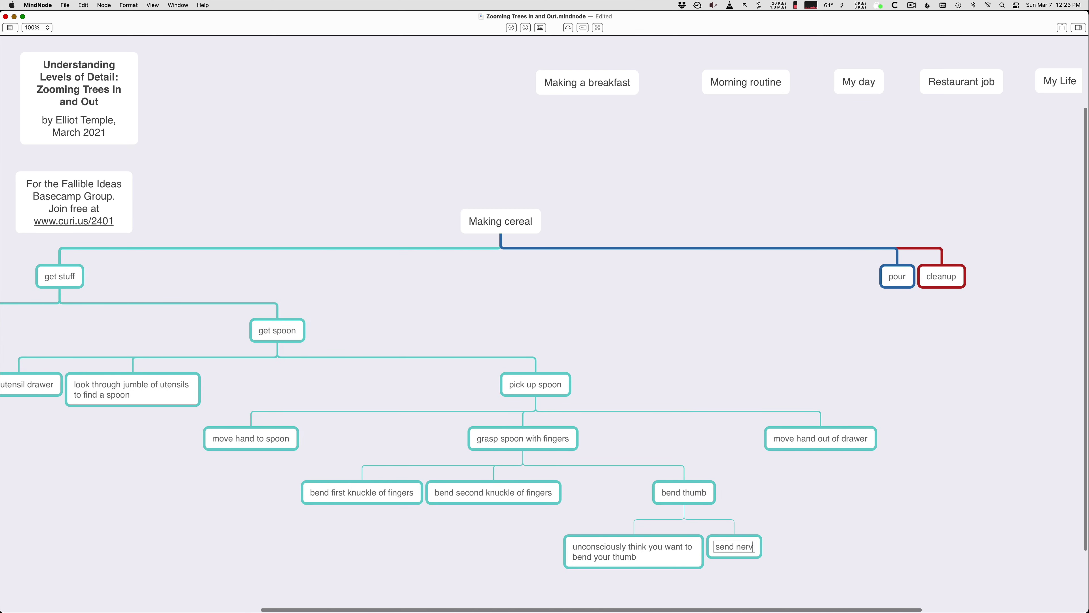
type("e impulse from b")
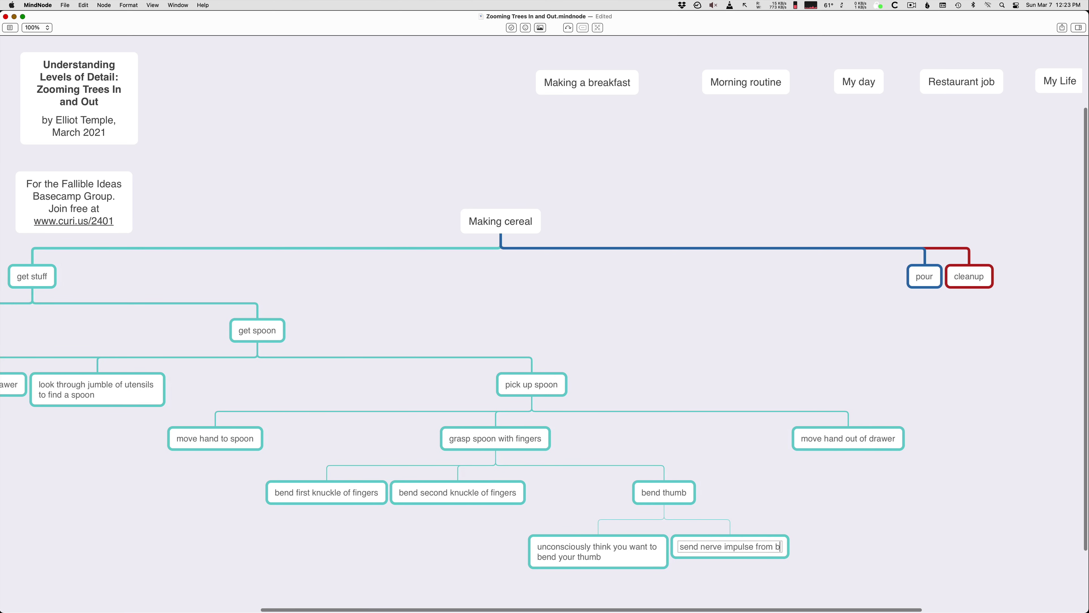
type("rain to thumb")
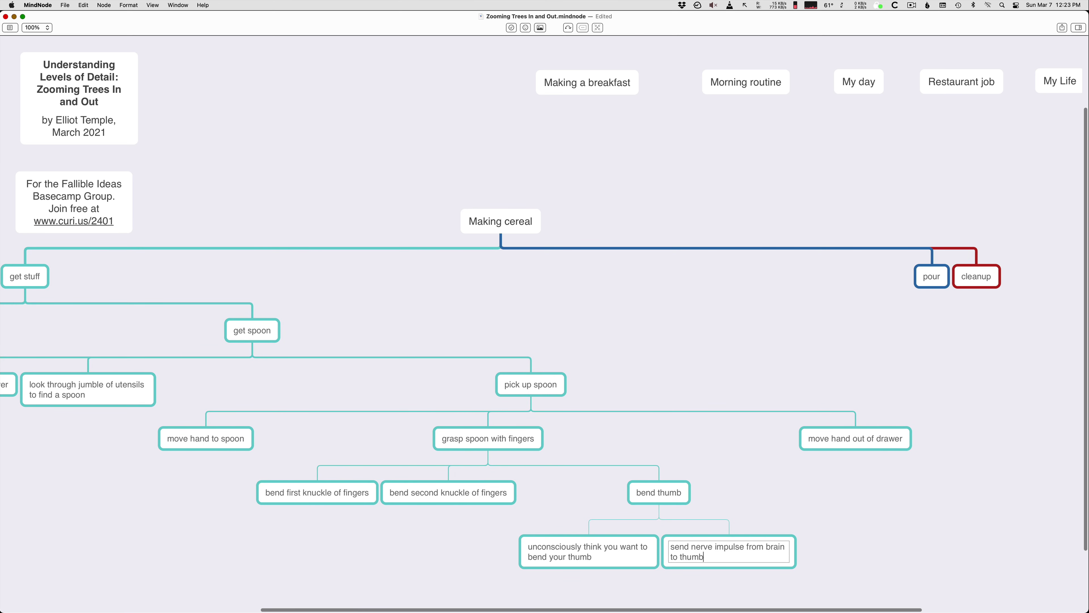
left_click(788, 500)
Step: Add a third child node "thumb muscles activate and it bends" under bend thumb
left_click(658, 492)
key("Tab")
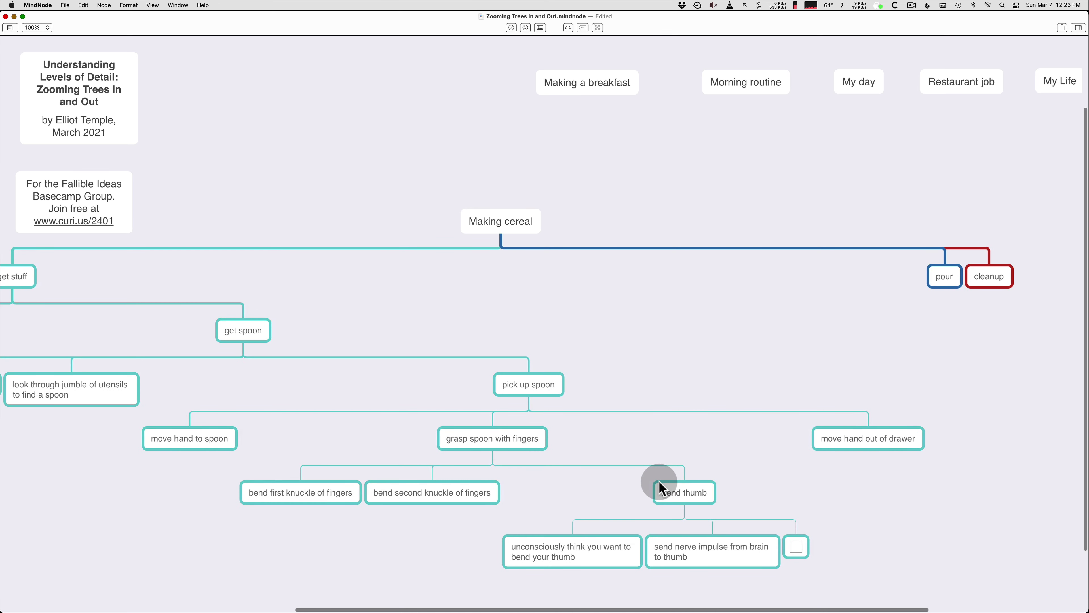
type("thumb bends")
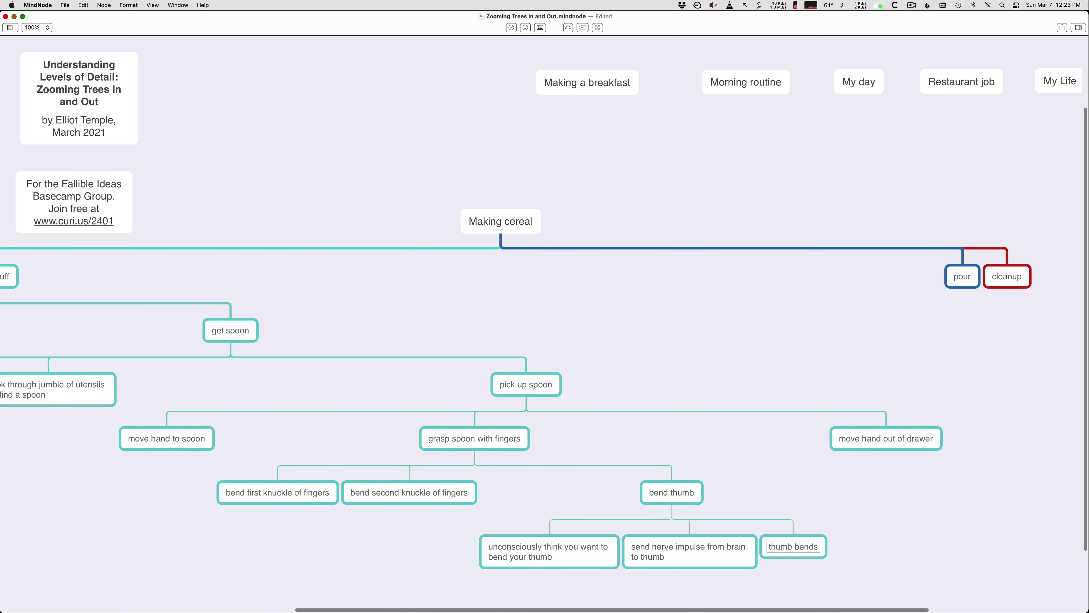
key("super+a")
key("BackSpace")
type("thumb mus")
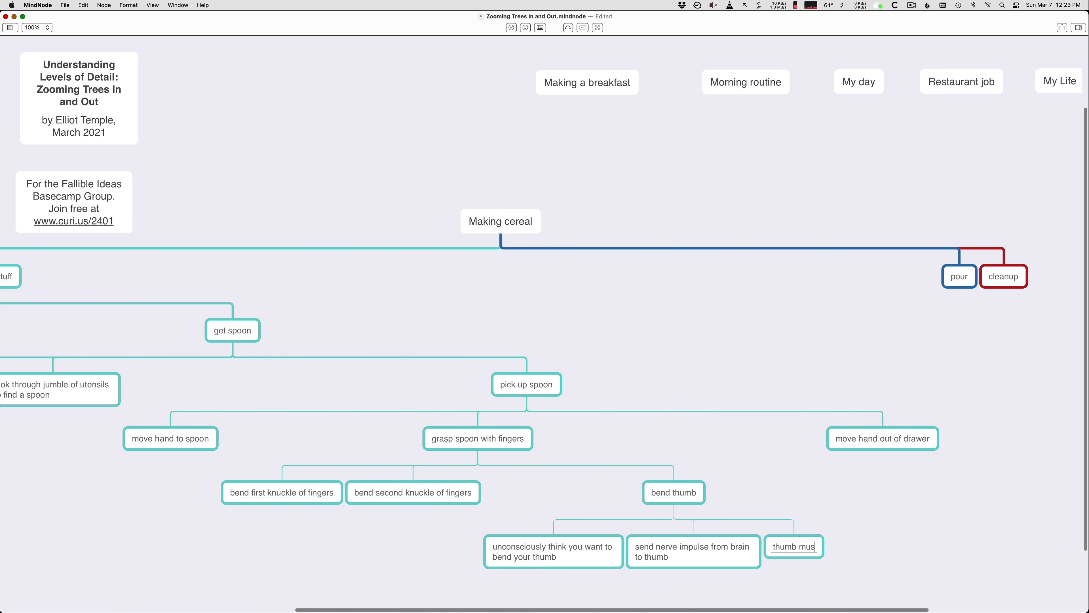
type("cles activate and it e")
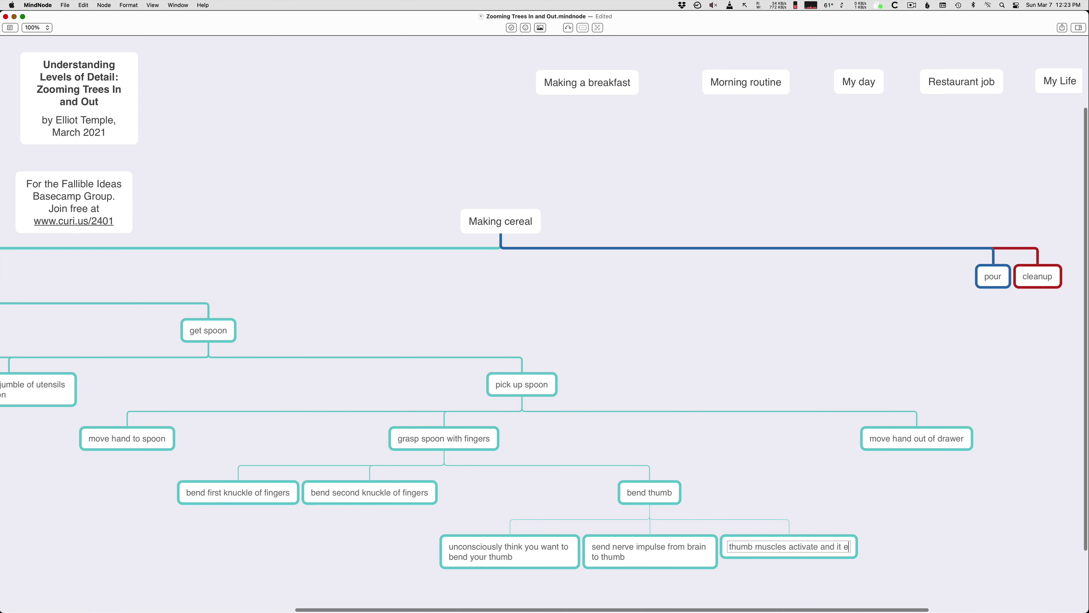
type("bends")
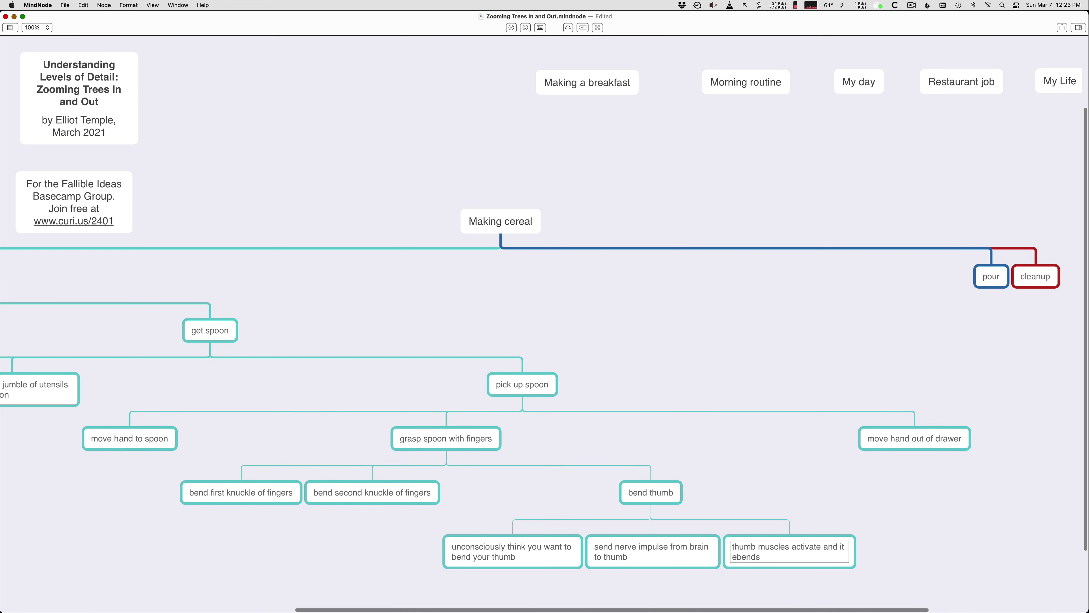
key("BackSpace")
left_click(728, 461)
Step: Fold the get spoon branch so the Making cereal tree ends at the get stuff sub-steps
scroll(485, 470, "down", 3)
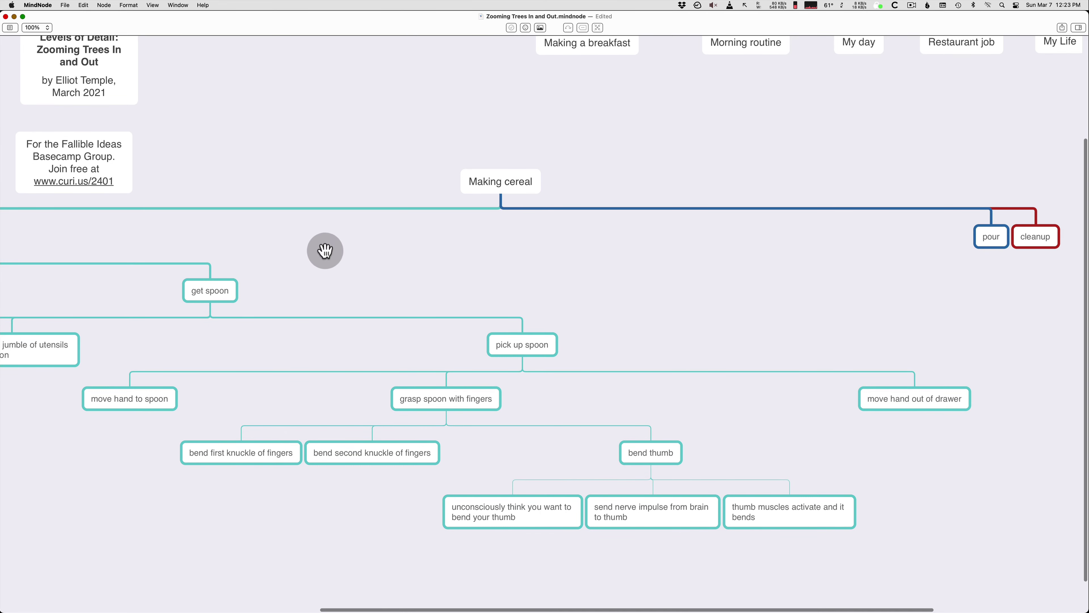
left_click_drag(325, 250, 420, 283)
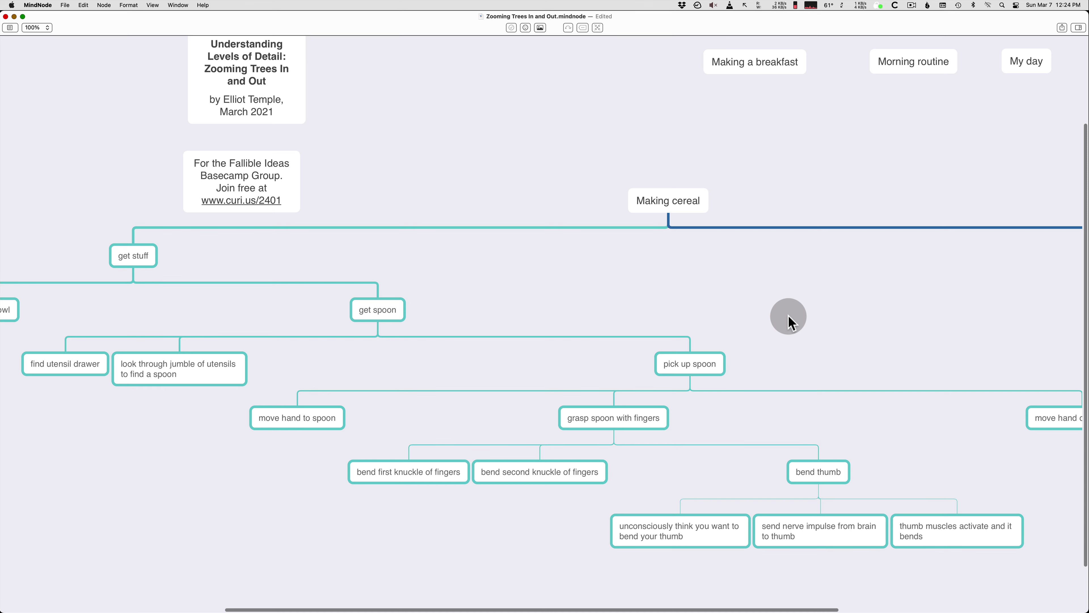
left_click(242, 503)
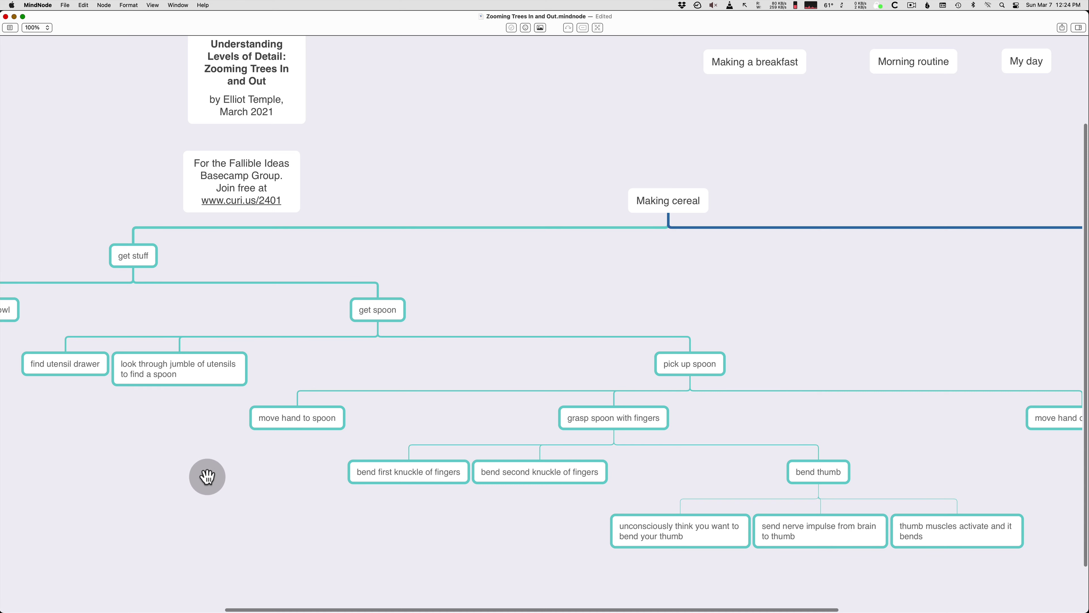
left_click_drag(208, 476, 371, 497)
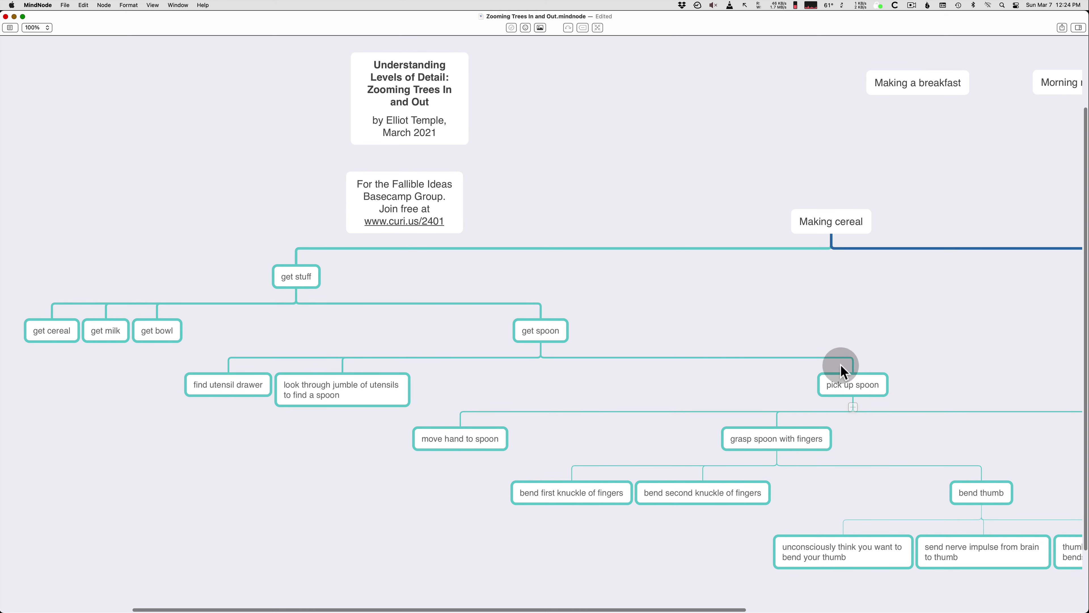
left_click_drag(902, 299, 802, 302)
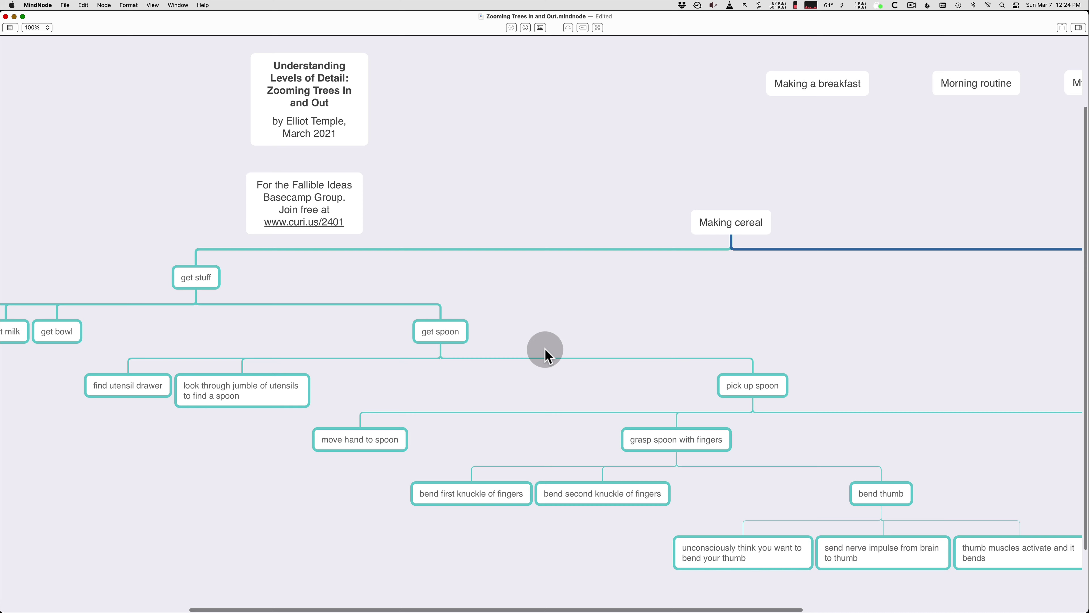
left_click(444, 330)
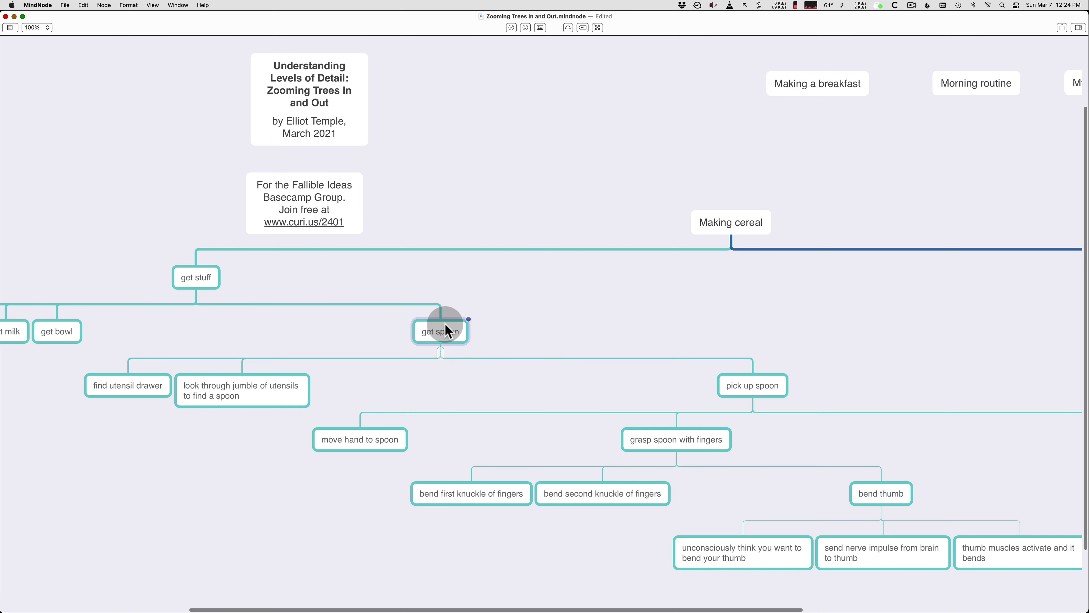
key("super+slash")
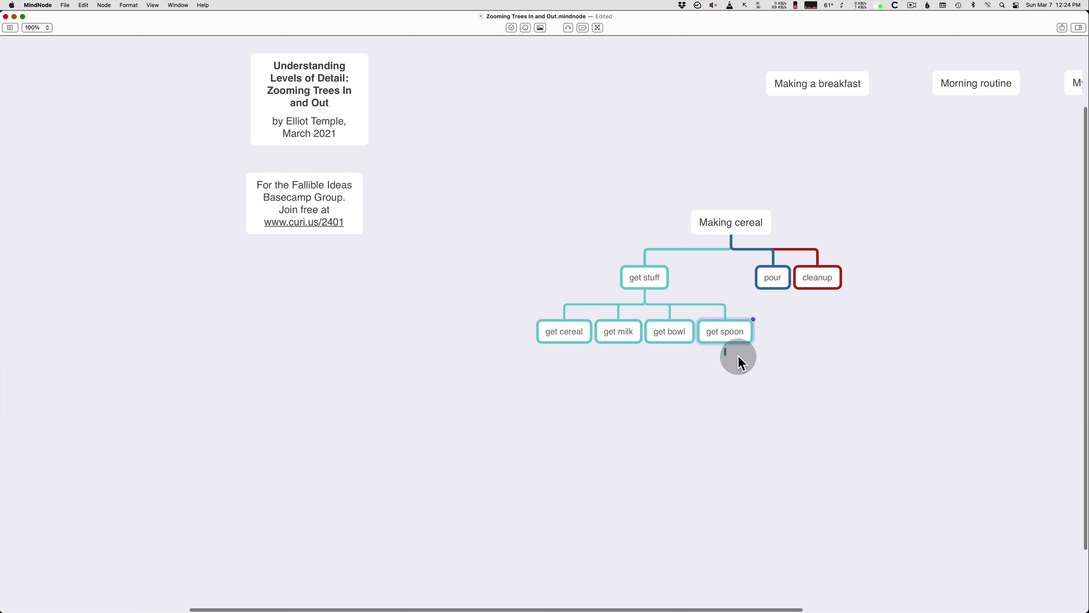
left_click(800, 368)
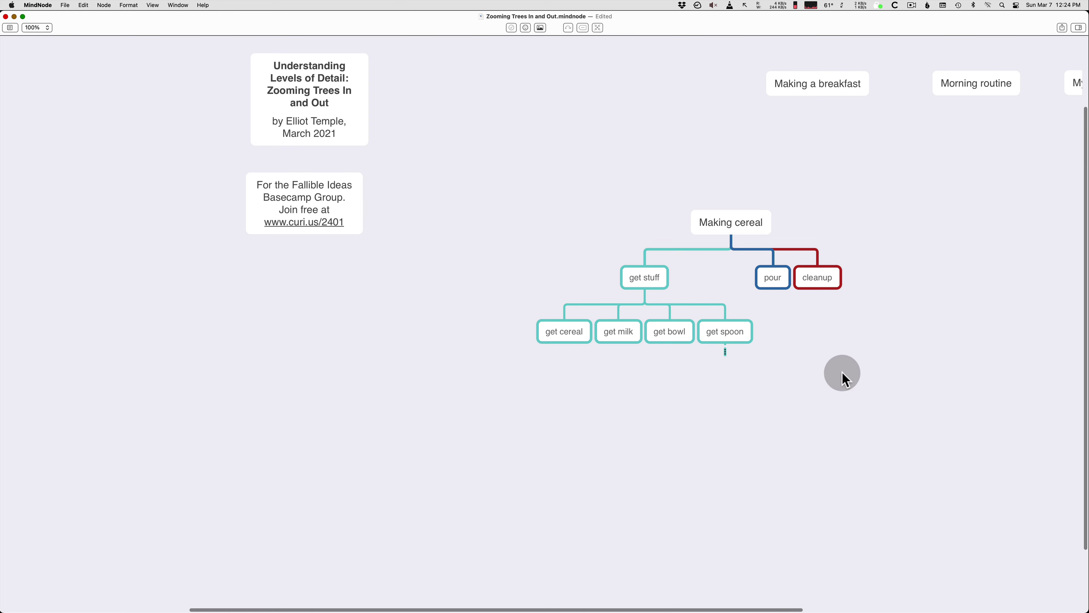
Step: Go through the levels below Making cereal one by one and unfold the get spoon branch
left_click(757, 232)
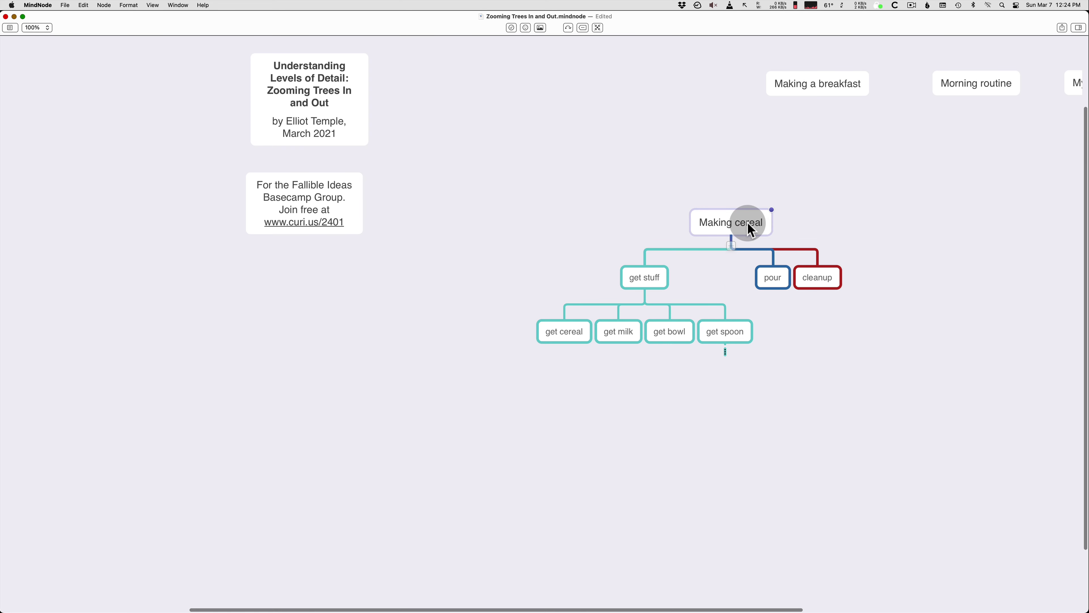
left_click_drag(555, 266, 862, 281)
left_click(676, 276)
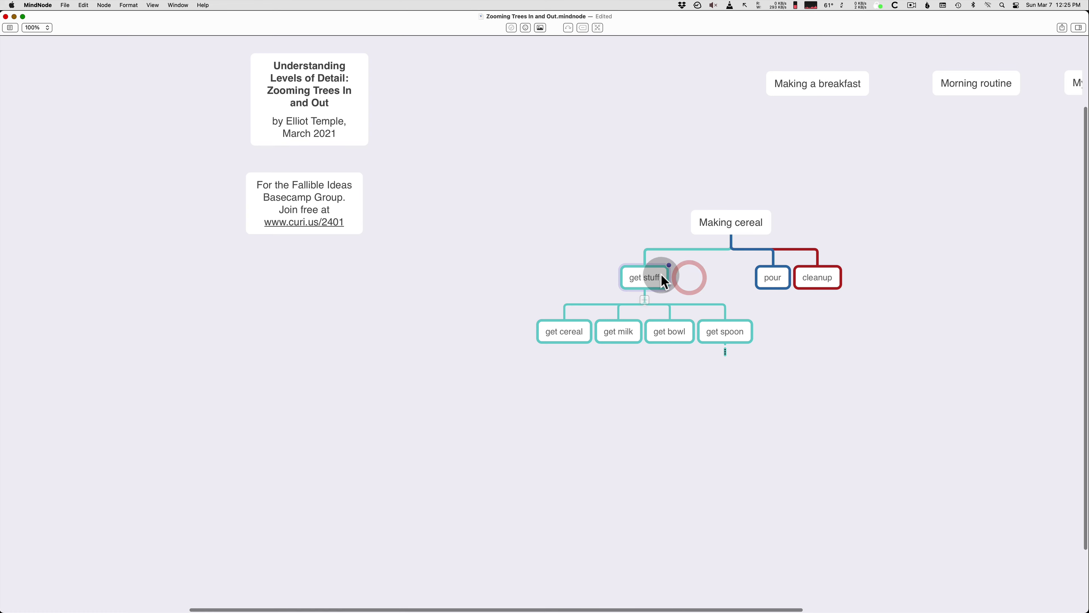
left_click_drag(504, 327, 777, 334)
left_click(725, 325)
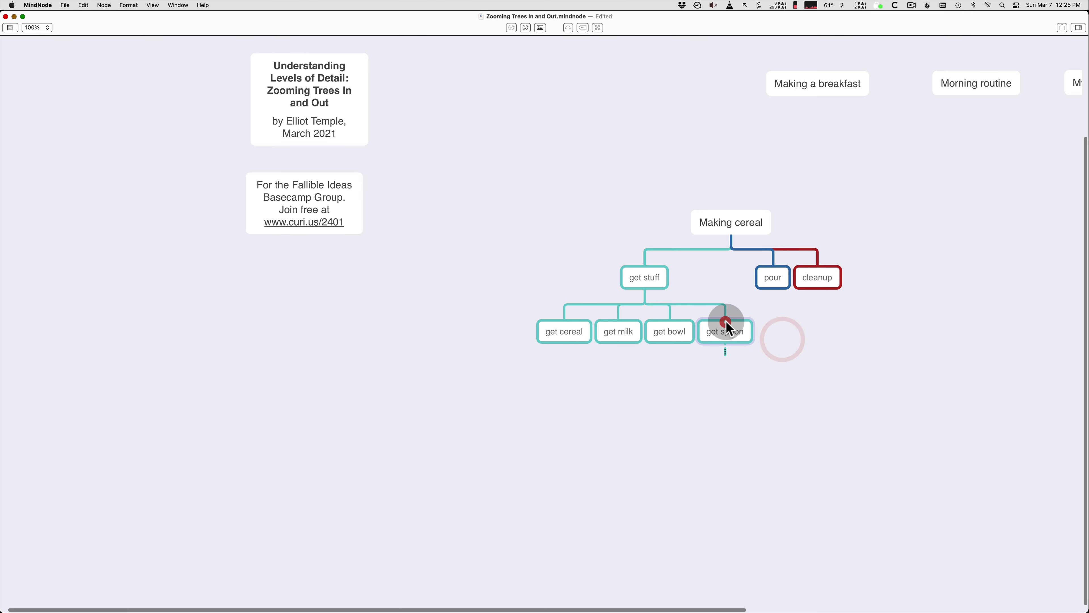
left_click(724, 350)
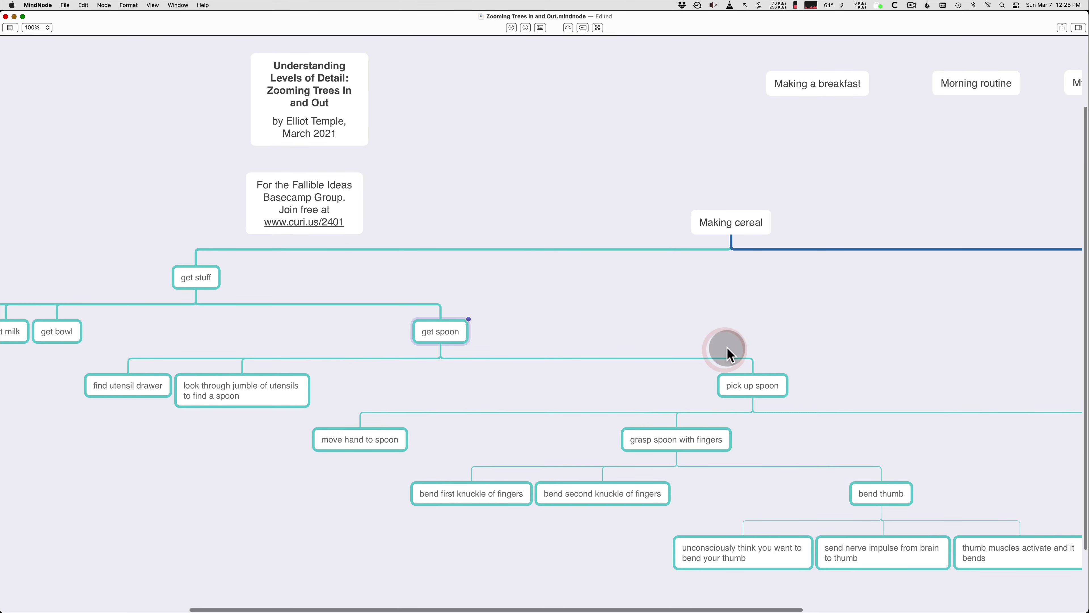
Step: Fold the pick up spoon branch and unfold it again to compare both levels of detail
left_click(766, 386)
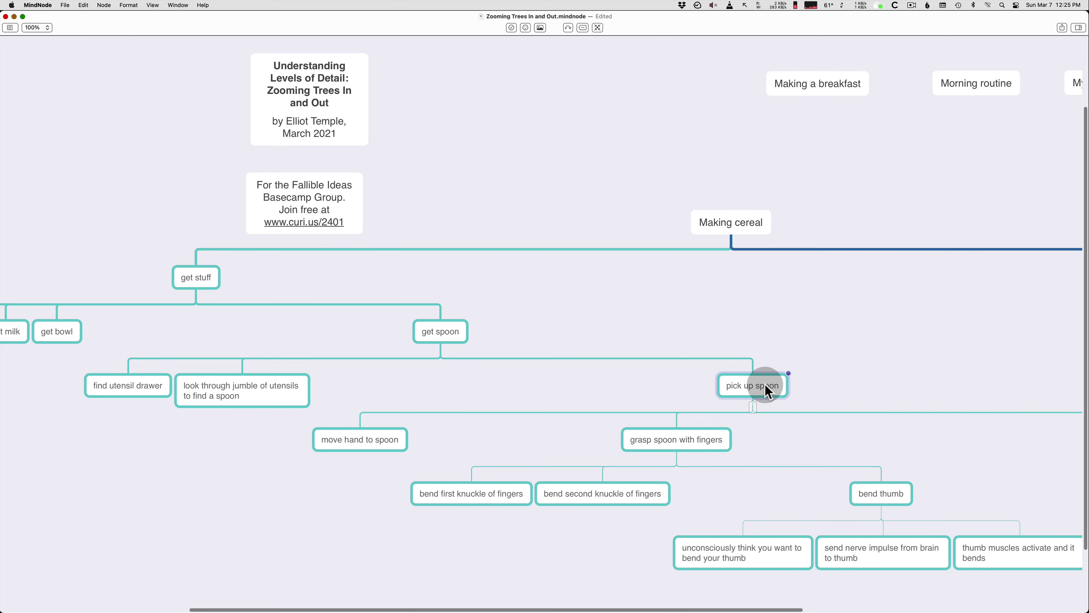
left_click_drag(767, 391, 816, 394)
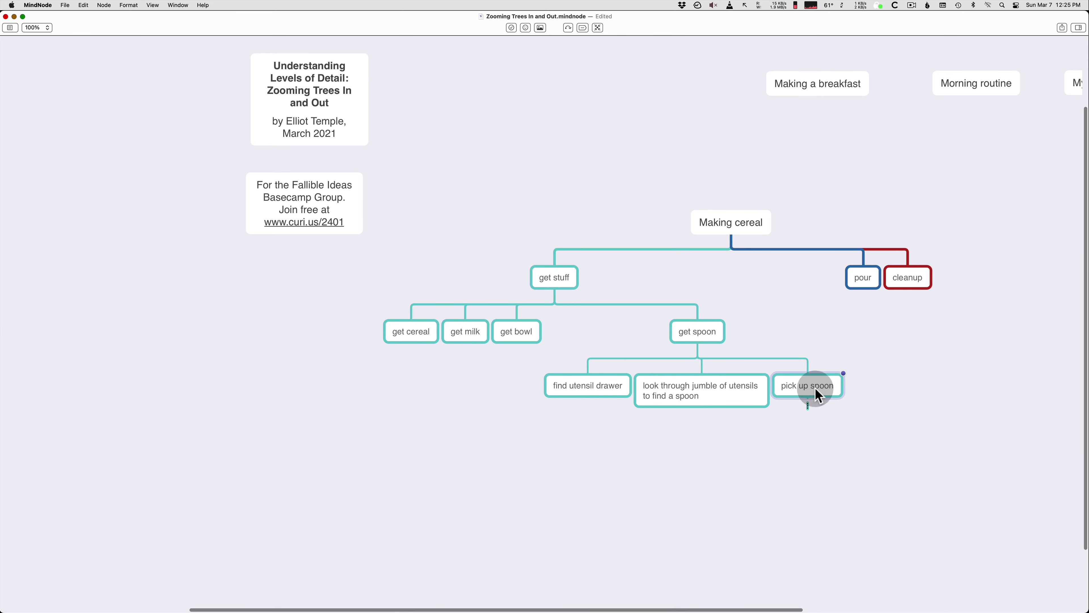
left_click_drag(936, 455, 811, 429)
left_click(698, 370)
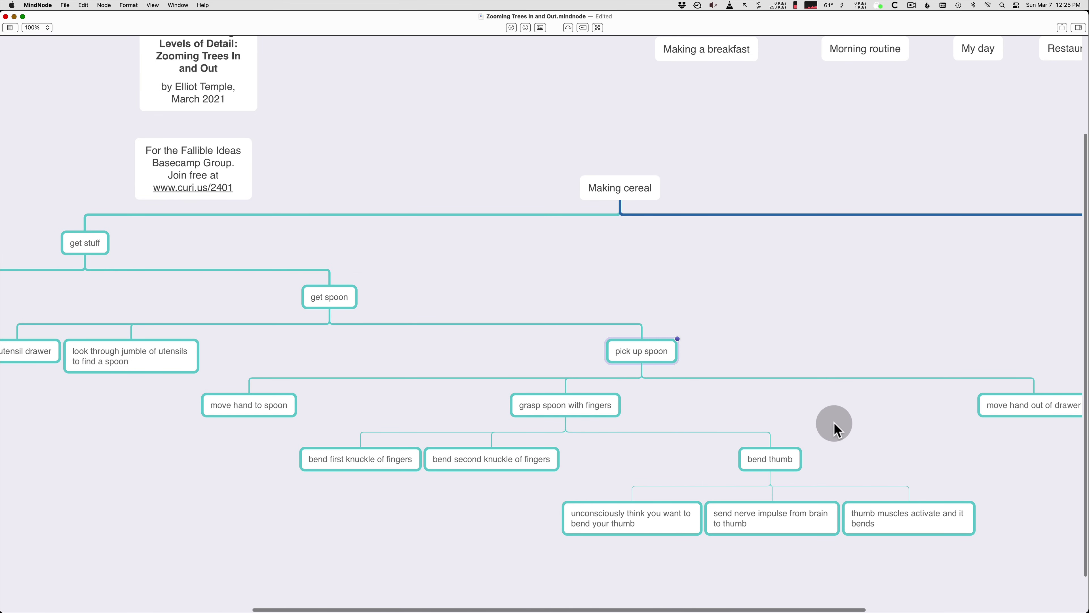
Step: Fold the grasp spoon with fingers branch and unfold it again
left_click(598, 405)
key("super+slash")
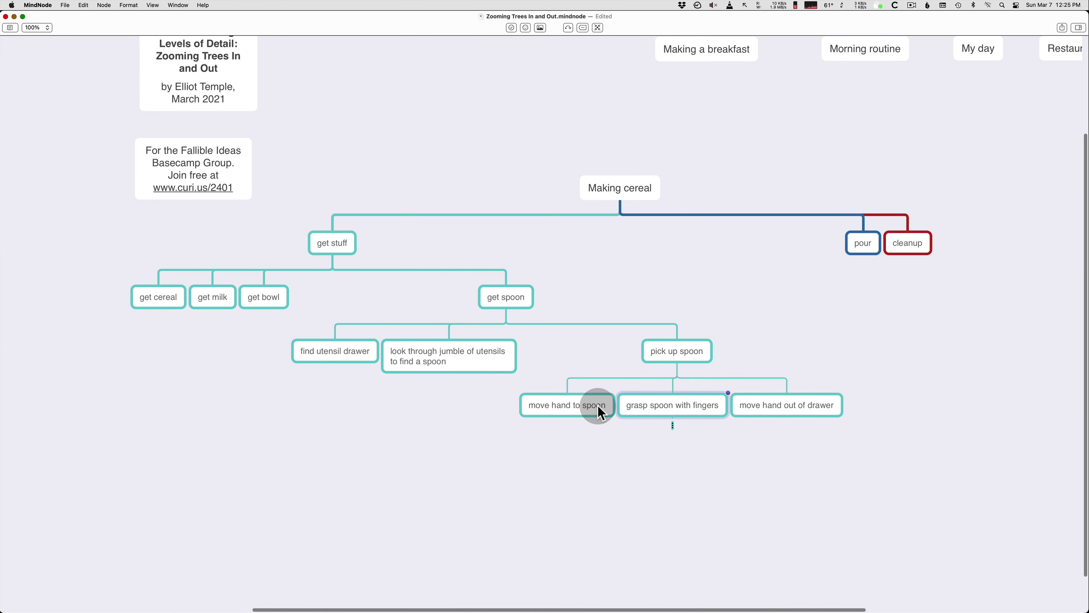
left_click(677, 424)
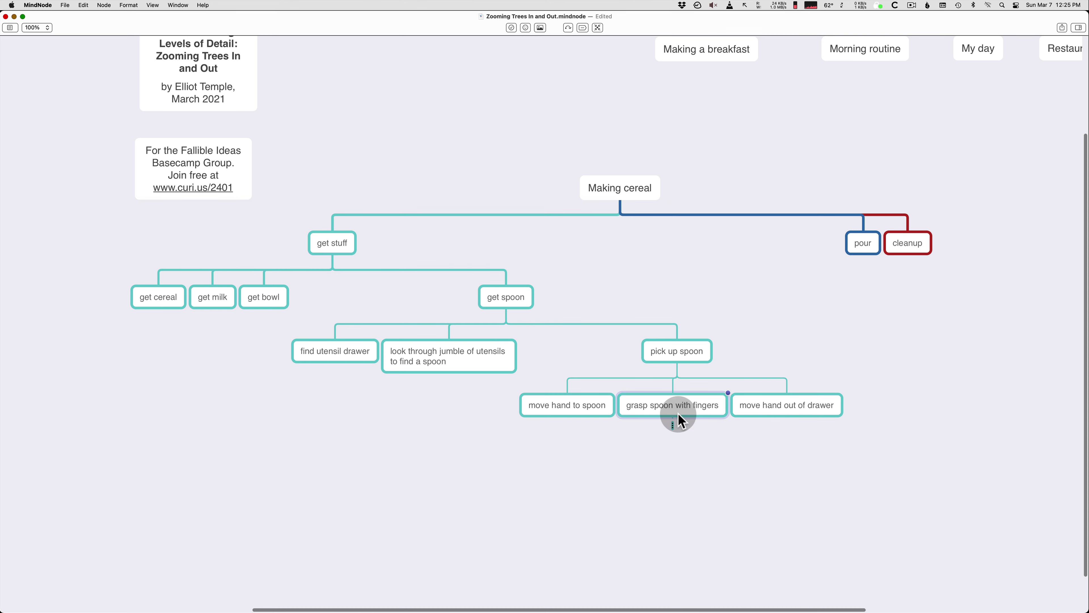
left_click(674, 427)
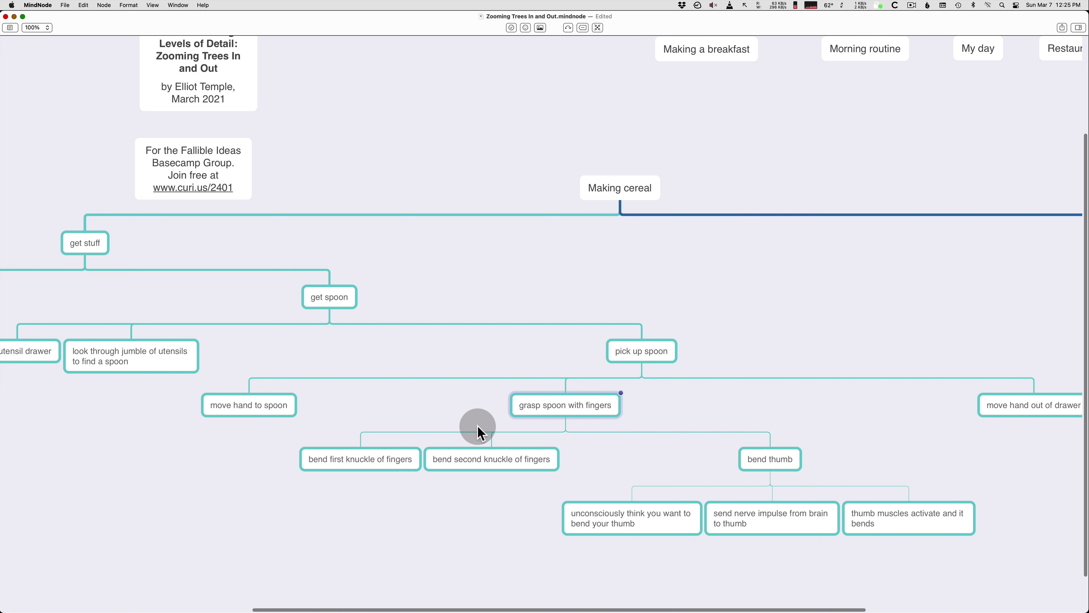
Step: Fold the whole get spoon branch to show the coarser outline, and unfold it again
left_click(770, 463)
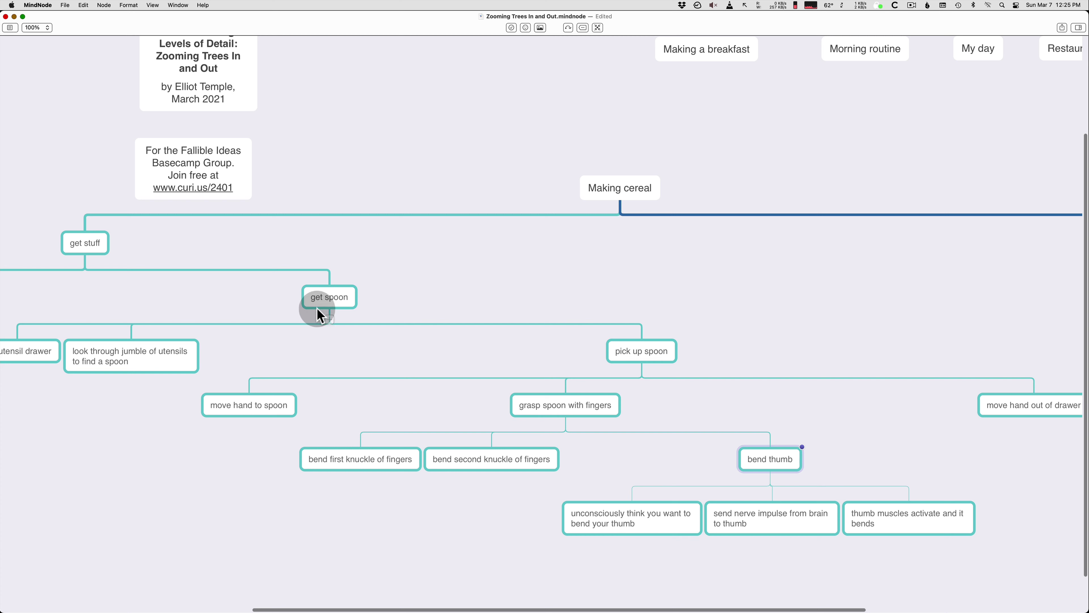
mouse_move(328, 320)
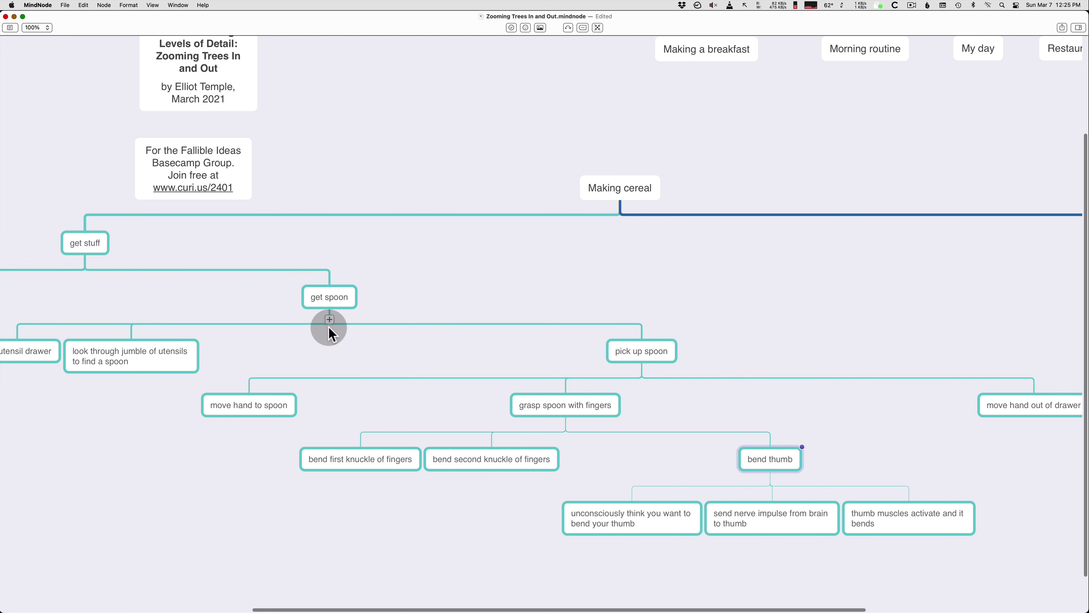
left_click(328, 297)
key("super+slash")
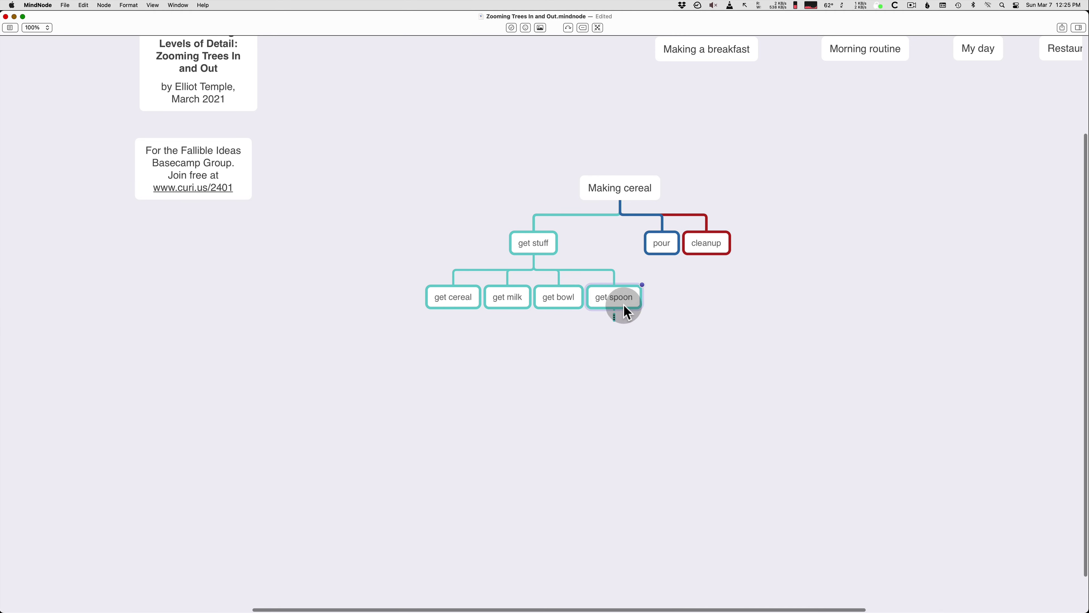
left_click(751, 300)
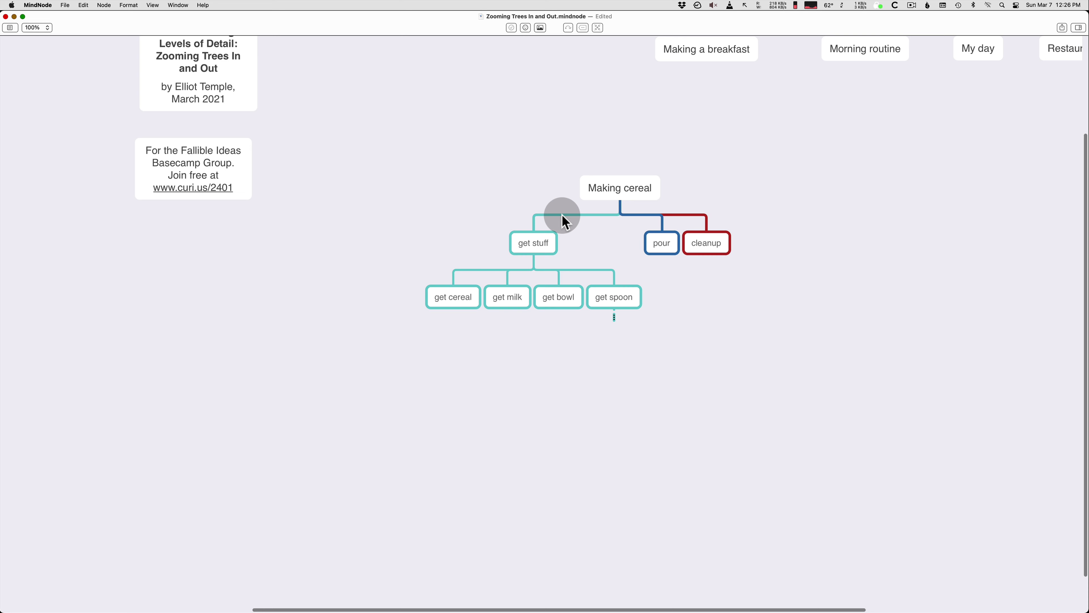
left_click(614, 316)
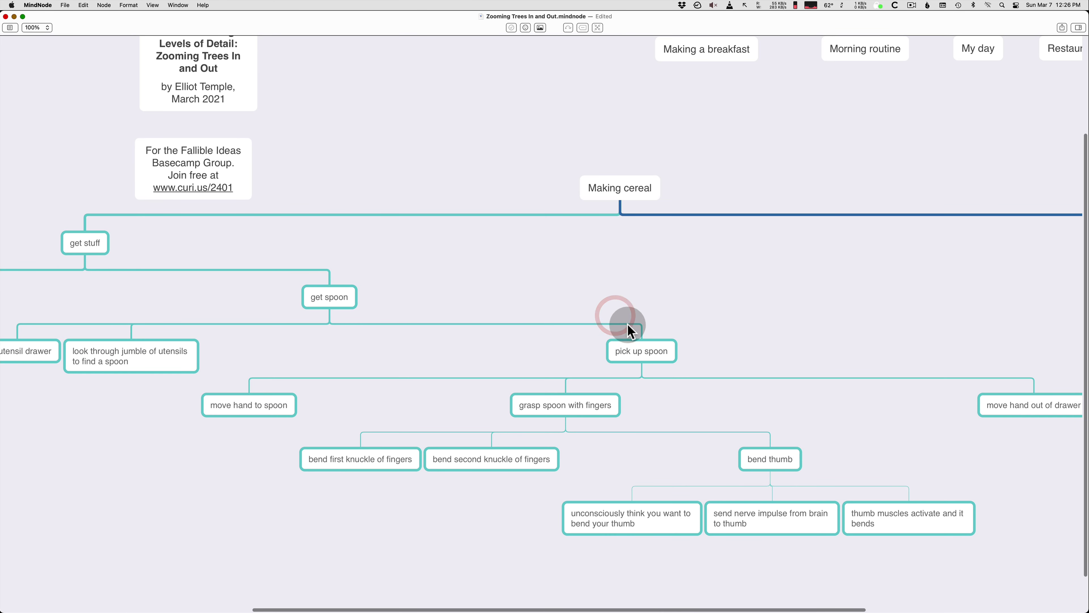
Step: Copy the pick up spoon branch and paste it as a separate tree in the empty canvas right of Making cereal
left_click(653, 355)
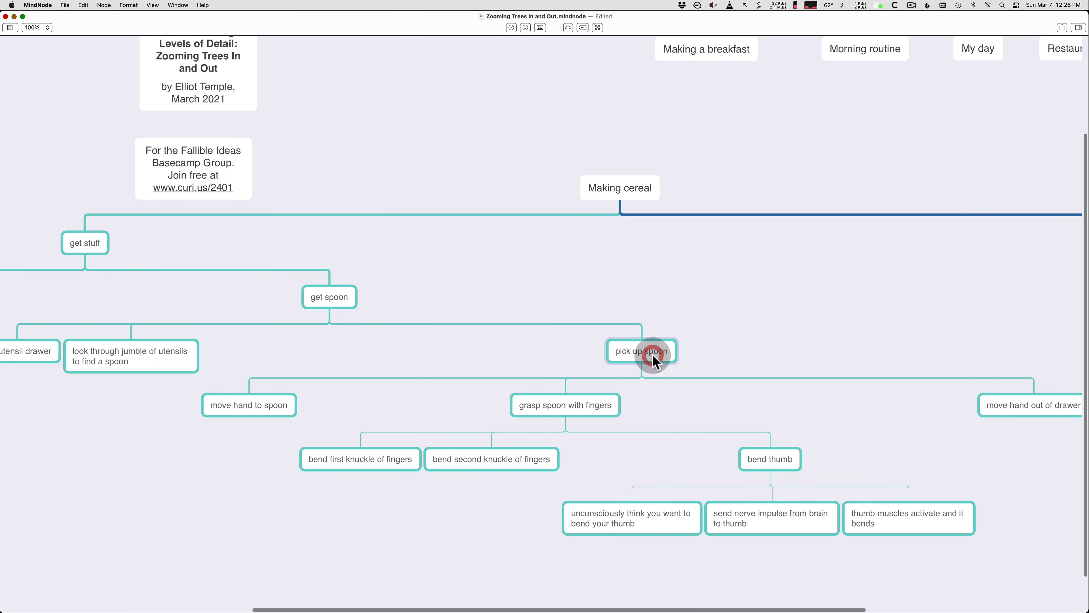
left_click(885, 309)
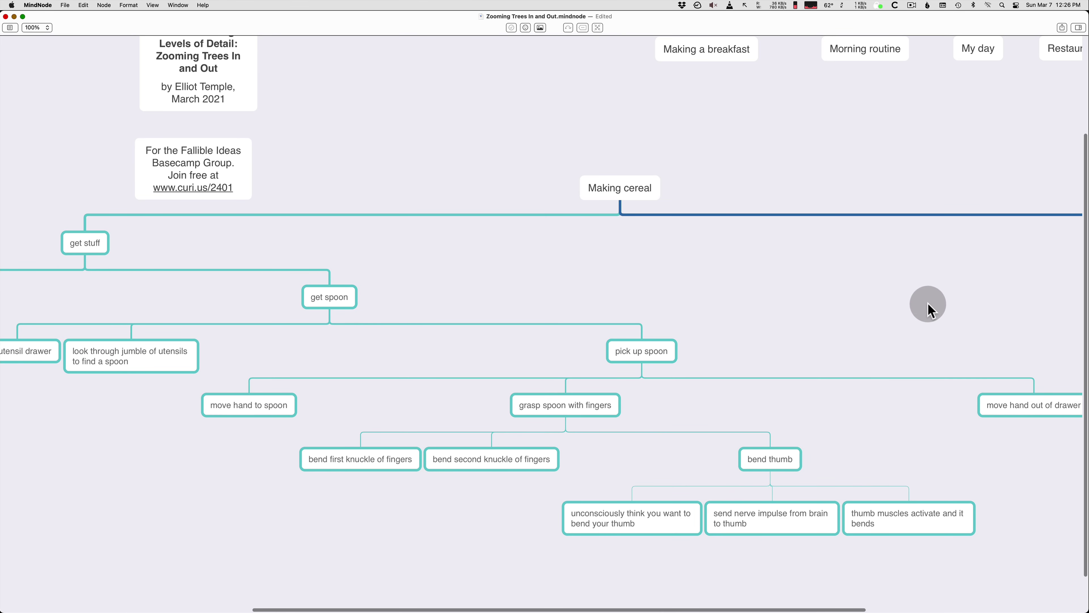
left_click(684, 289)
left_click_drag(834, 303, 491, 299)
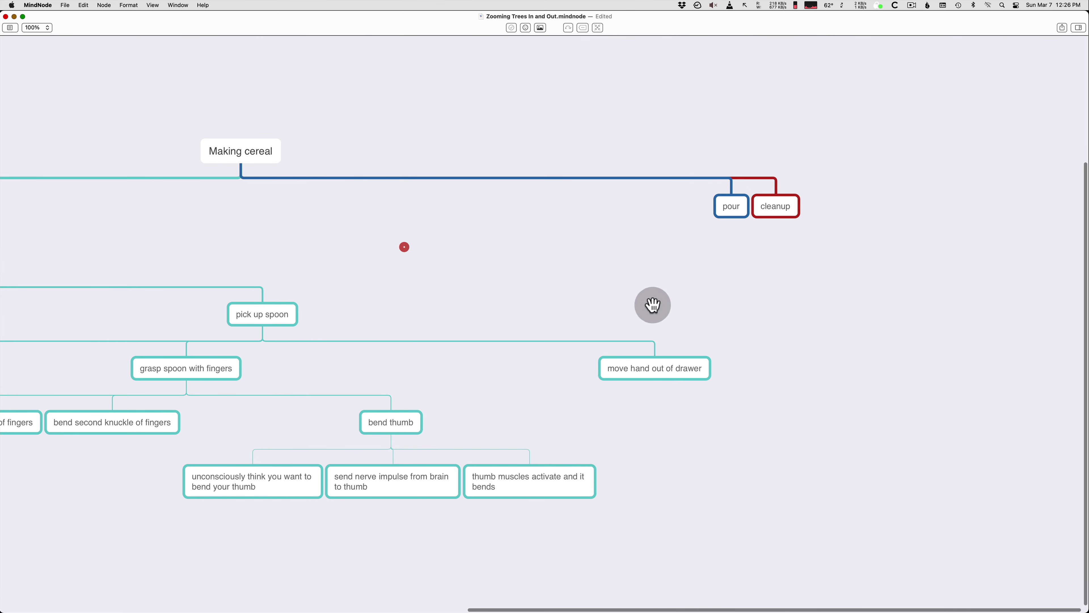
left_click(935, 321)
key("super+v")
left_click(866, 283)
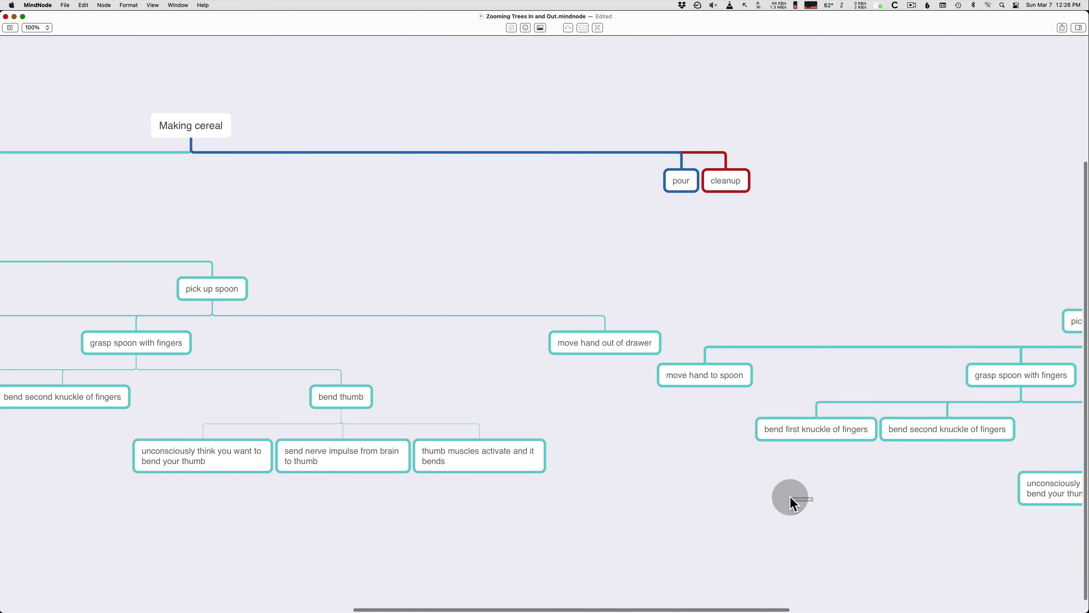
Step: Move the pasted pick up spoon tree up and further away from the Making cereal tree
scroll(836, 489, "right", 10)
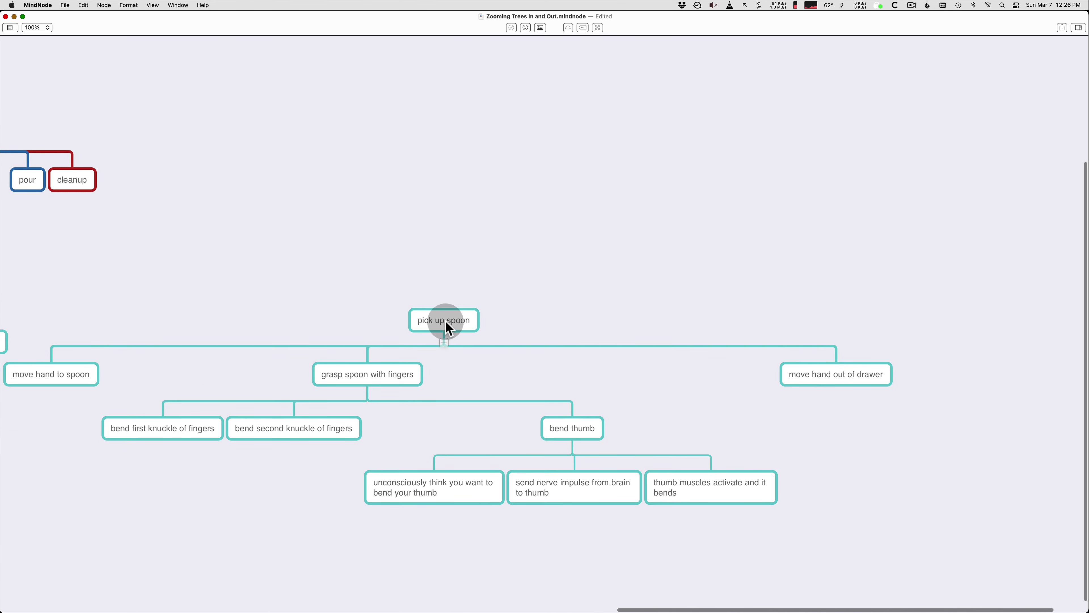
left_click_drag(445, 324, 678, 224)
left_click_drag(839, 455, 678, 487)
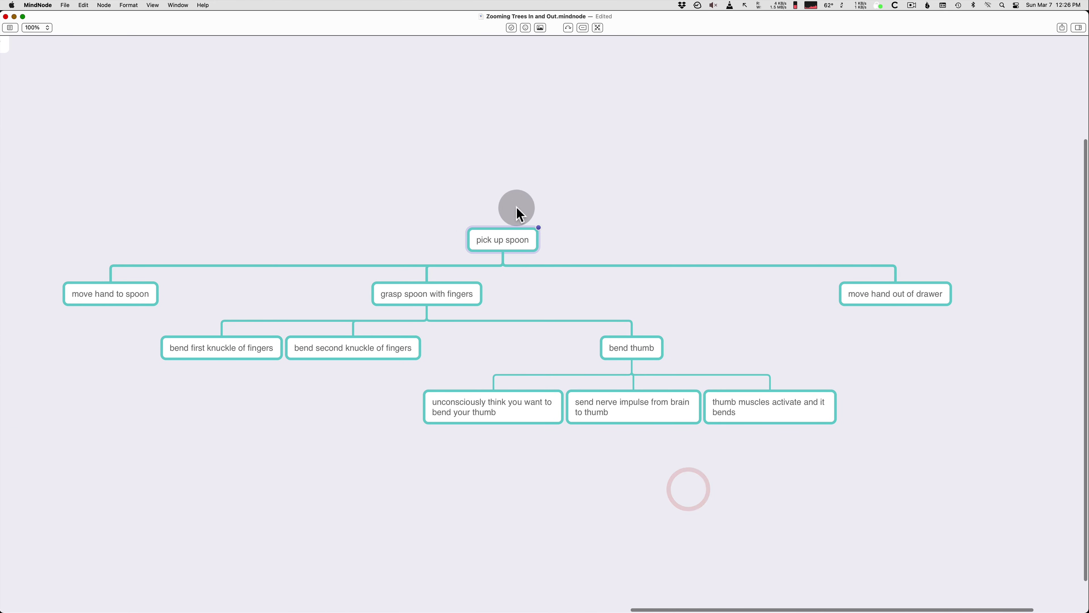
Step: Fold the bend thumb branch and the grasp spoon with fingers branch in the separate pick up spoon tree
double_click(503, 237)
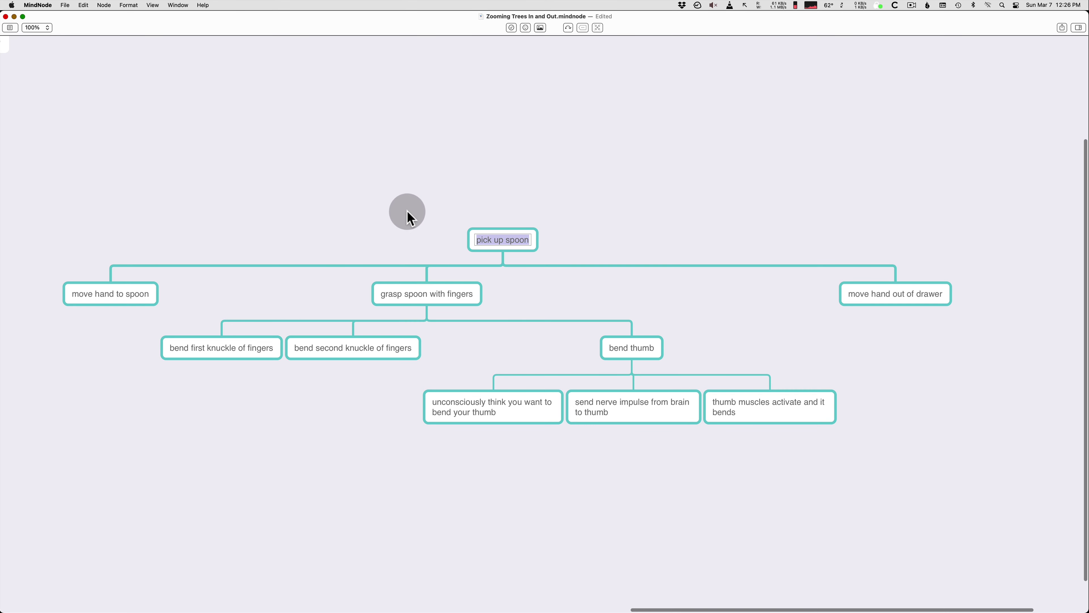
left_click(457, 183)
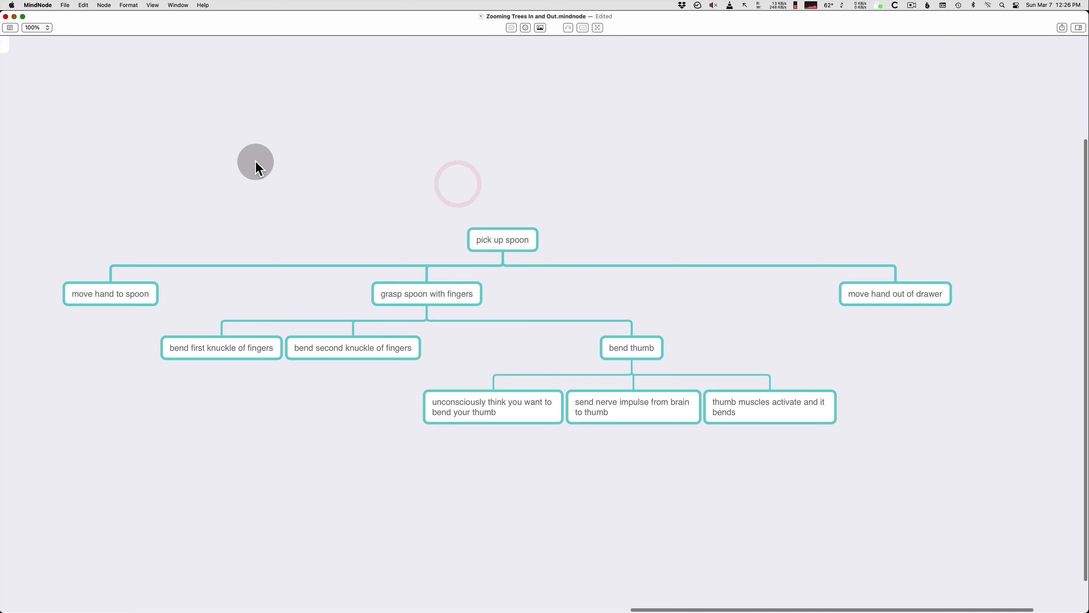
left_click(643, 344)
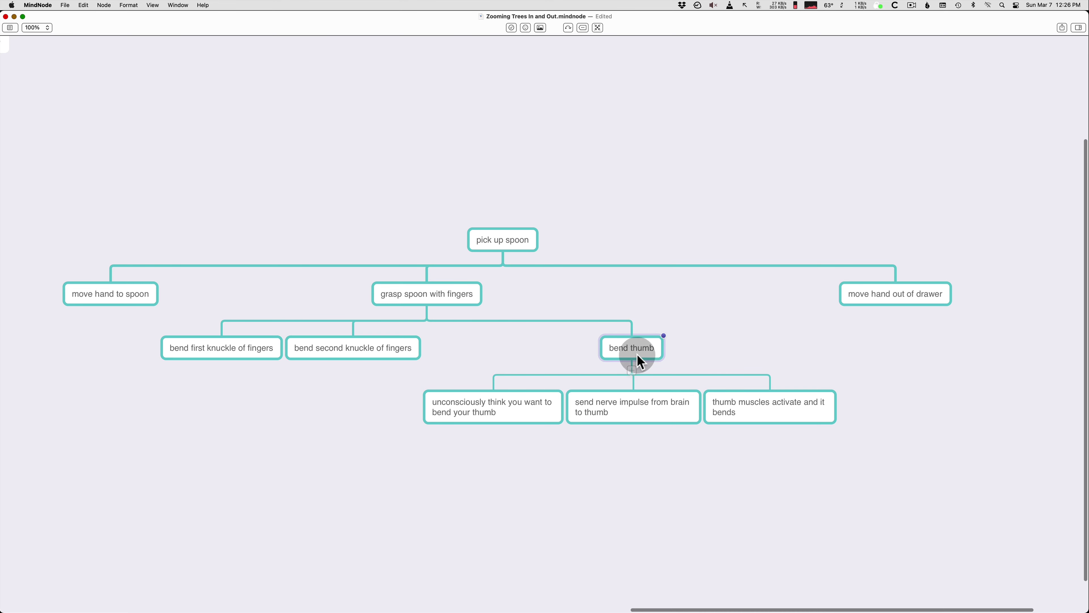
left_click(632, 367)
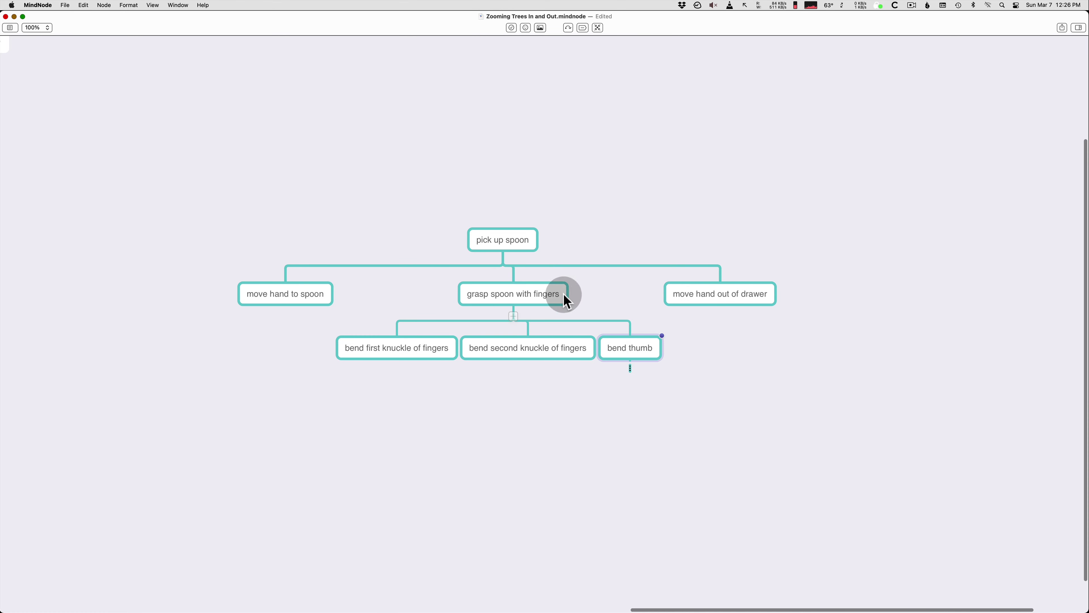
left_click(546, 295)
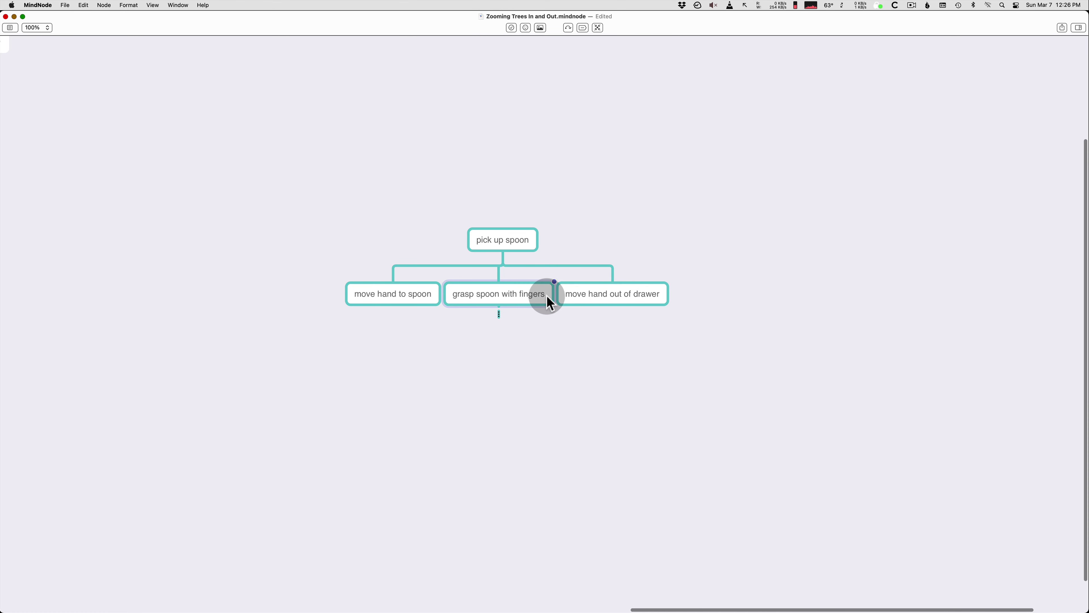
Step: Highlight the folded pick up spoon tree as a whole, going through its root and three child nodes one by one
left_click_drag(326, 217, 768, 365)
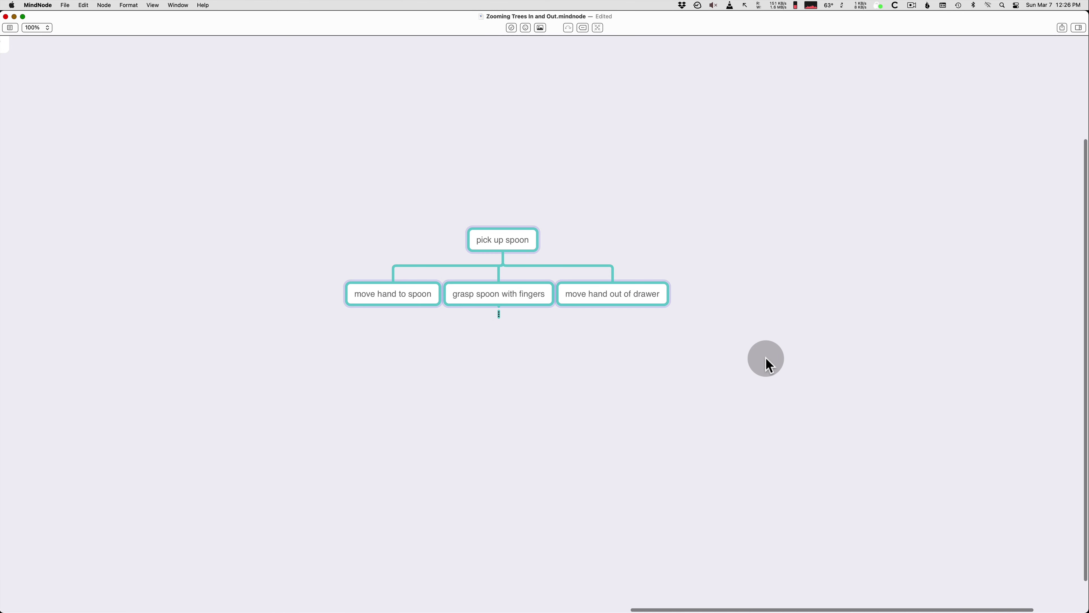
left_click(513, 239)
left_click(407, 293)
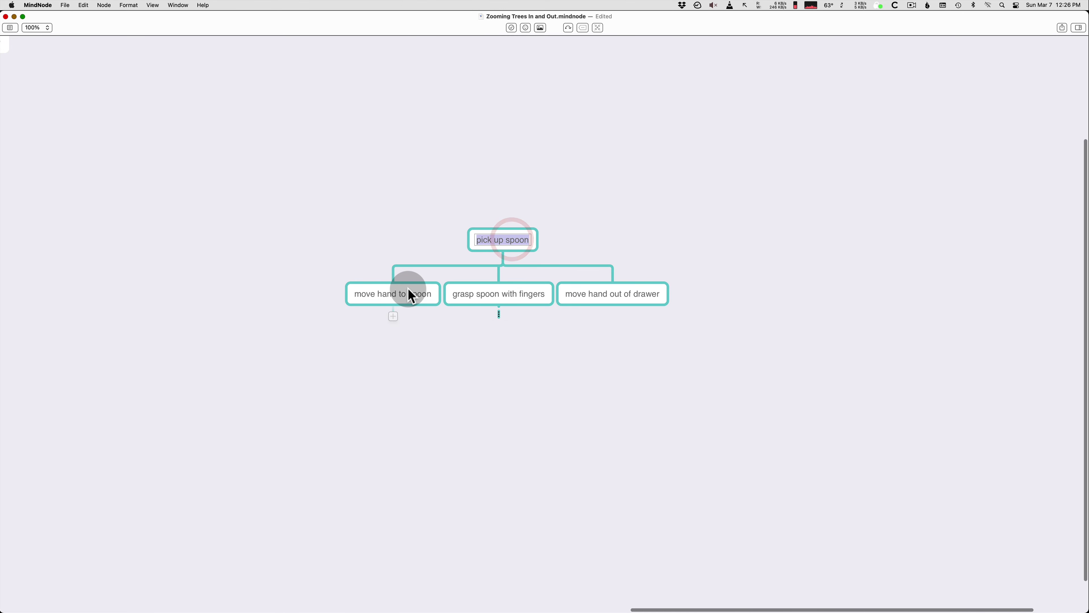
left_click(500, 295)
left_click(623, 293)
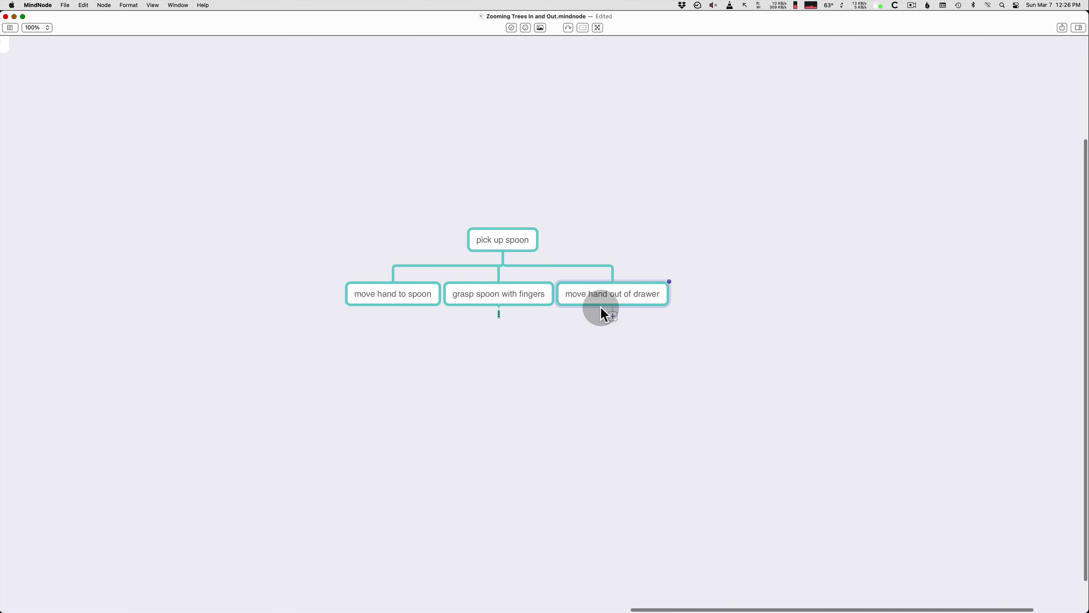
left_click(560, 376)
Step: Move the folded pick up spoon tree slightly down and closer to the Making cereal tree
left_click_drag(223, 244, 455, 348)
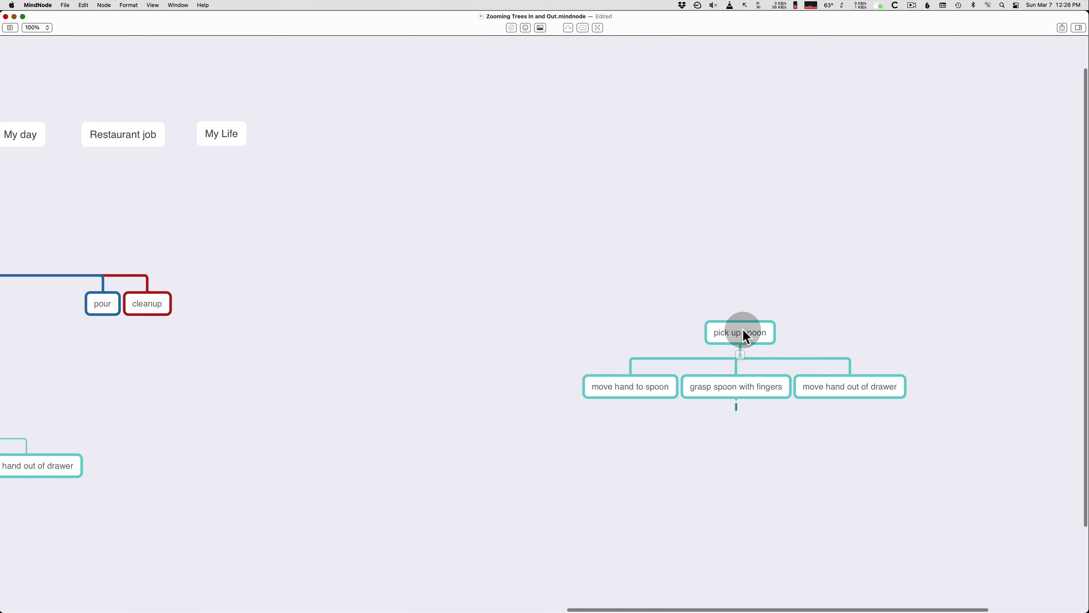
left_click_drag(741, 333, 748, 406)
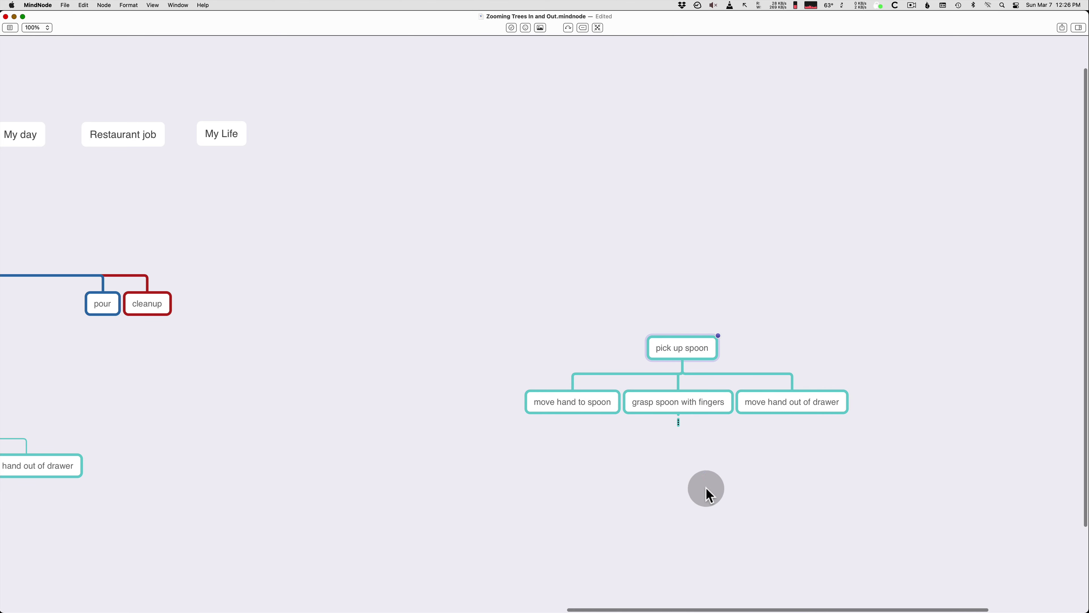
left_click(357, 386)
Step: Move the whole Making cereal tree far down the canvas to free the space below the Making a breakfast node
scroll(357, 389, "left", 15)
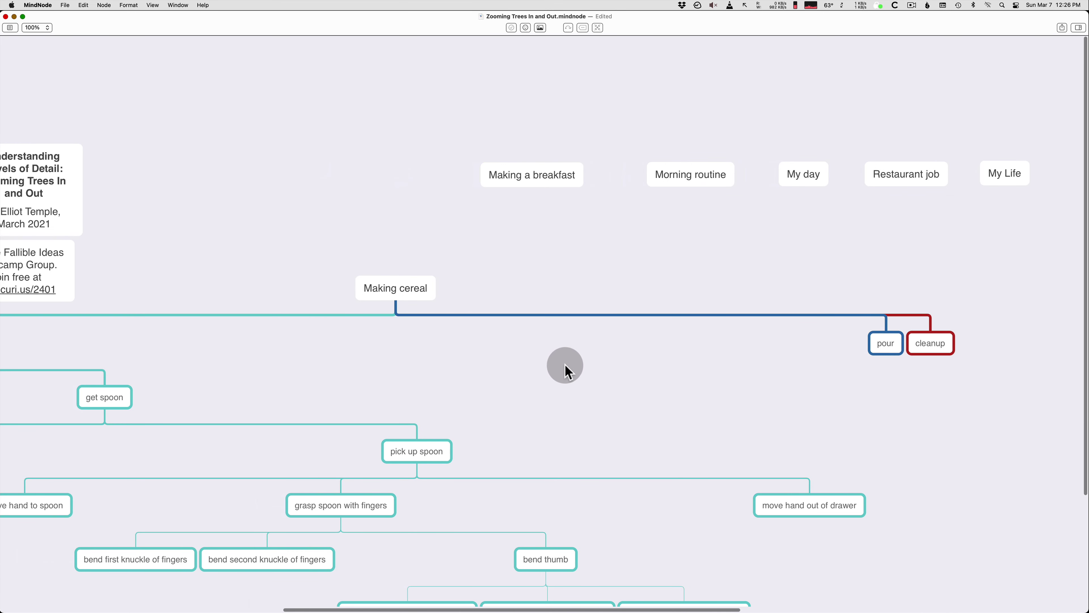
left_click_drag(611, 396, 540, 355)
scroll(523, 338, "down", 5)
scroll(523, 339, "right", 8)
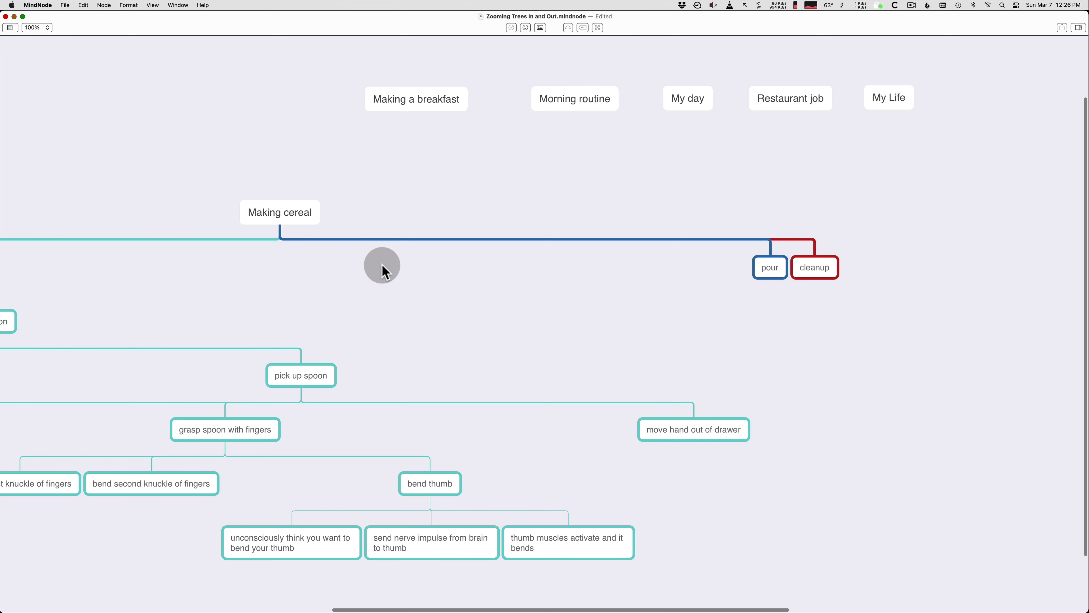
left_click(432, 94)
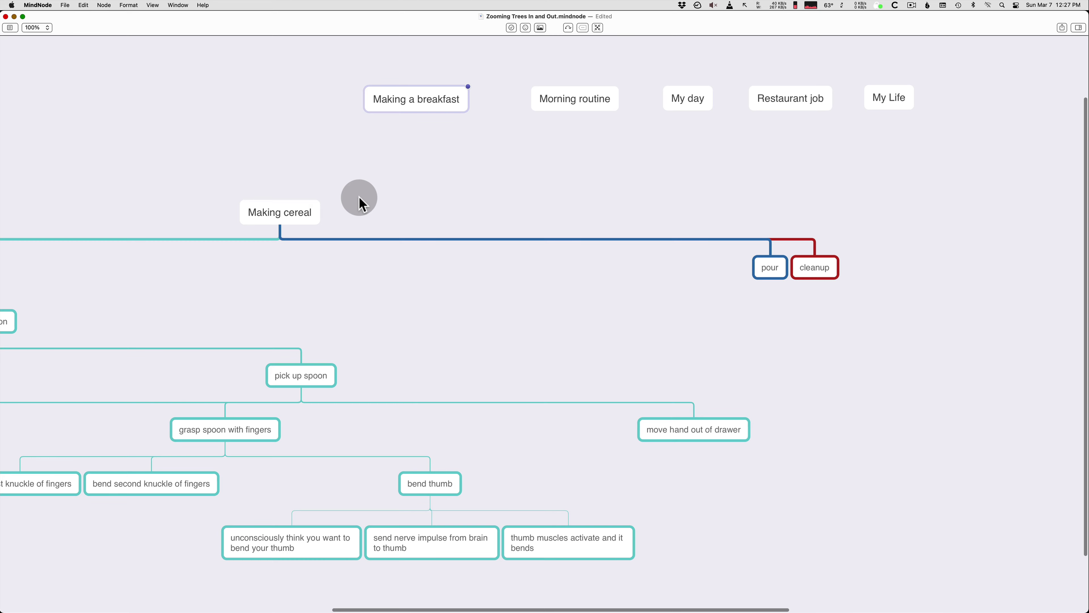
left_click(304, 210)
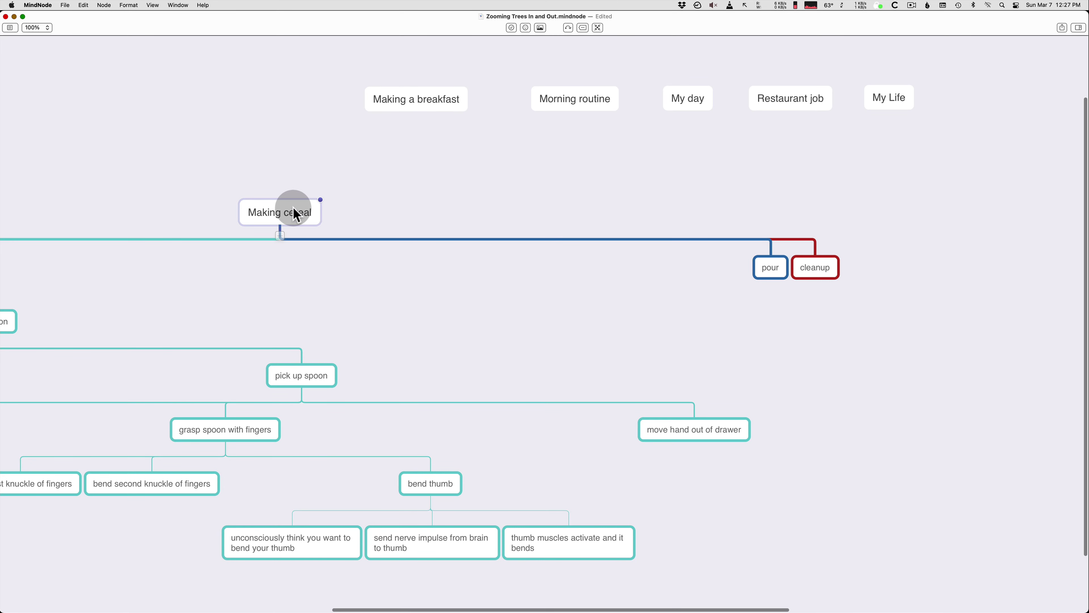
left_click_drag(293, 209, 285, 460)
Step: Paste a copy of the Making cereal tree as a folded branch under Making a breakfast, and shift that tree away from Morning routine
left_click(426, 103)
key("super+v")
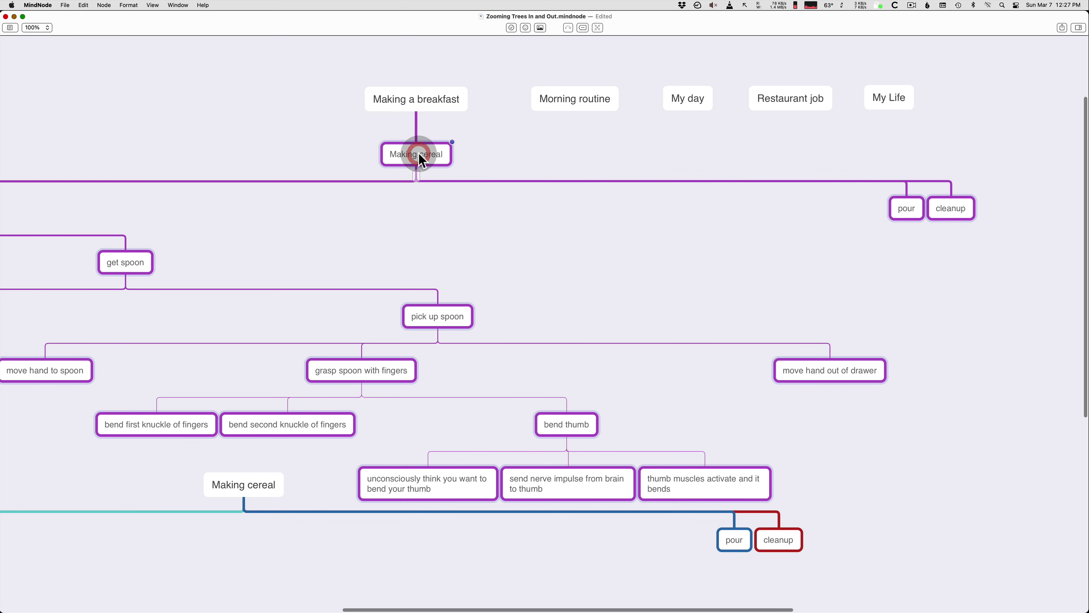
left_click(417, 172)
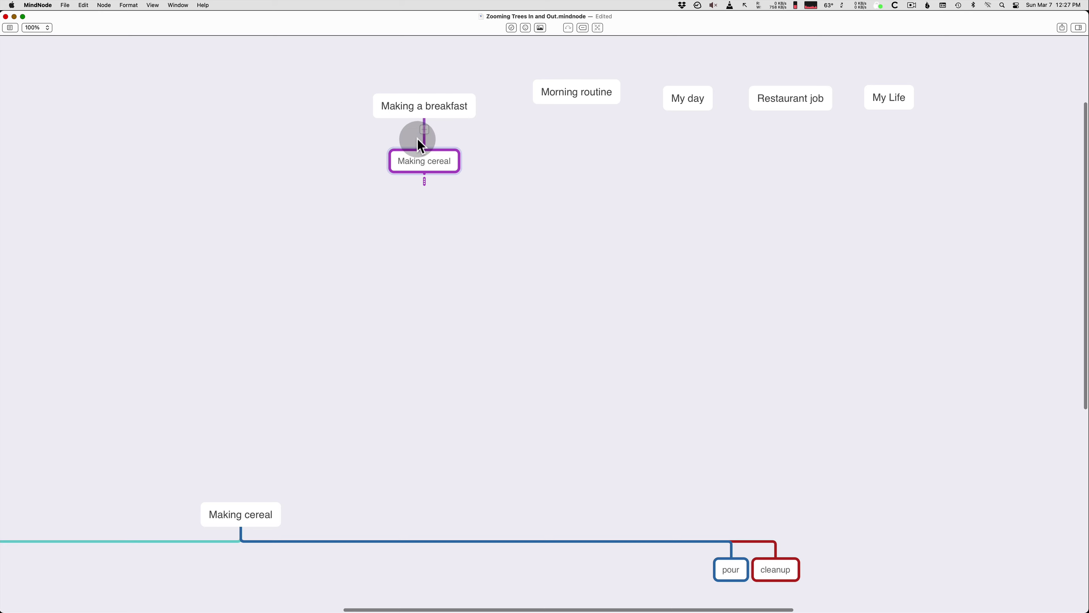
left_click_drag(442, 126, 376, 101)
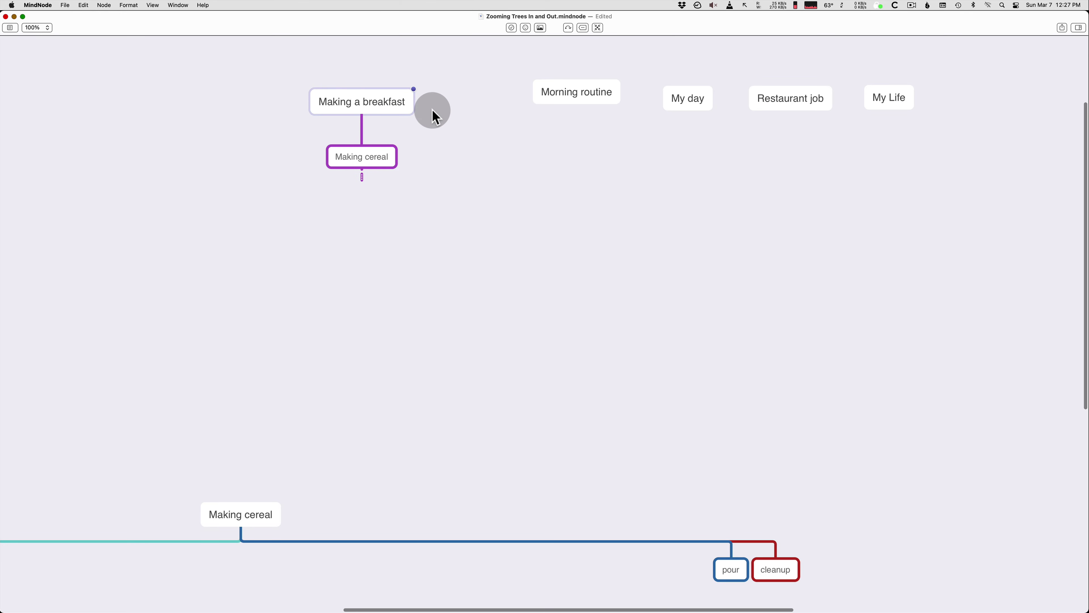
key("Tab")
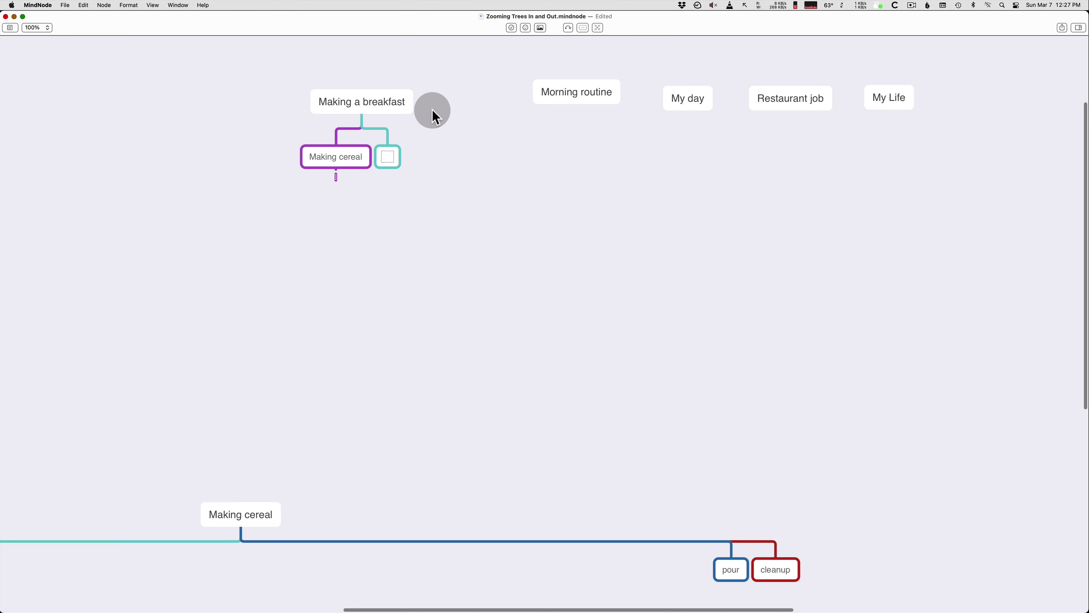
type("Eating ")
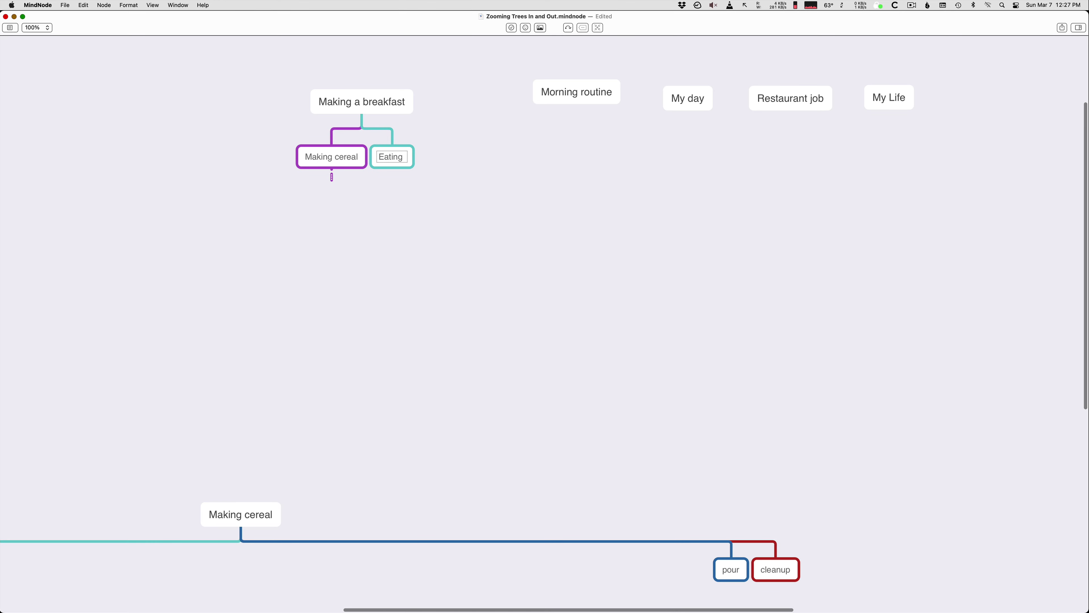
type("food")
key("Return")
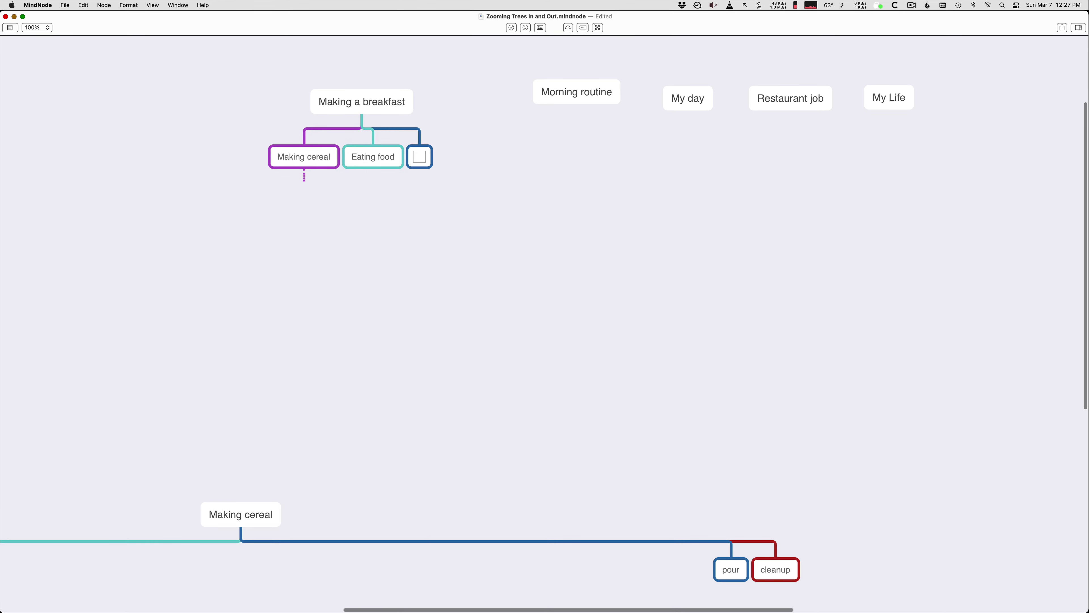
type("shower")
key("BackSpace")
key("BackSpace")
key("BackSpace")
key("BackSpace")
key("BackSpace")
key("BackSpace")
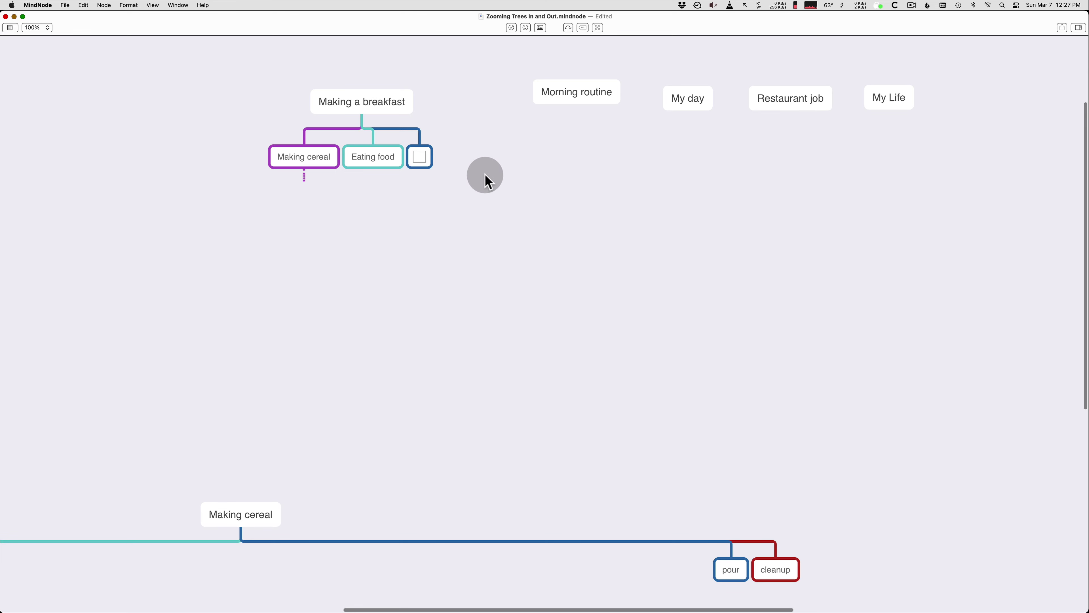
left_click(424, 157)
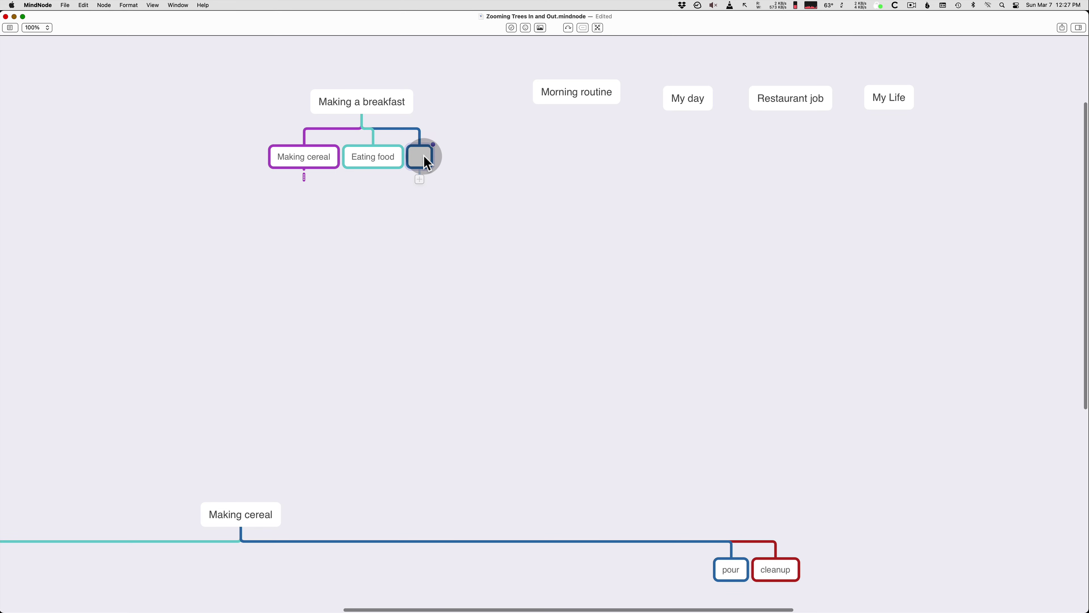
key("BackSpace")
key("BackSpace")
Step: Add a child node named making OJ under Making a breakfast, beside Making cereal
left_click(388, 101)
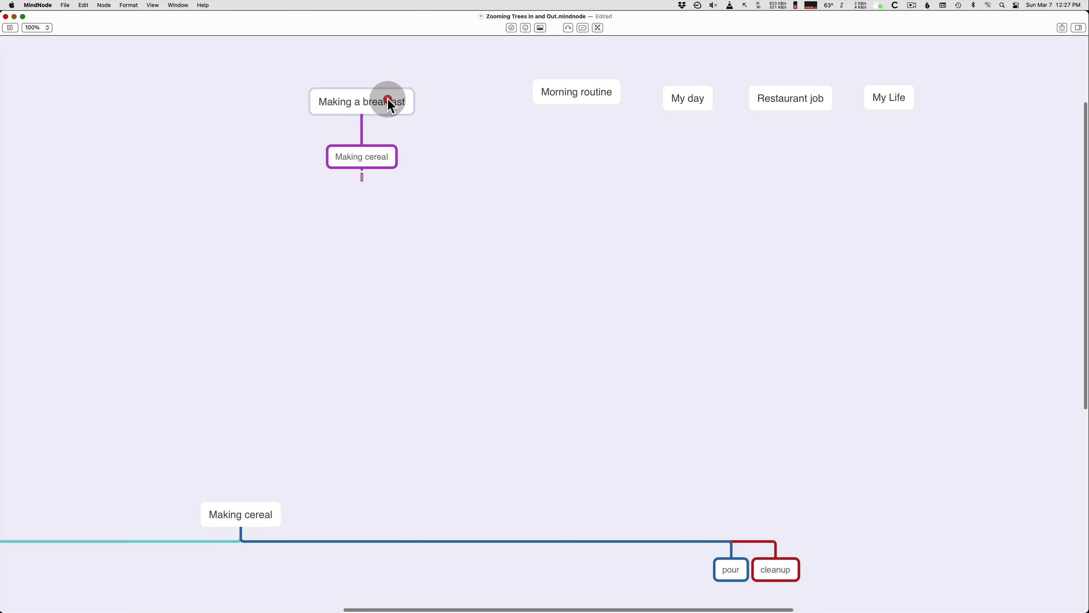
key("Tab")
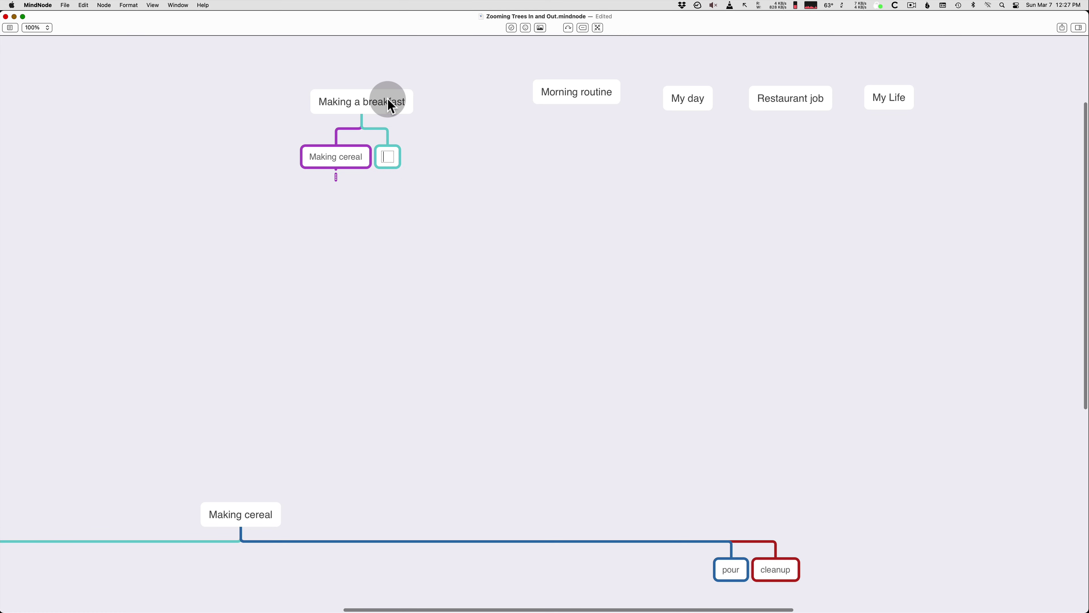
type("gettin")
key("BackSpace")
key("BackSpace")
key("BackSpace")
key("BackSpace")
key("BackSpace")
key("BackSpace")
type("m")
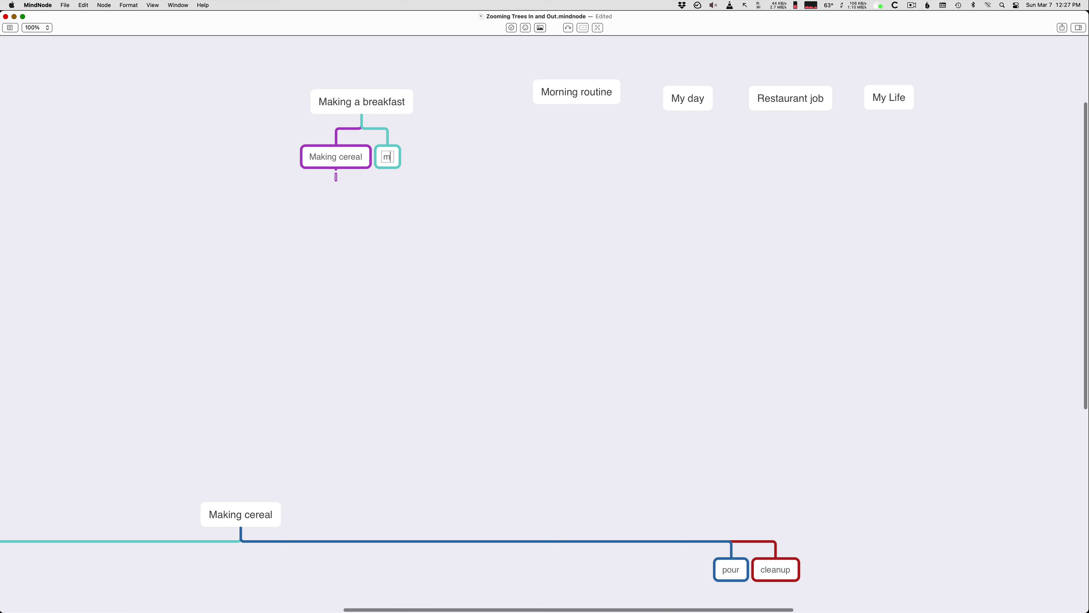
type("aking OJ")
Step: Add a sibling node named making toast after making OJ in the Making a breakfast tree
key("Tab")
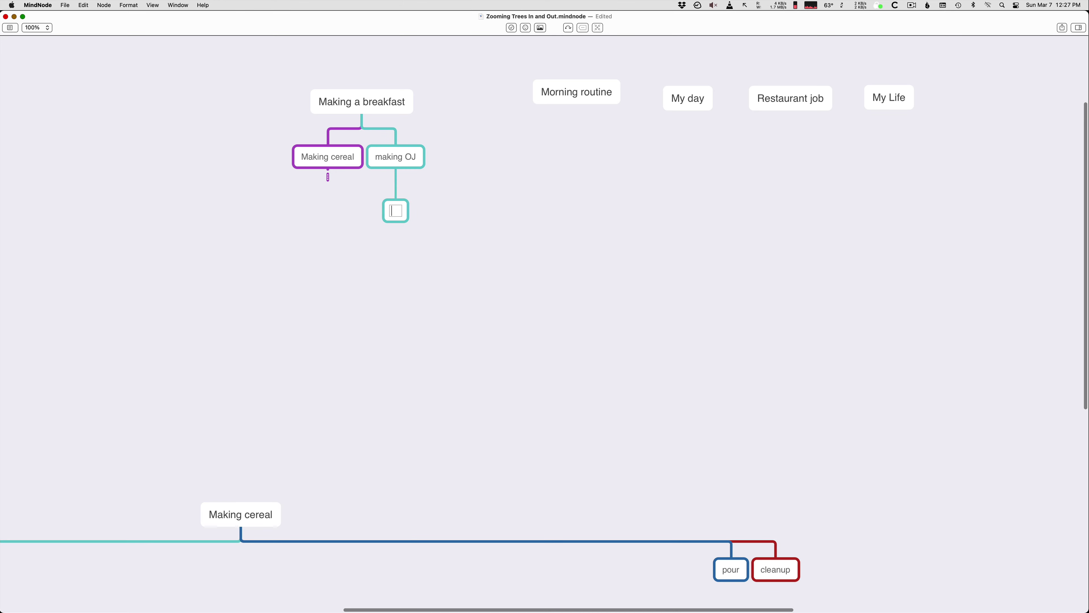
key("Escape")
key("Return")
type("making toast")
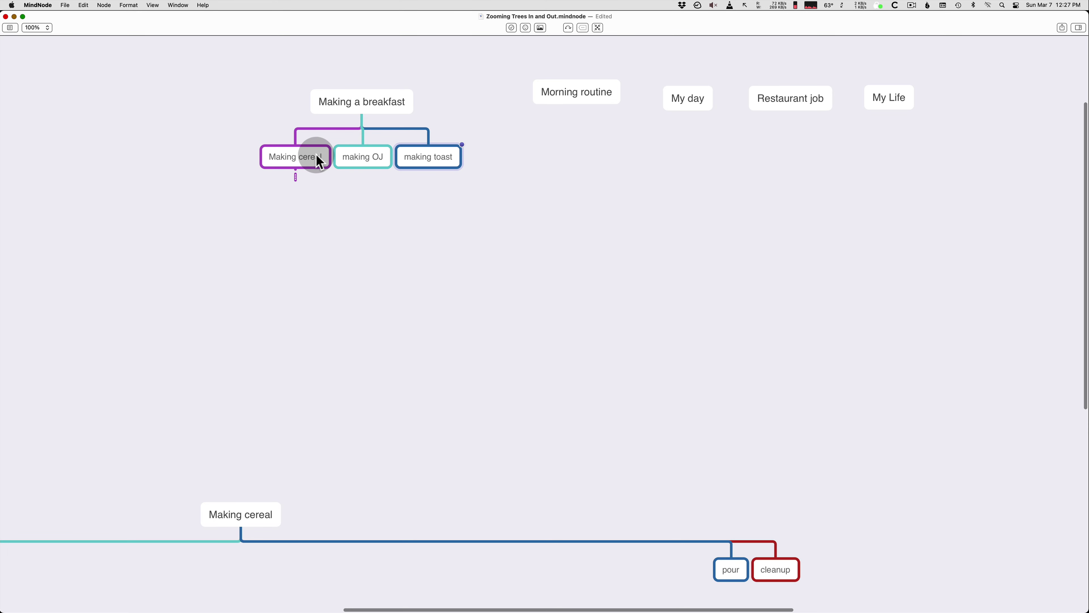
left_click(613, 194)
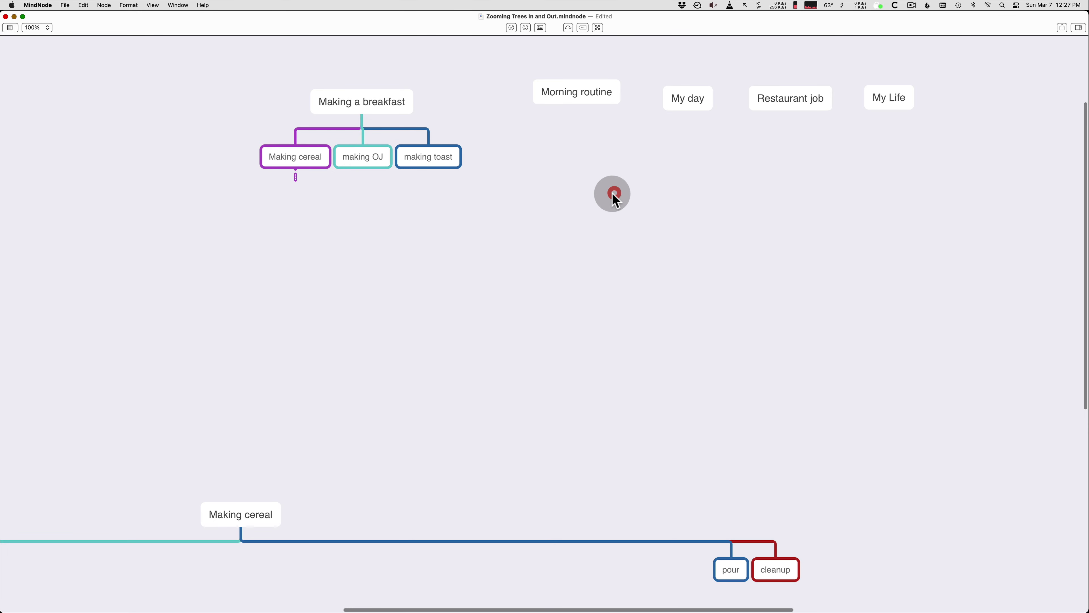
Step: Copy the Making a breakfast tree, paste it under Morning routine, and fold the pasted branch
left_click(356, 99)
left_click(588, 95)
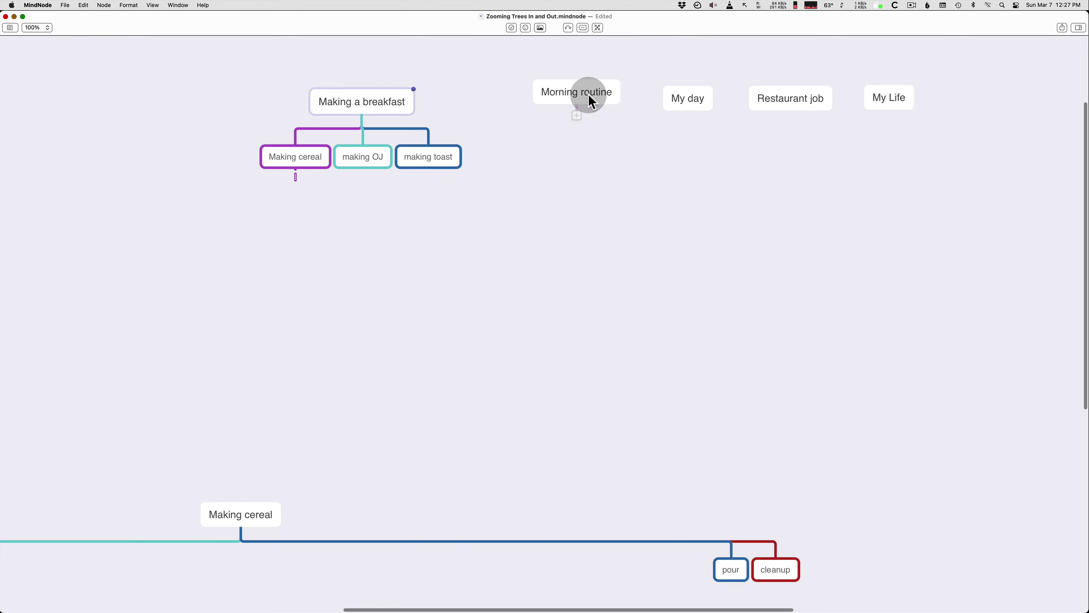
key("super+c")
key("super+v")
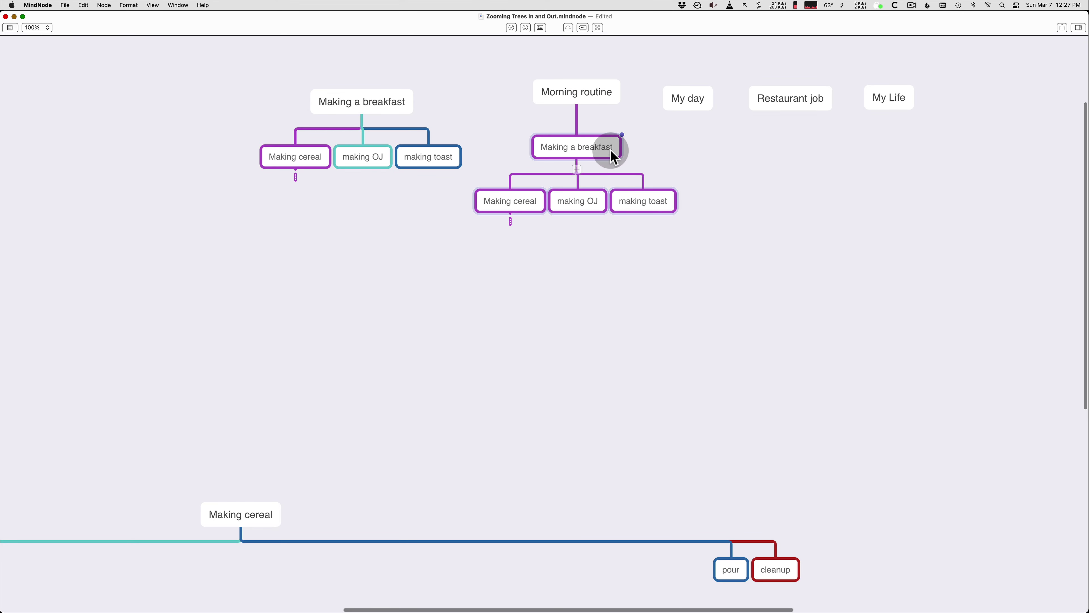
left_click(588, 152)
left_click(577, 169)
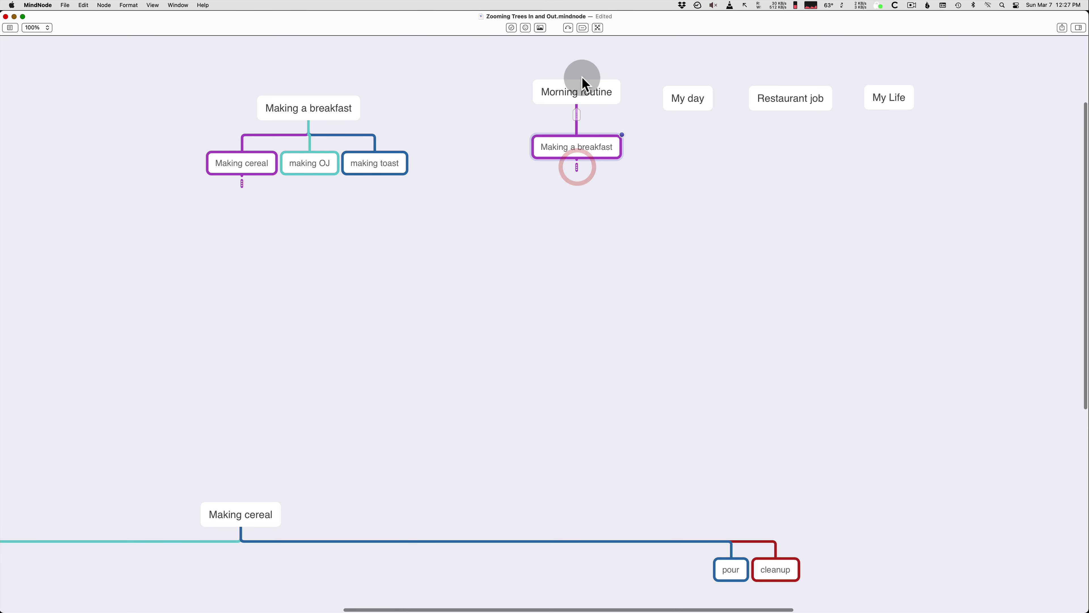
Step: Shift the Morning routine tree towards Making a breakfast and add a child node named eating breakfast
left_click(559, 103)
key("Tab")
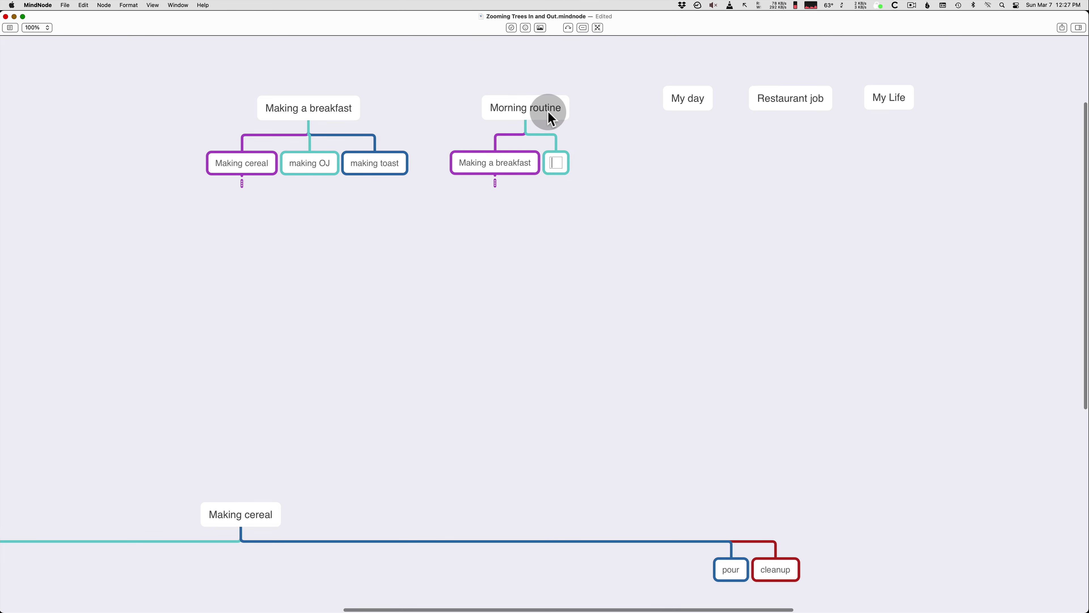
type("eating break")
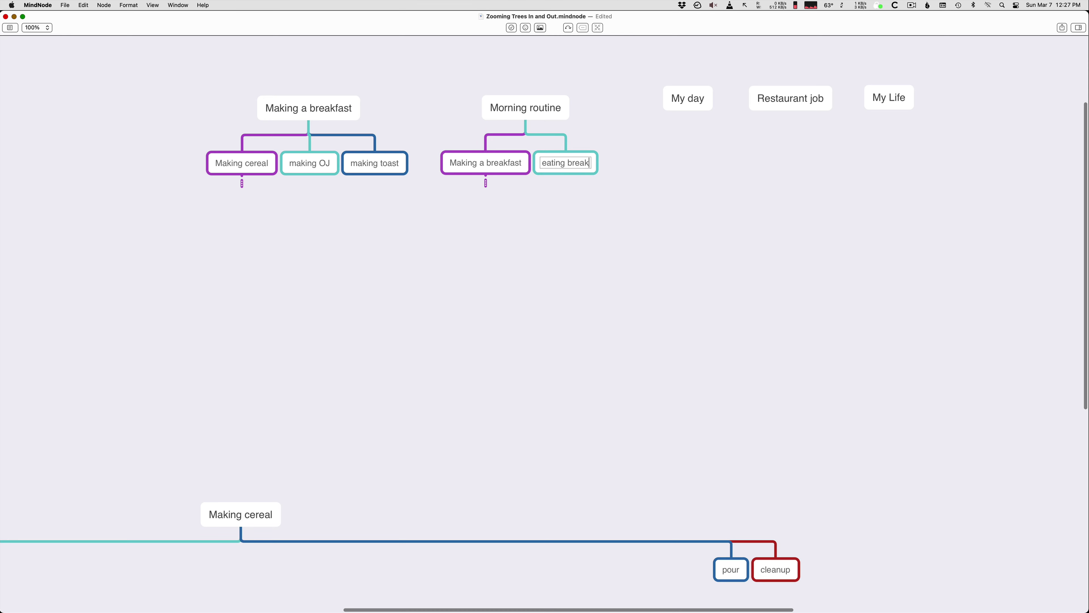
type("fast")
key("Return")
Step: Add sibling nodes named shower and shave after eating breakfast in the Morning routine tree
key("Return")
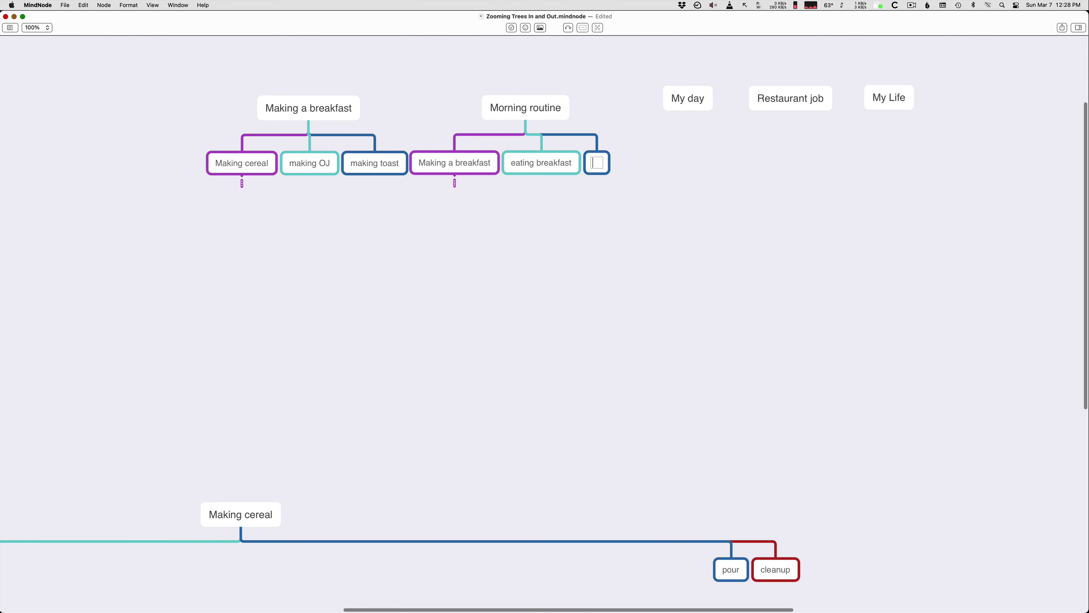
type("shower")
key("Return")
key("Return")
type("shave")
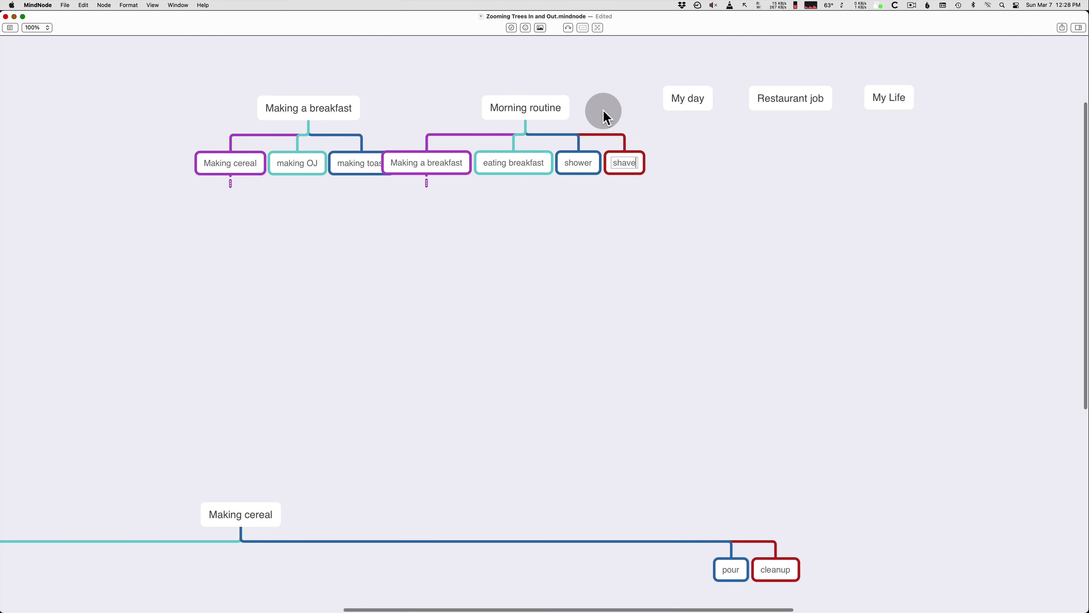
Step: Spread the Making a breakfast, Morning routine, My day and Restaurant job trees apart so that they no longer crowd each other
left_click(600, 238)
left_click_drag(534, 110, 580, 99)
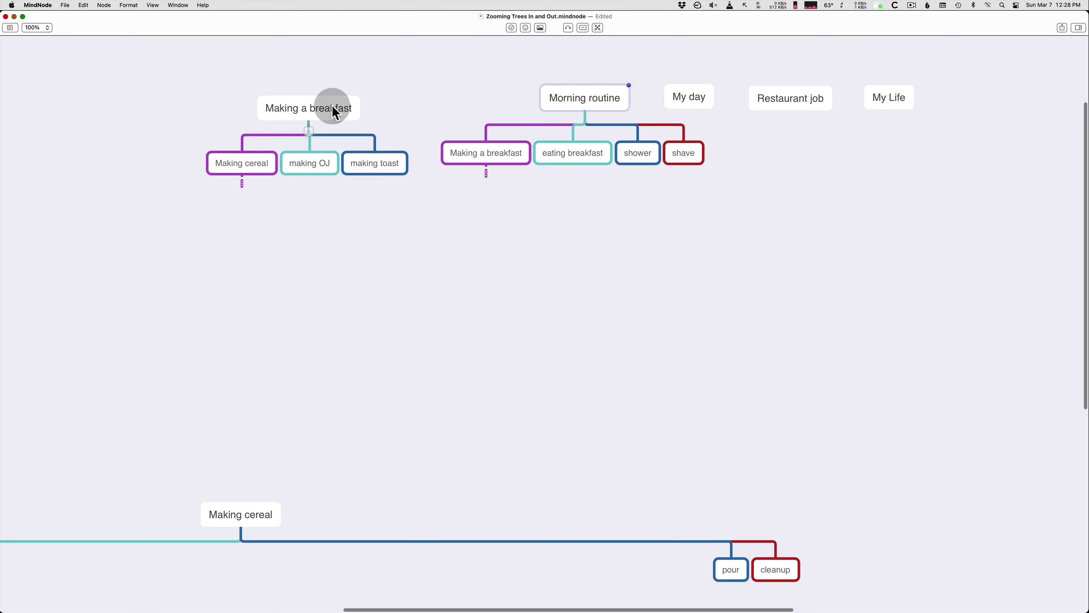
left_click_drag(328, 106, 208, 90)
left_click_drag(596, 98, 496, 93)
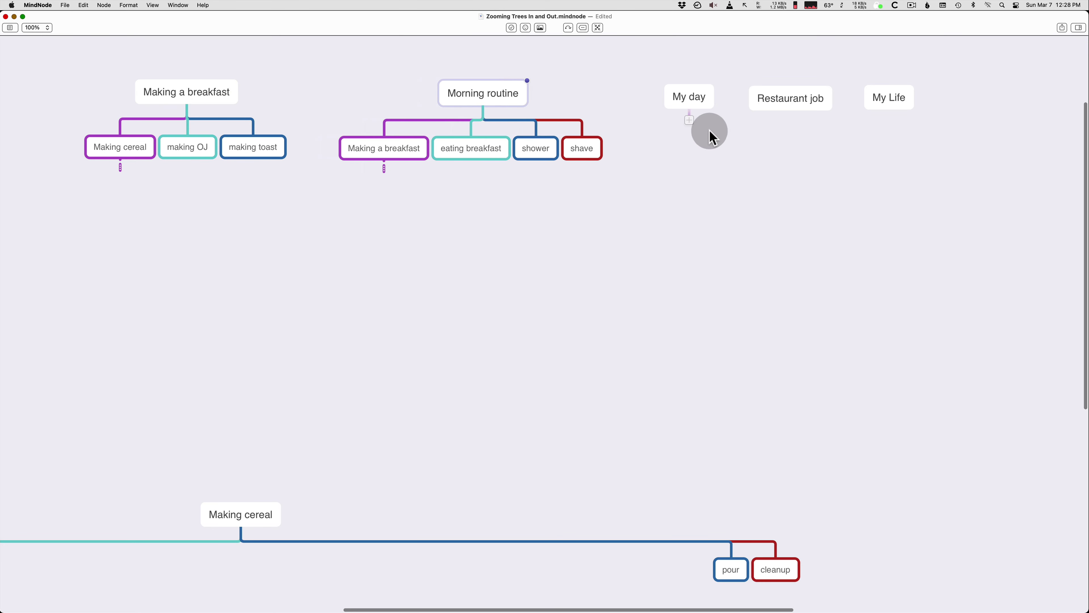
left_click_drag(817, 105, 895, 95)
left_click_drag(722, 94, 761, 99)
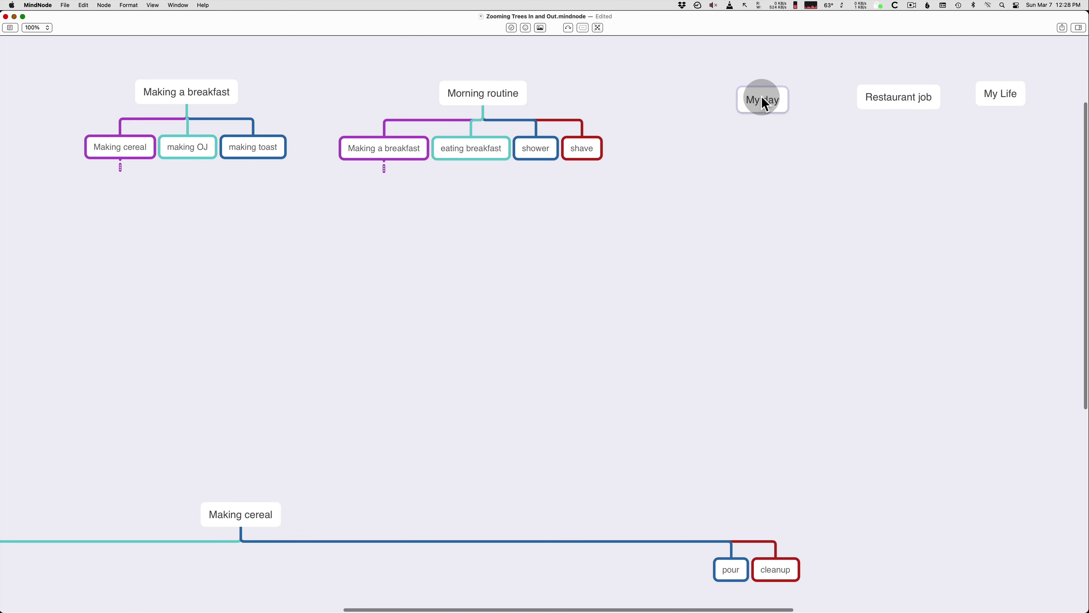
Step: Copy the Morning routine tree, paste it under My day, and shift the My day tree slightly towards Morning routine
left_click(635, 91)
left_click(496, 93)
key("super+c")
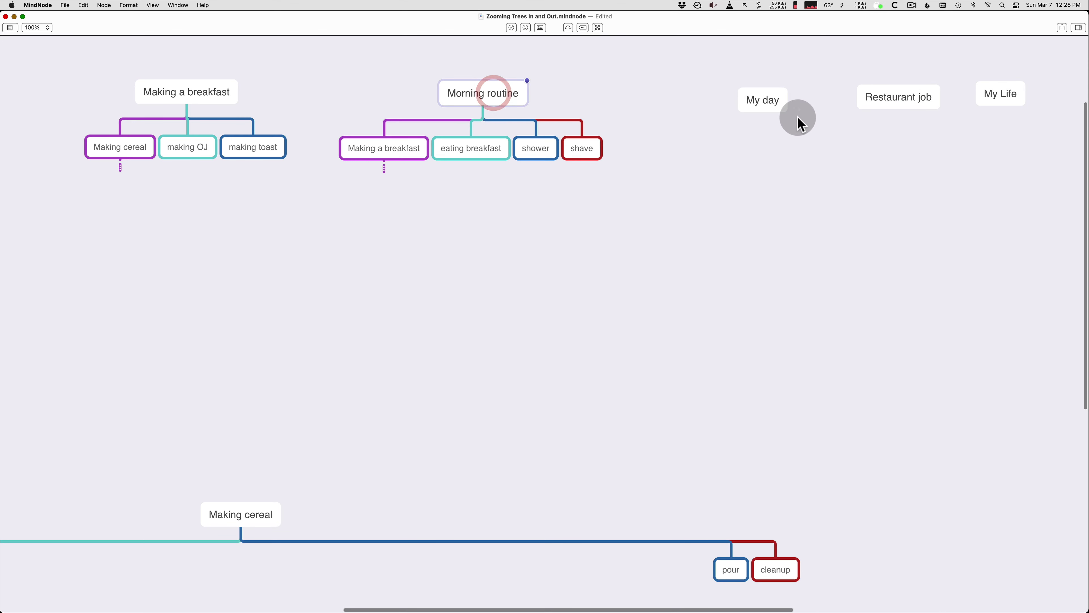
left_click(766, 101)
key("super+v")
left_click(763, 156)
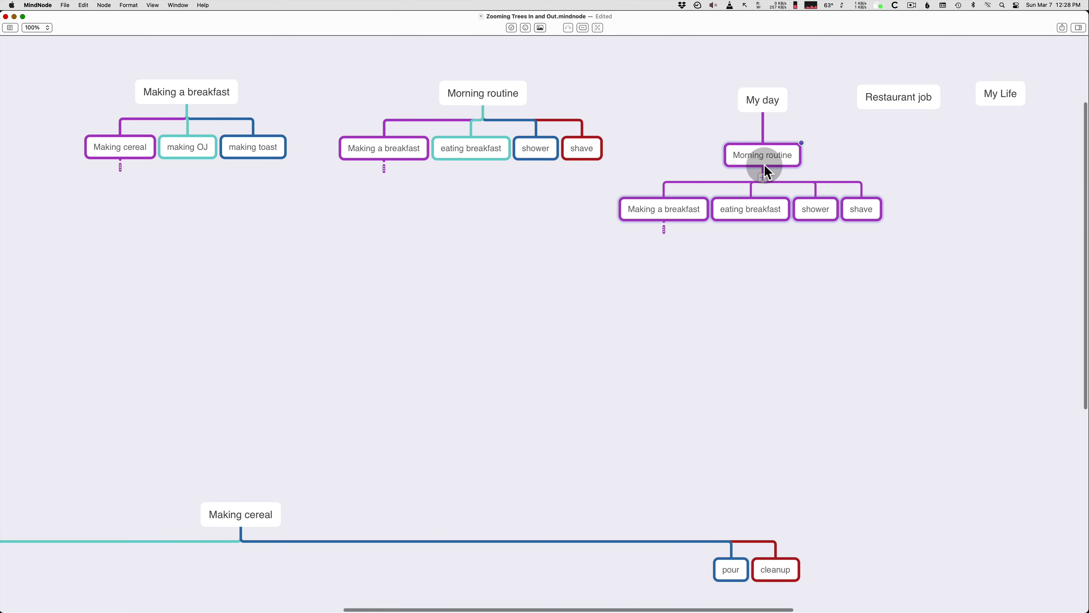
left_click_drag(756, 99, 742, 88)
left_click(821, 148)
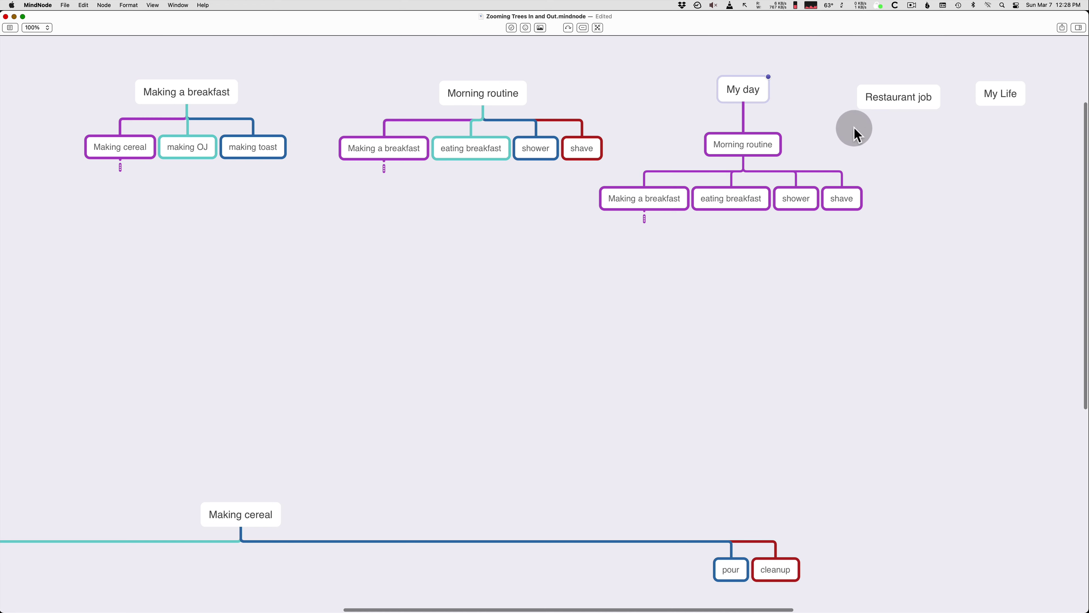
Step: Copy the Making a breakfast tree under Restaurant job and move the Restaurant job tree into the free space below My Life
left_click(207, 91)
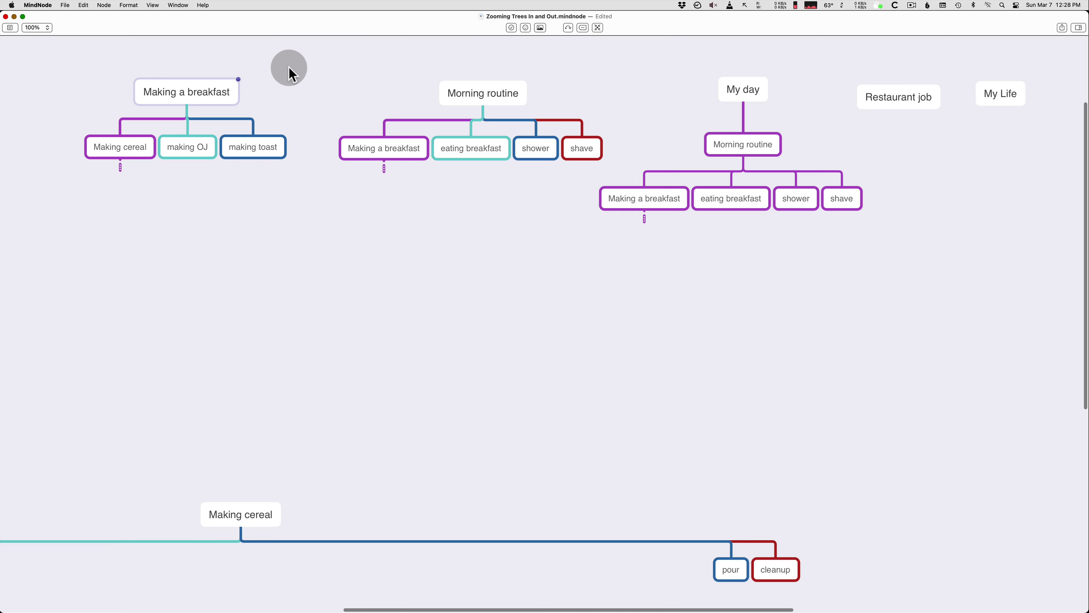
left_click(937, 108)
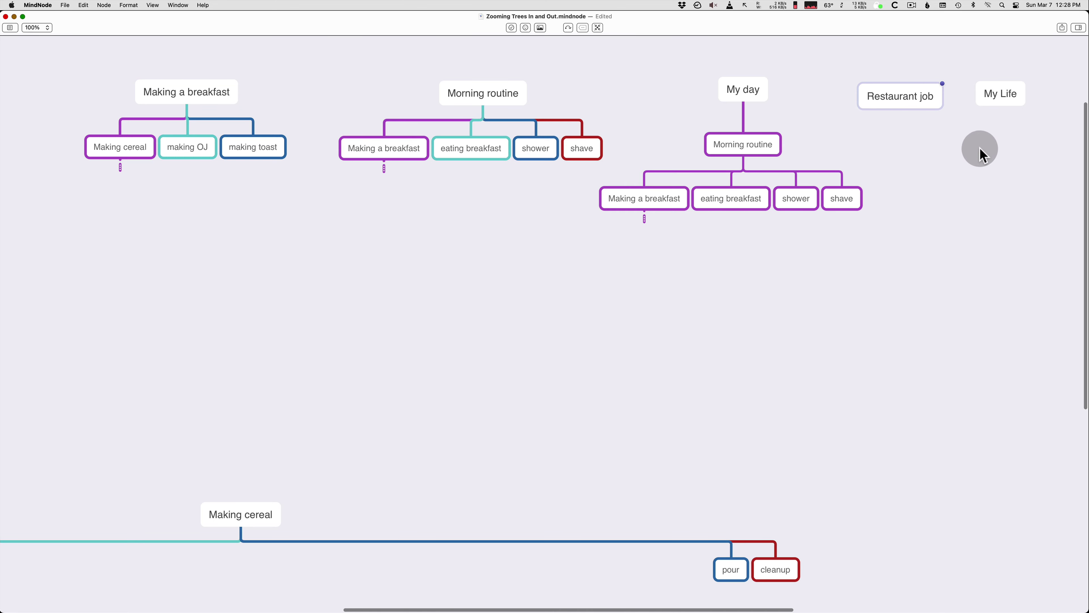
key("super+v")
left_click_drag(929, 133, 919, 263)
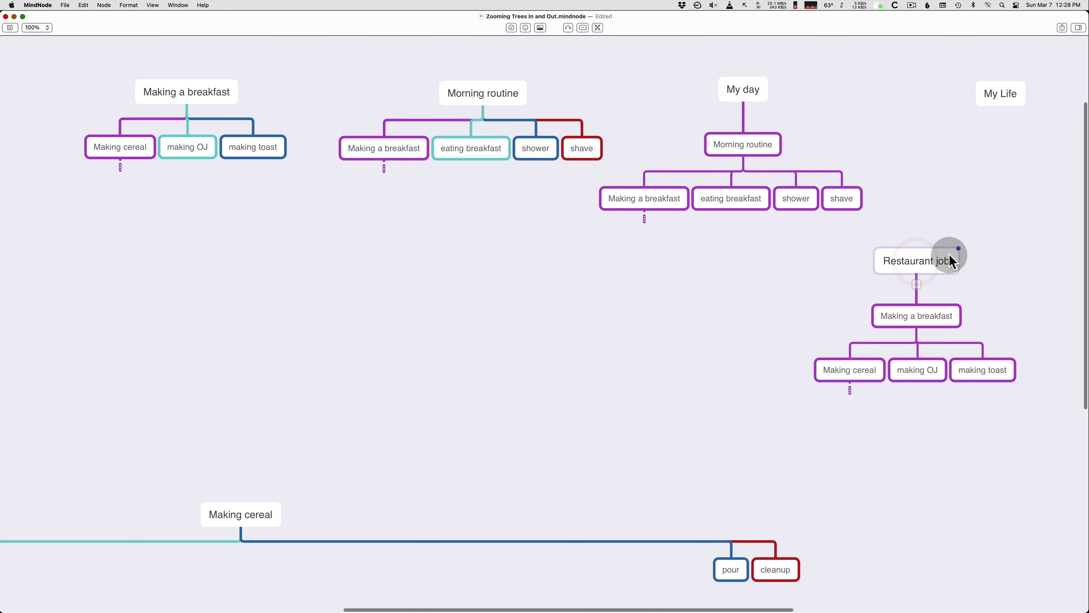
left_click_drag(778, 295, 474, 286)
left_click_drag(634, 263, 481, 159)
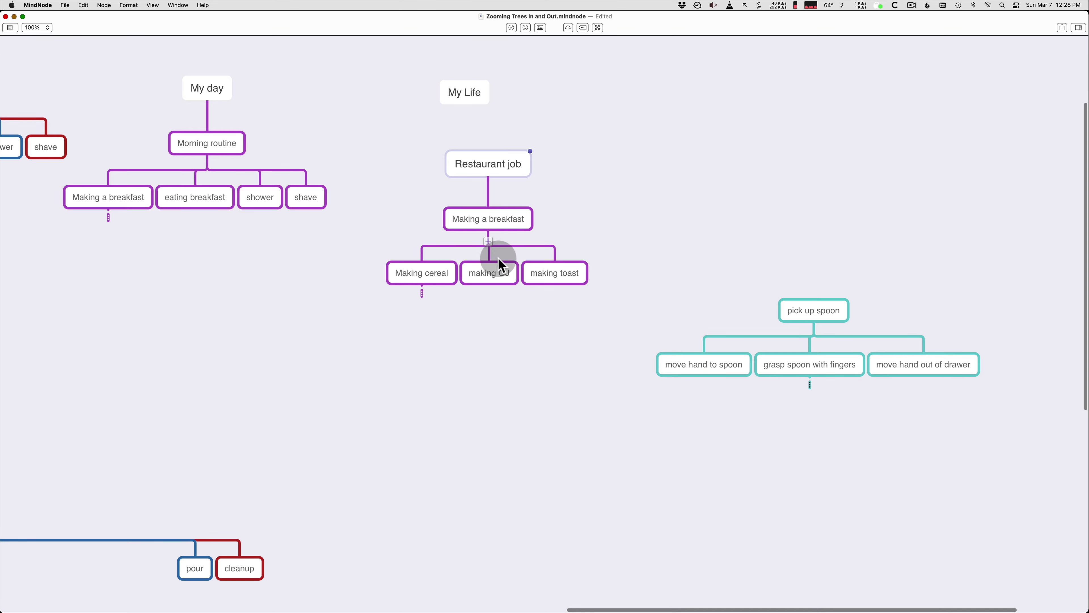
Step: Move My Life farther out and the pick up spoon tree lower, and bring the Restaurant job tree level with My day
left_click_drag(220, 292, 636, 347)
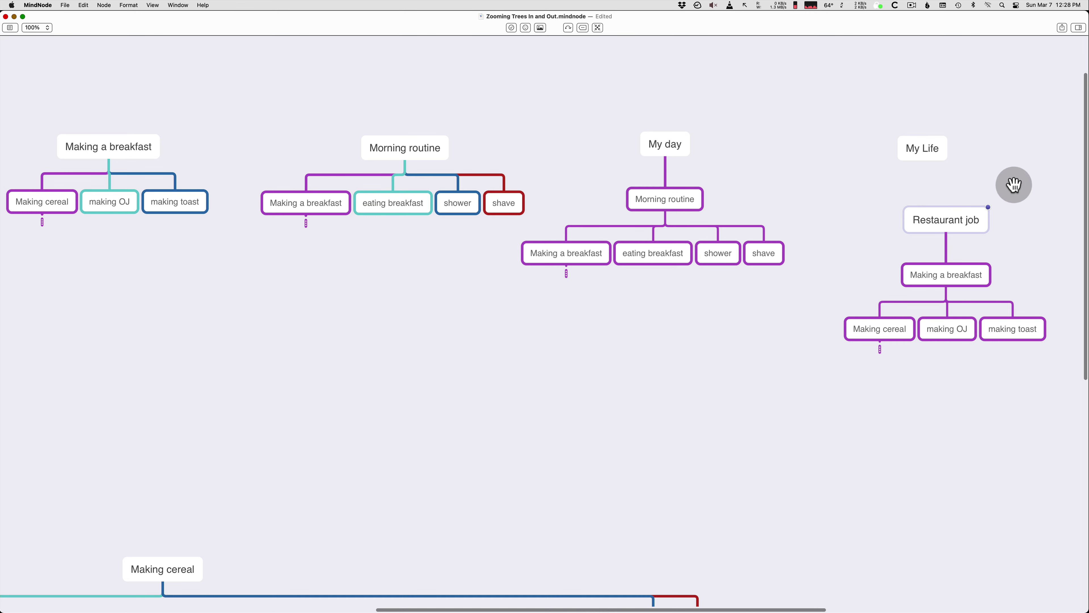
left_click_drag(1016, 185, 609, 186)
left_click_drag(518, 159, 834, 146)
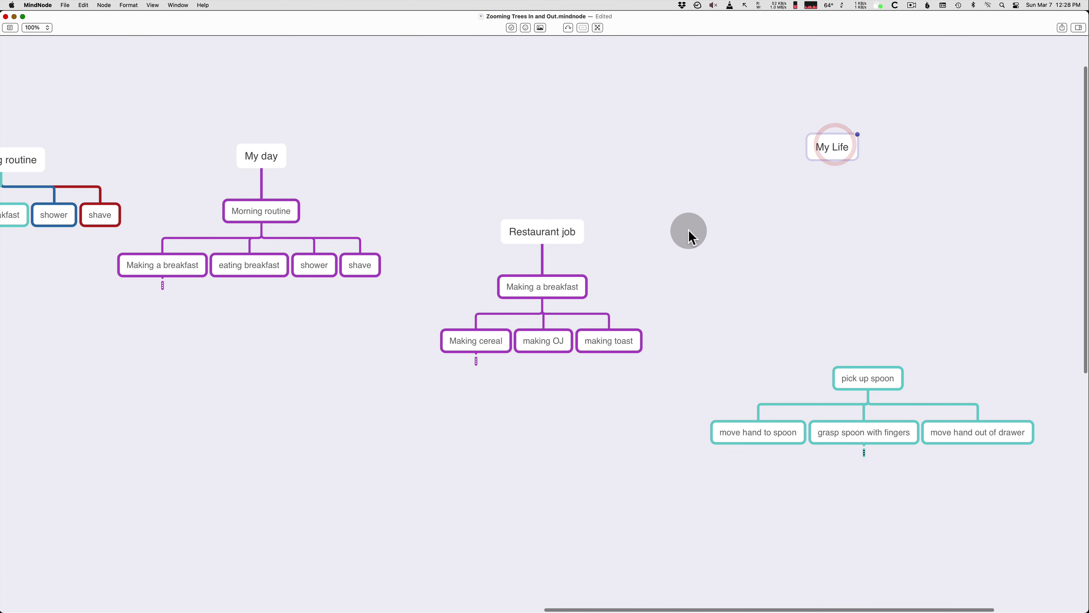
left_click_drag(875, 373, 737, 552)
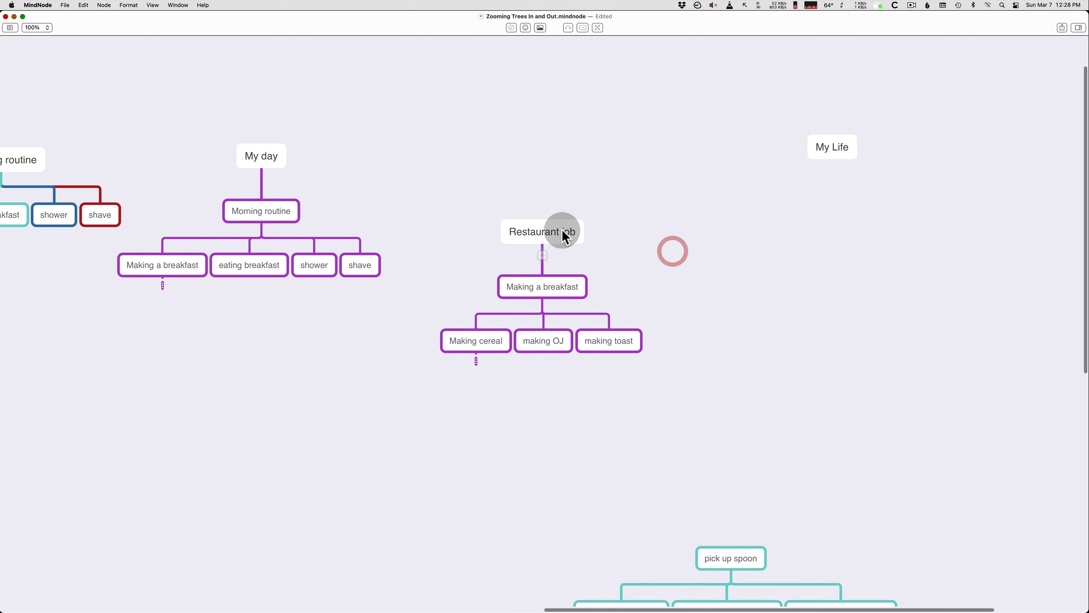
left_click_drag(560, 231, 579, 168)
left_click_drag(366, 337, 661, 355)
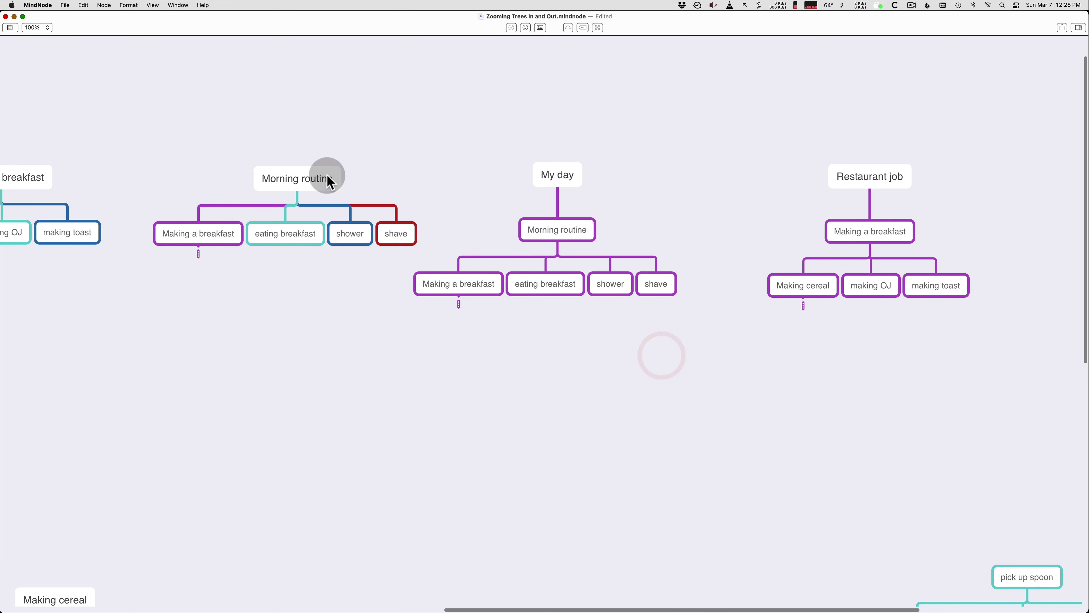
left_click(292, 182)
left_click(554, 176)
left_click(864, 167)
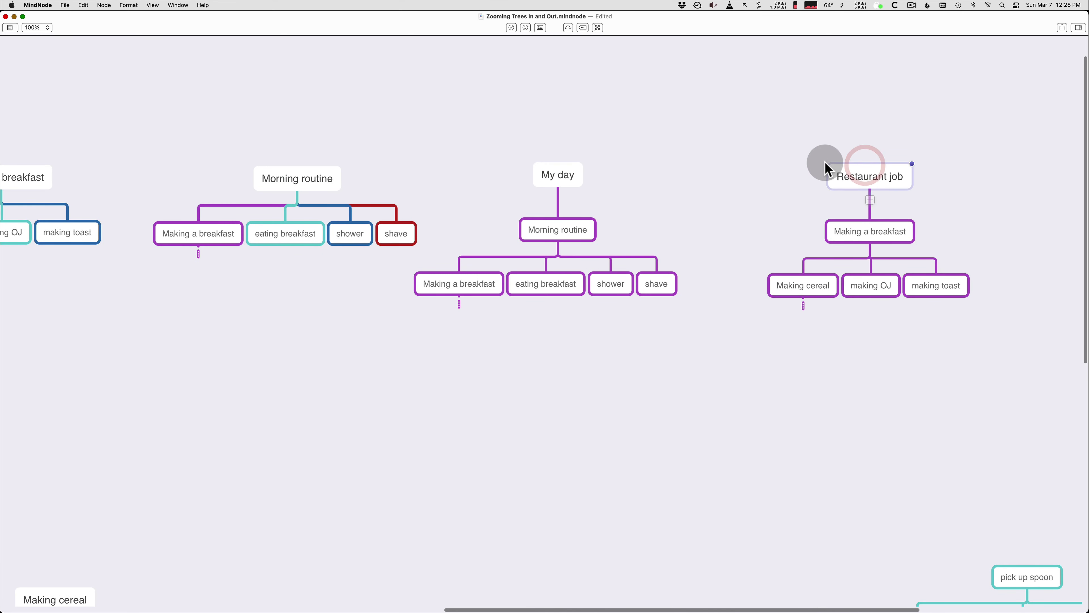
Step: Copy the Morning routine and Restaurant job trees and paste both as branches under My Life
scroll(681, 187, "right", 5)
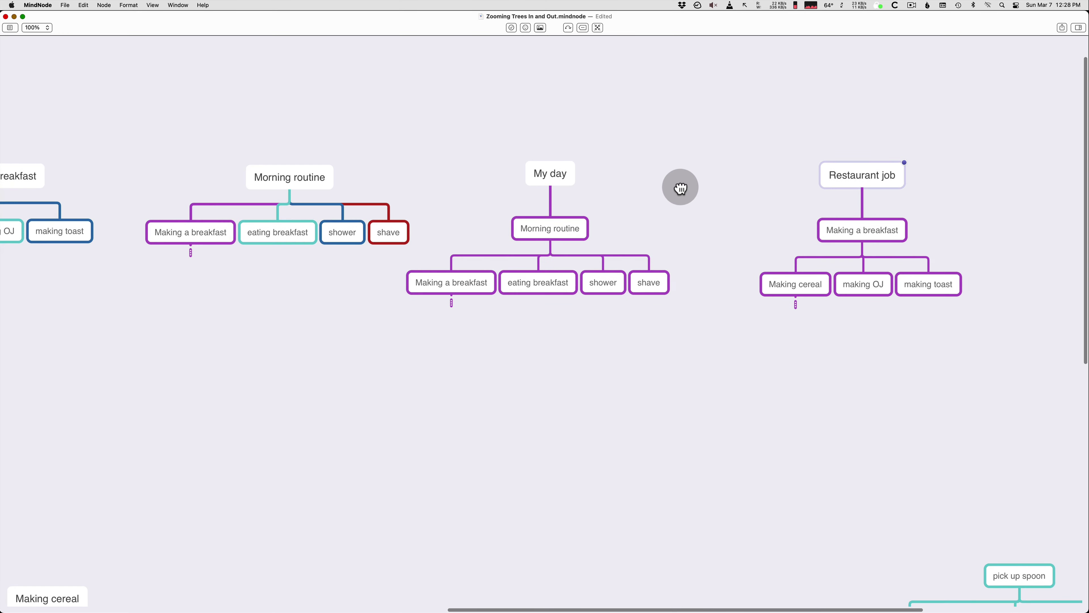
scroll(873, 199, "right", 3)
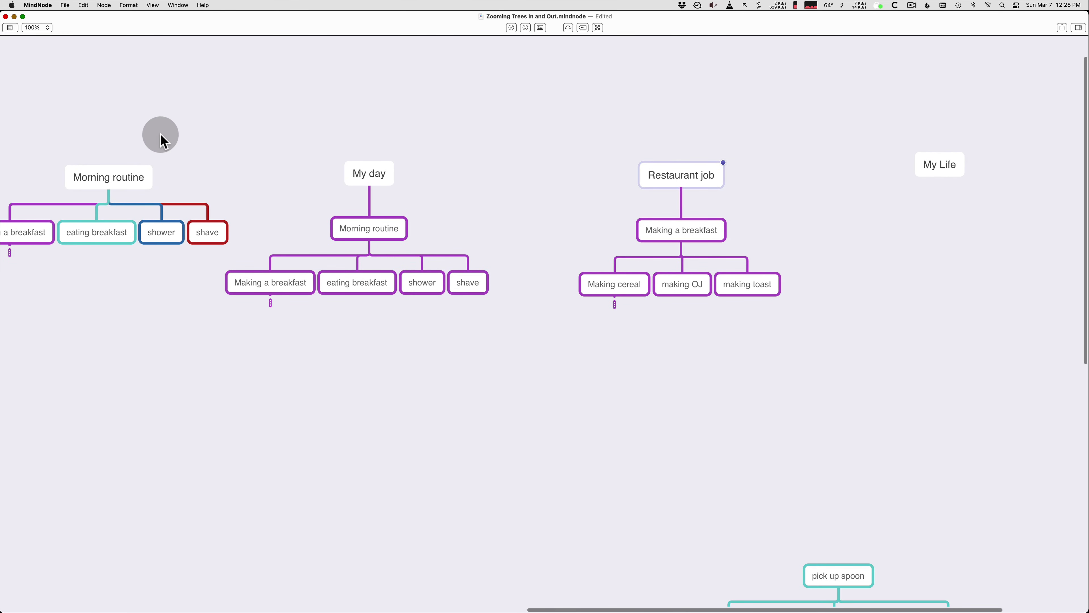
left_click(122, 176)
left_click_drag(122, 176, 931, 208)
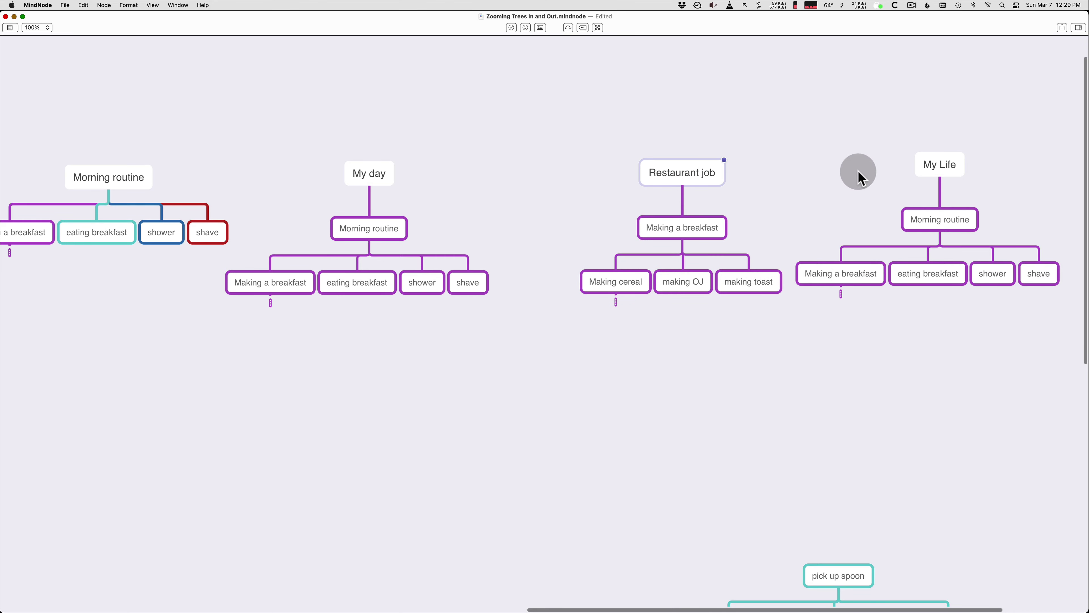
left_click(940, 165)
key("cmd+v")
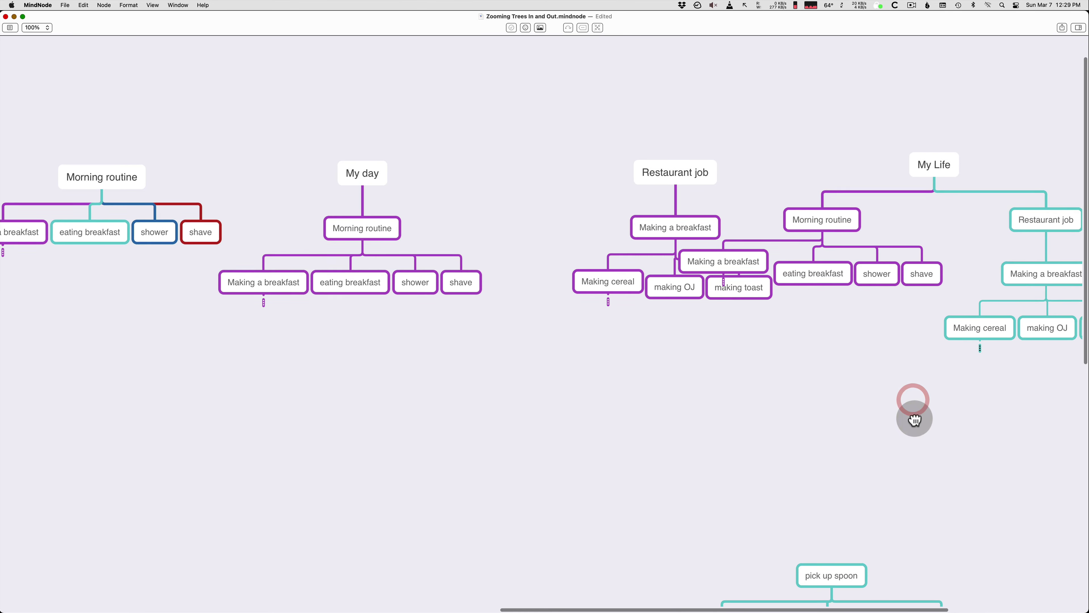
Step: Move the My Life tree clear of Restaurant job and fold its Morning routine and Restaurant job branches
scroll(912, 396, "right", 5)
left_click_drag(614, 164, 761, 129)
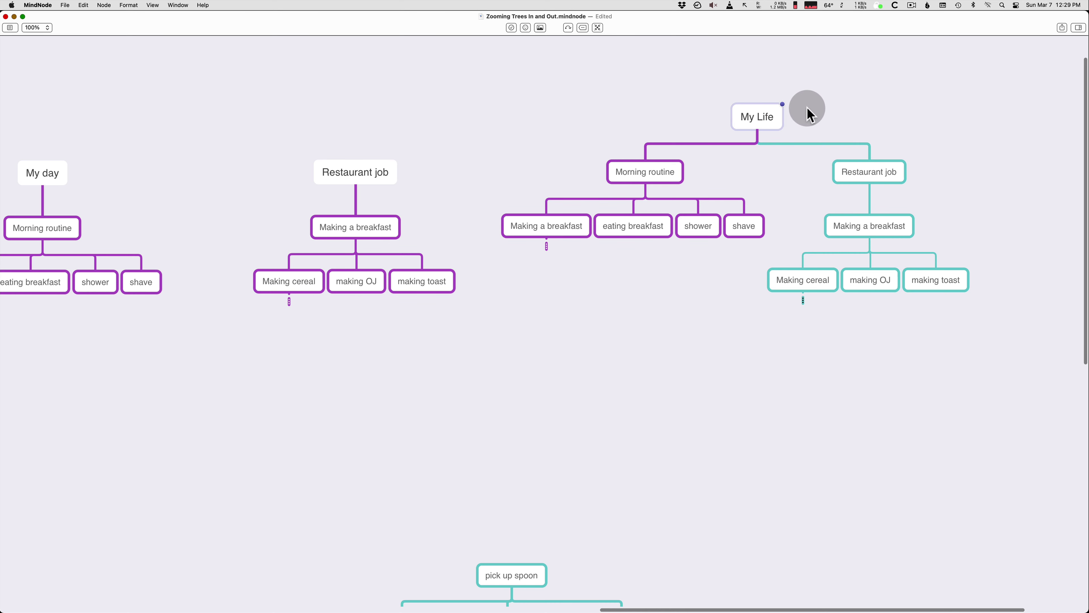
left_click(661, 168)
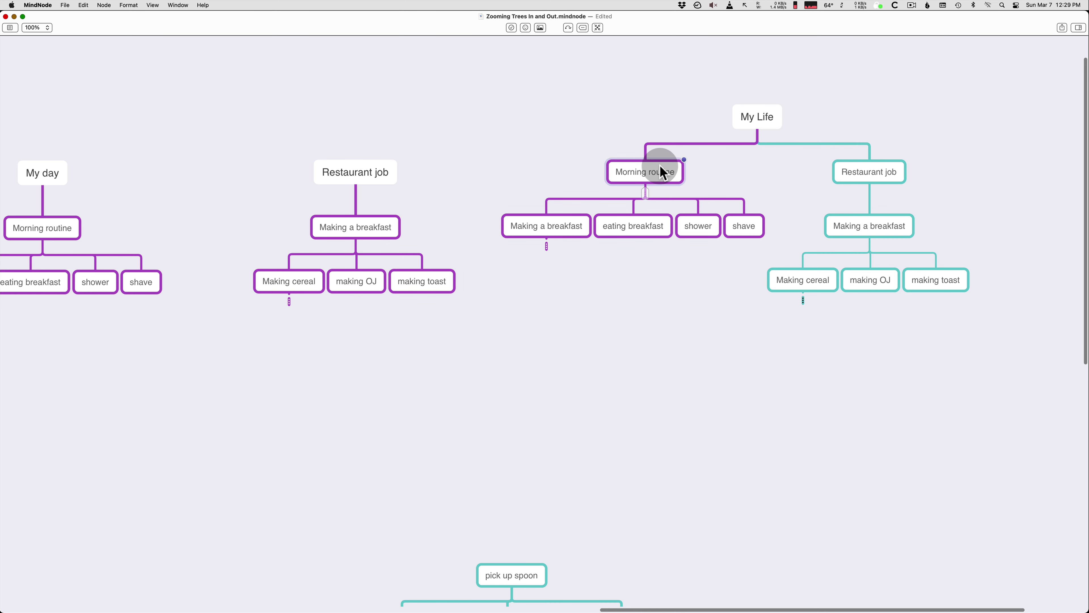
left_click(661, 171)
left_click(827, 171)
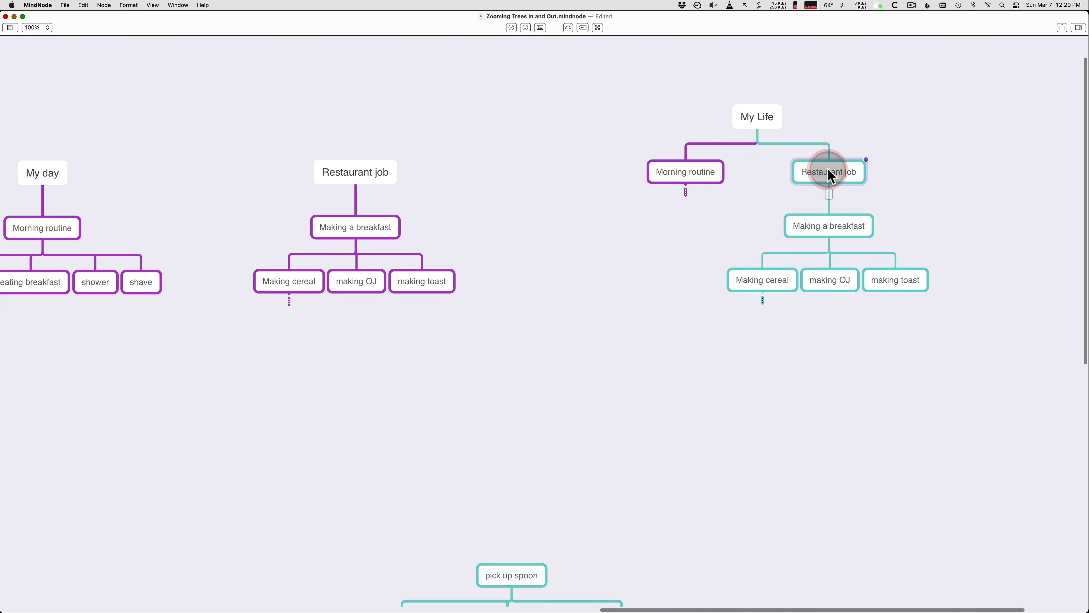
left_click(829, 174)
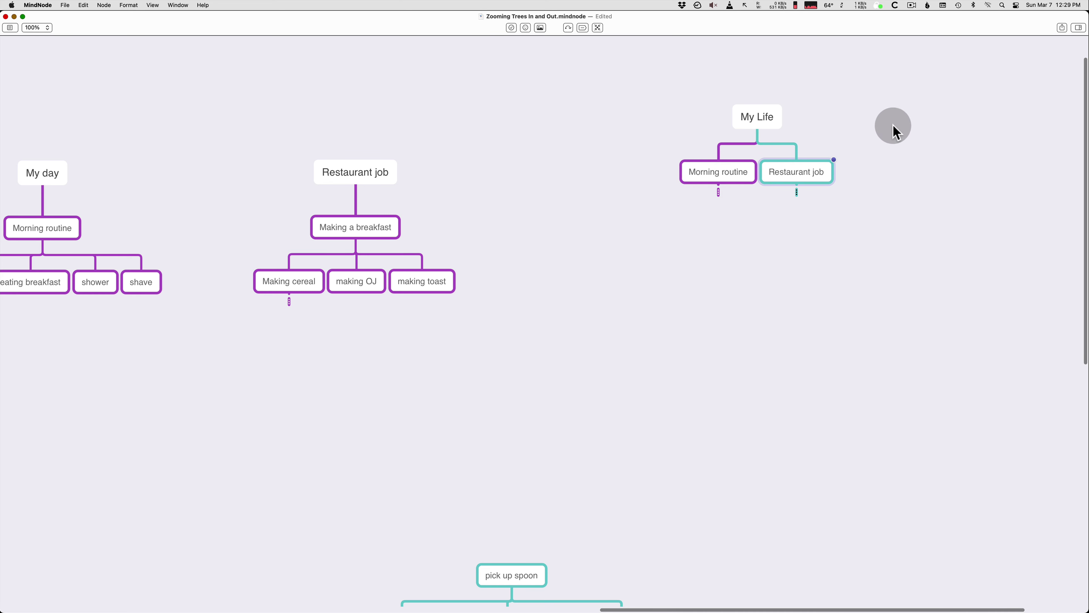
Step: Add a child node named evening routine to My Life and place it after Restaurant job
left_click(762, 117)
key("shift+Tab")
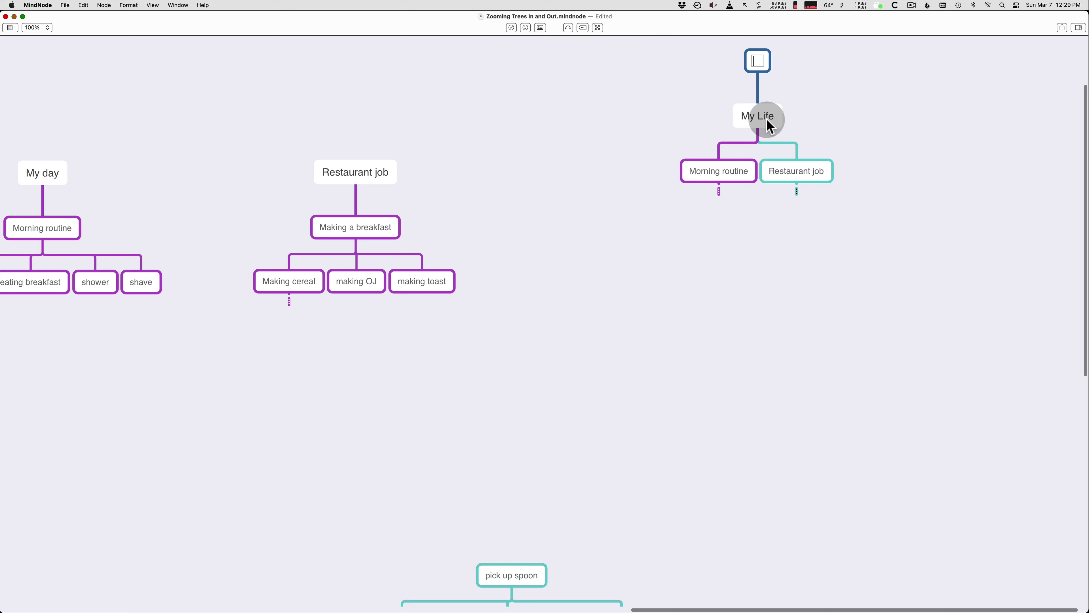
type("evening routine")
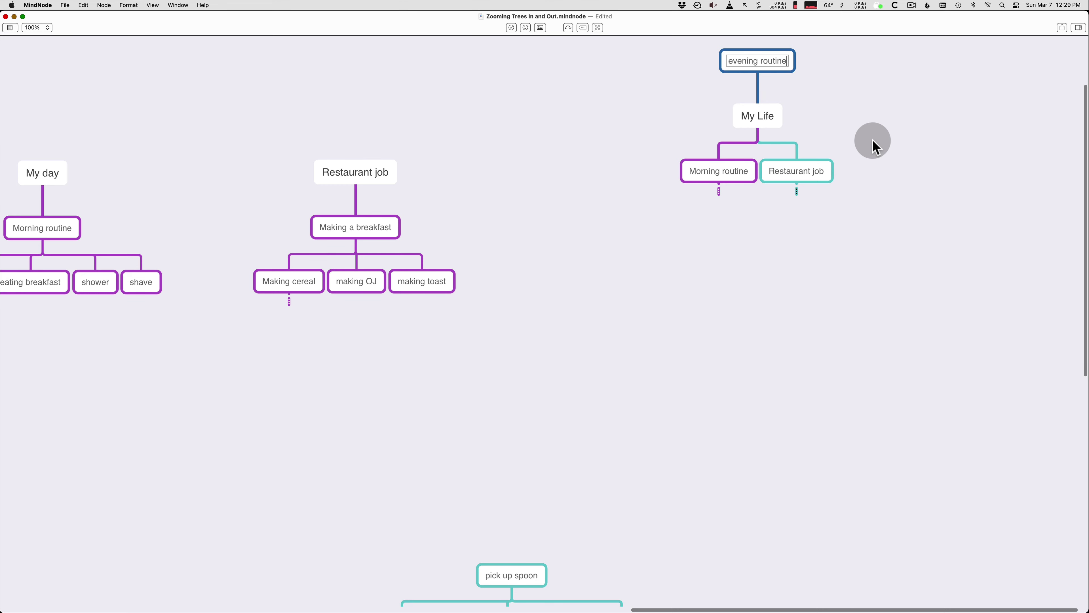
left_click(892, 137)
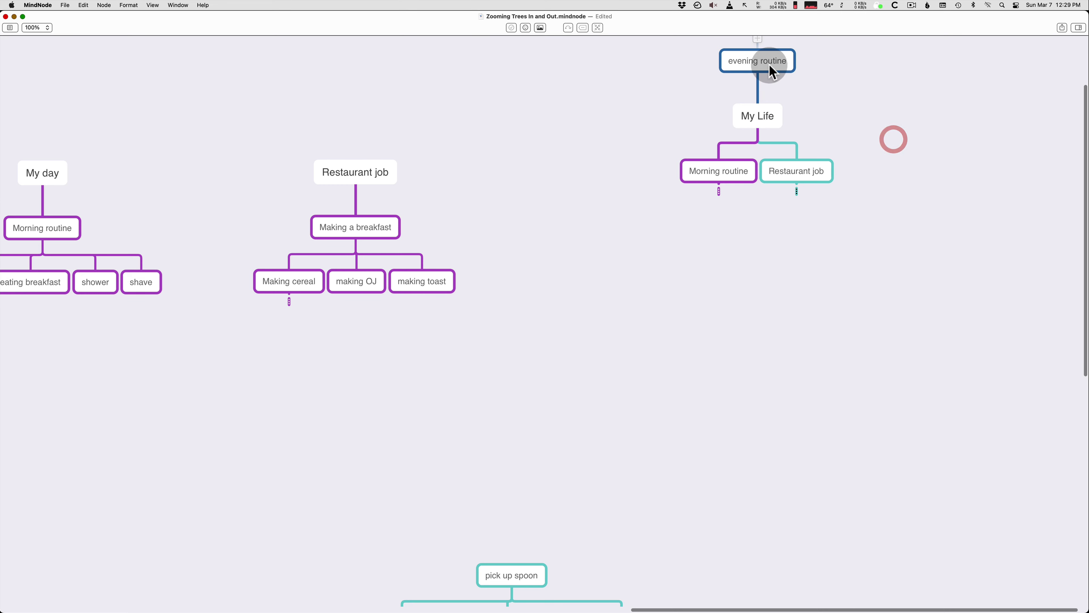
left_click_drag(771, 68, 918, 173)
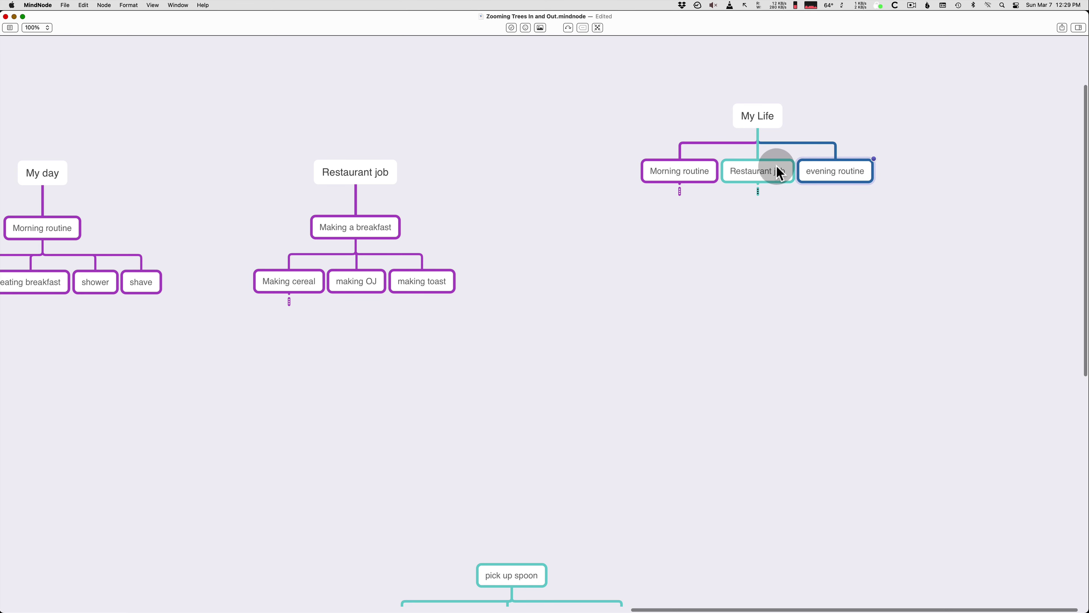
Step: Add a child node named weekends to My Life after evening routine
left_click(772, 115)
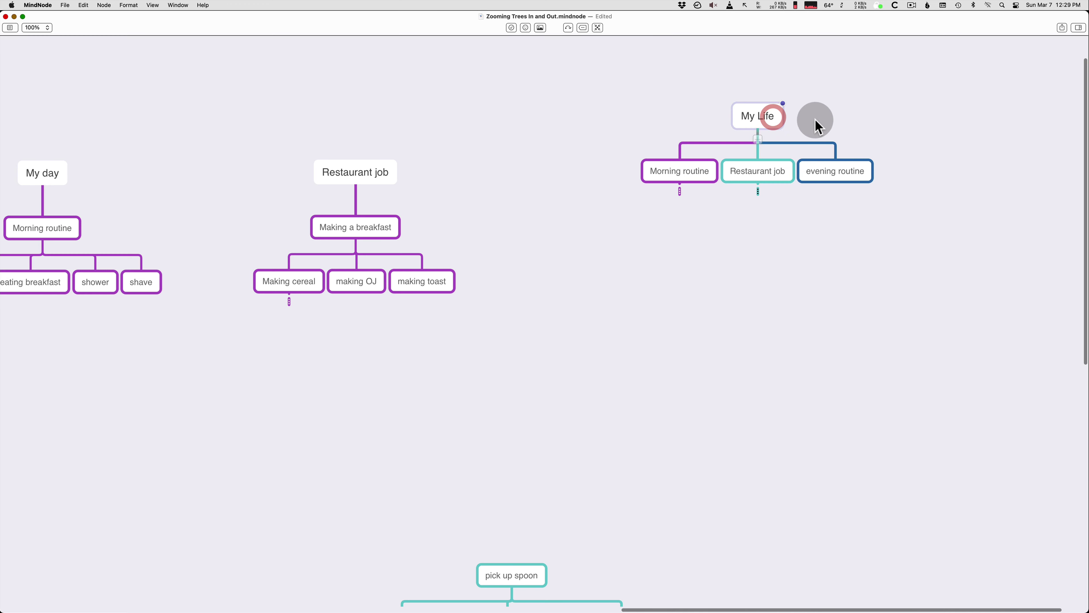
key("Tab")
type("weekends")
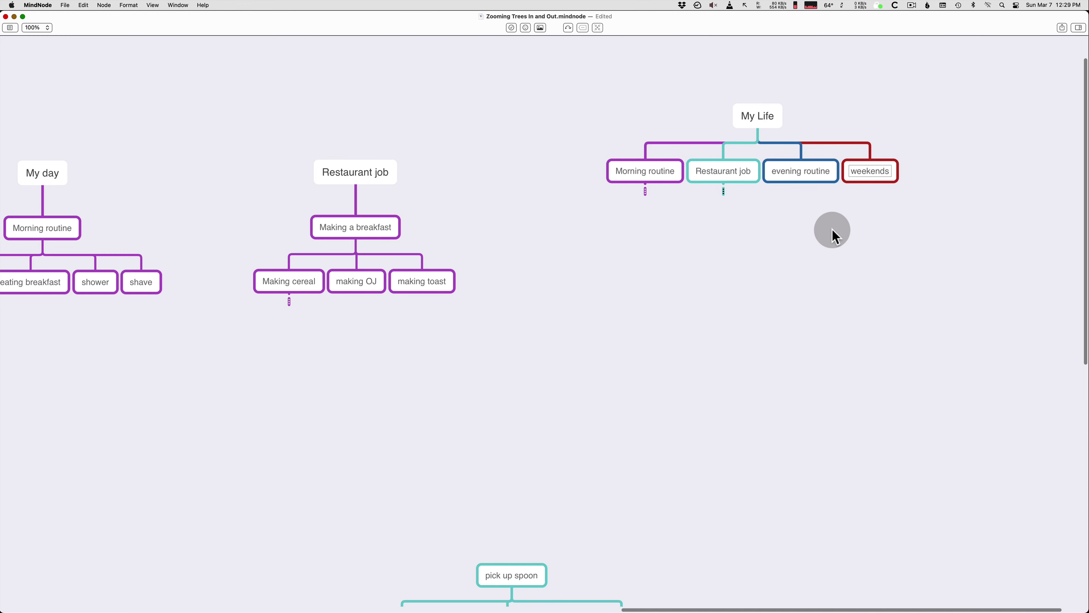
left_click(833, 227)
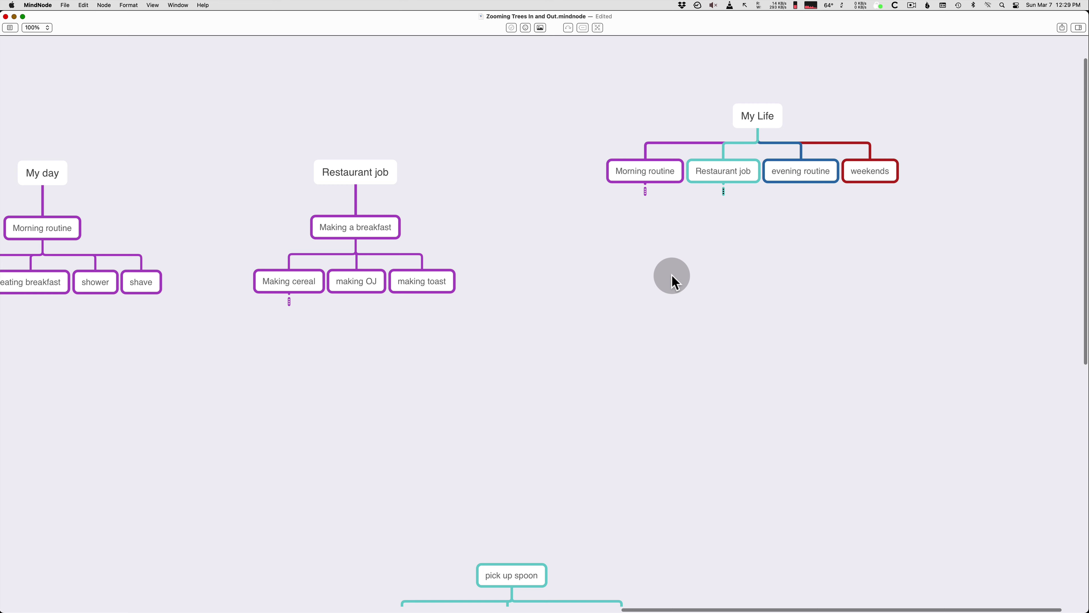
Step: Save the mind map document
left_click(404, 286)
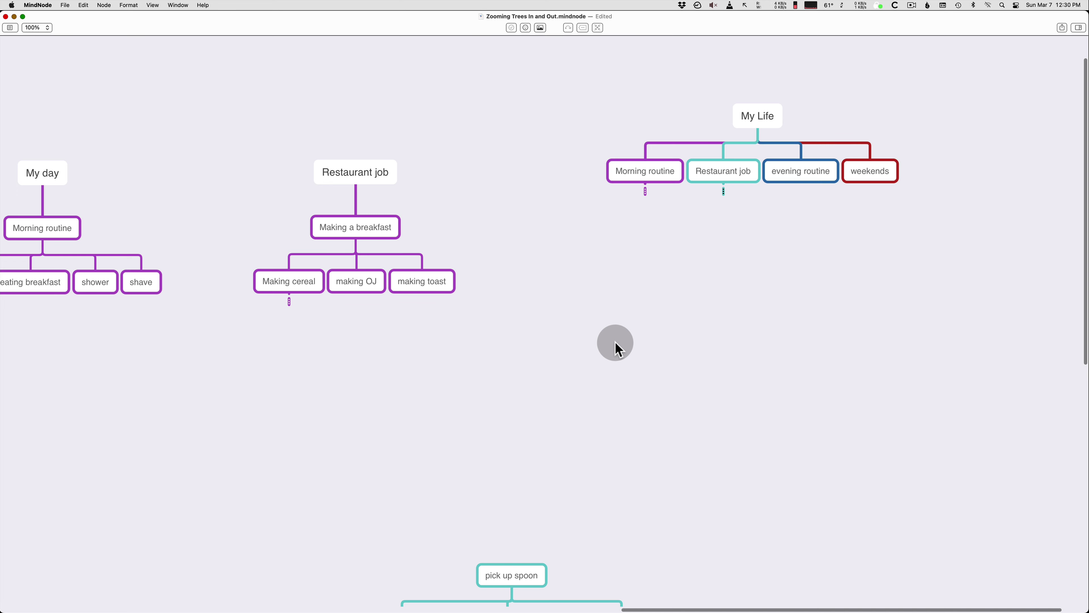
left_click_drag(8, 381, 893, 445)
left_click_drag(822, 433, 657, 365)
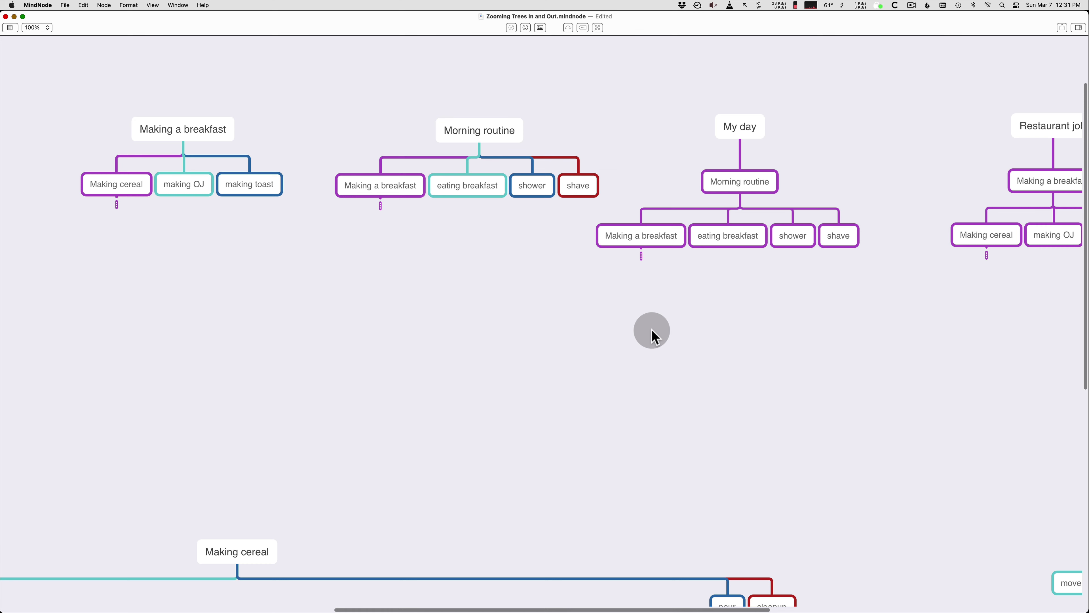
left_click(445, 319)
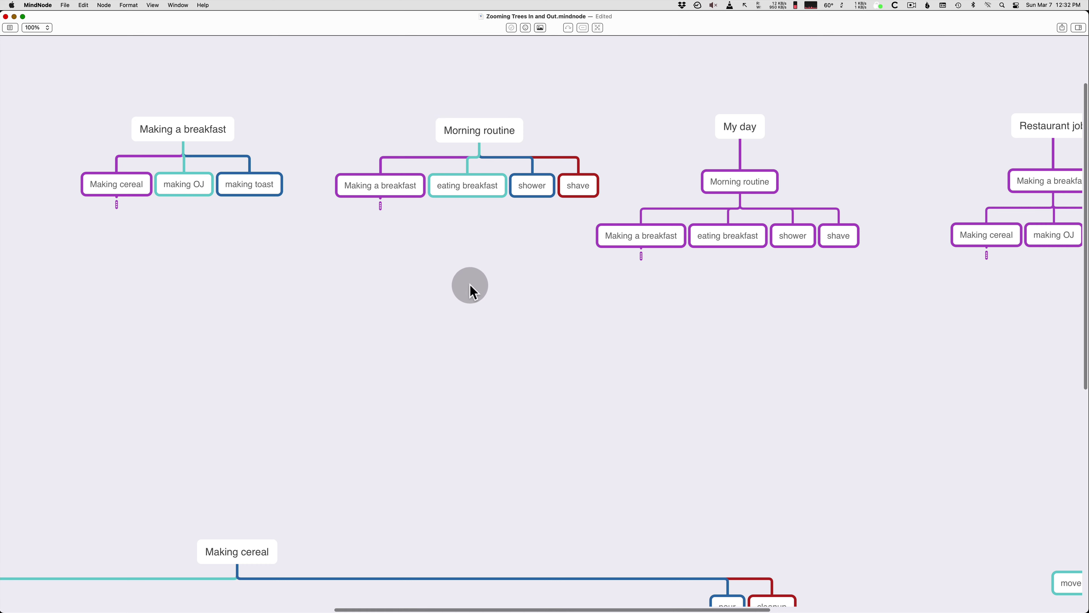
key("super+s")
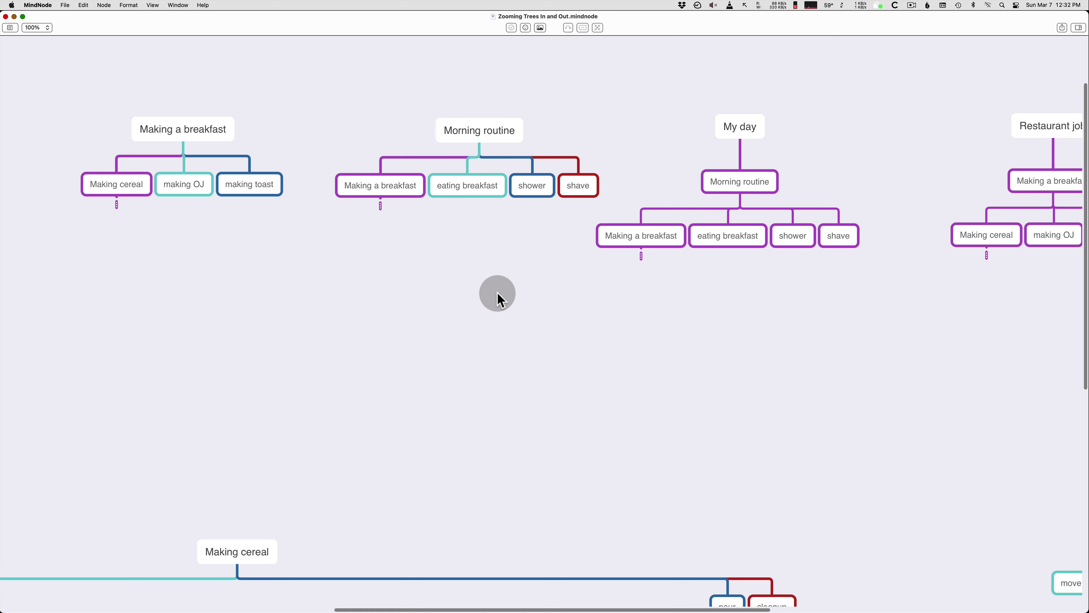
left_click(481, 312)
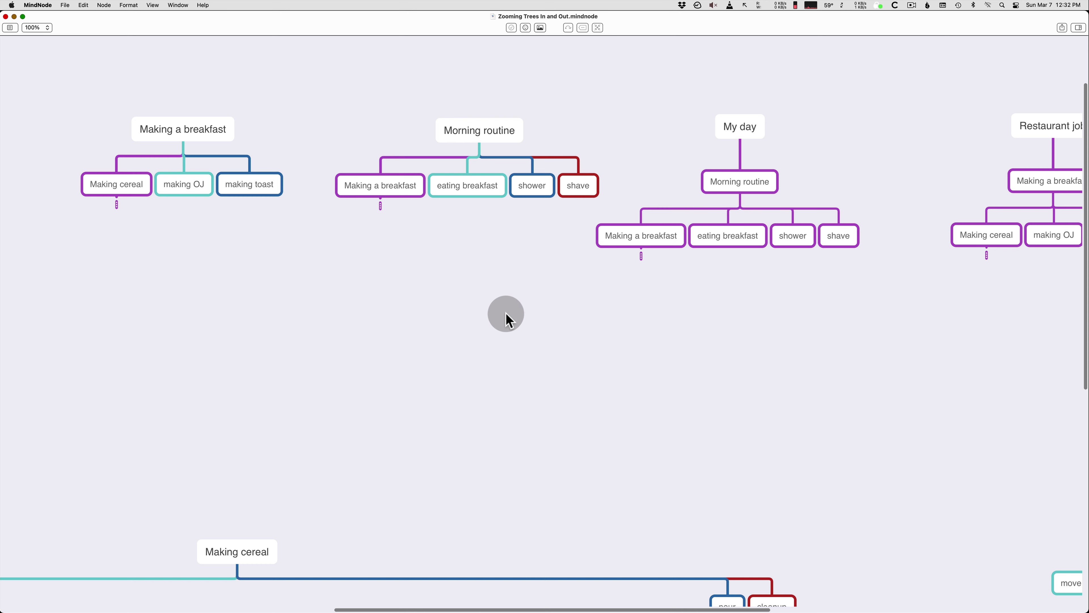
left_click(347, 334)
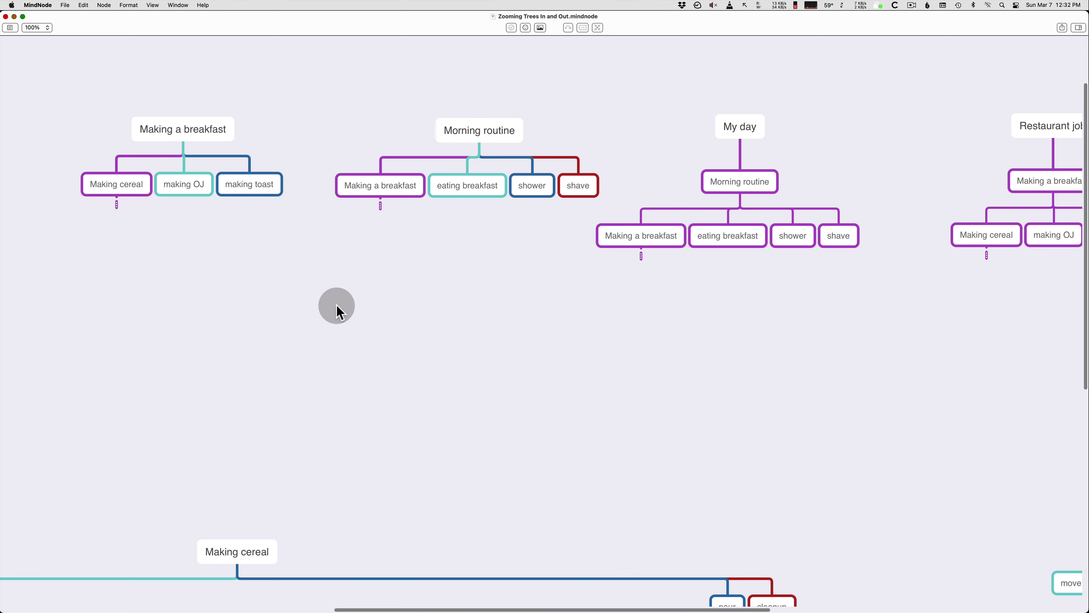
scroll(340, 312, "down", 5)
scroll(418, 406, "up", 5)
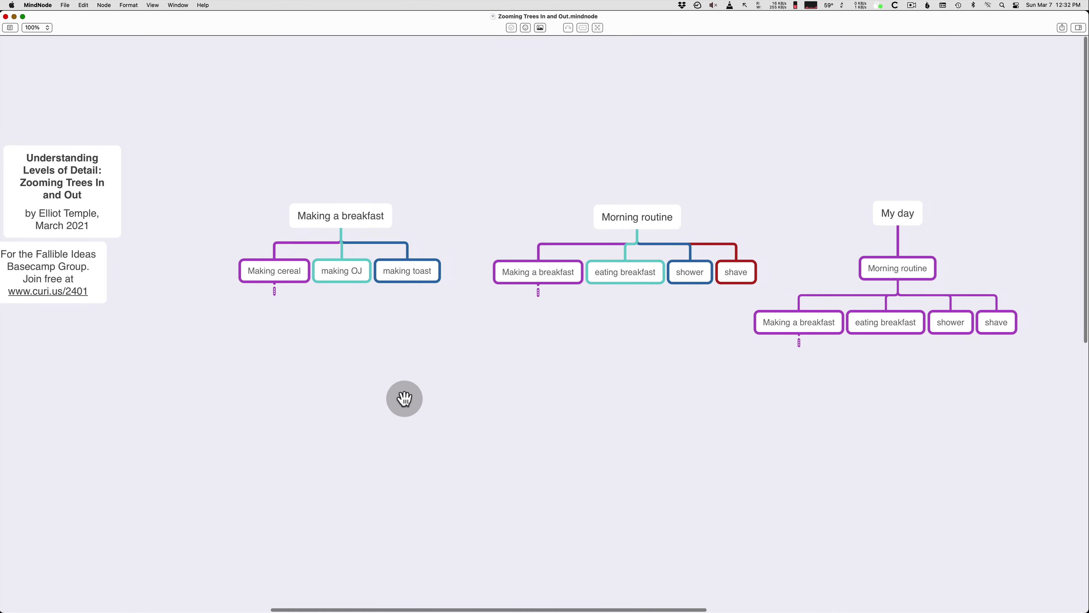
left_click_drag(293, 251, 499, 377)
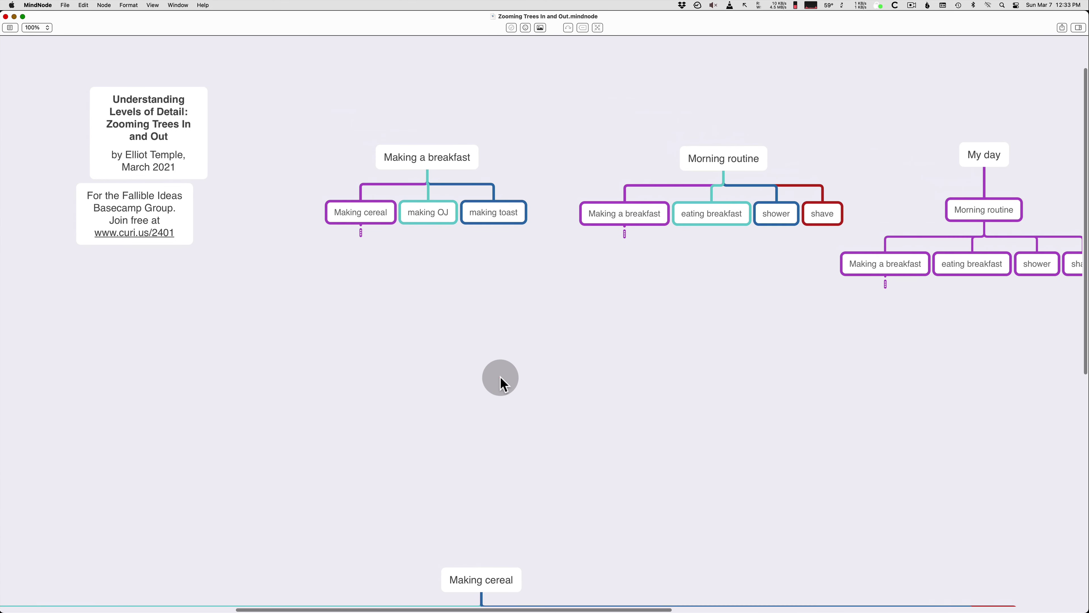